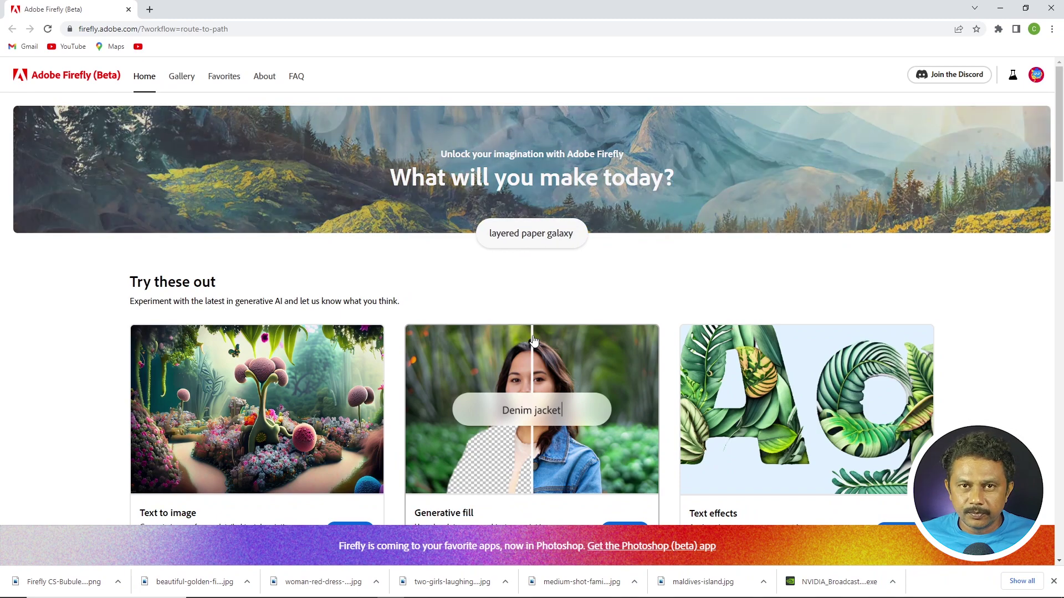
- Scroll down the home page to the Get inspired examples, such as the toy astronaut on the moon
scroll(221, 298, down, 3)
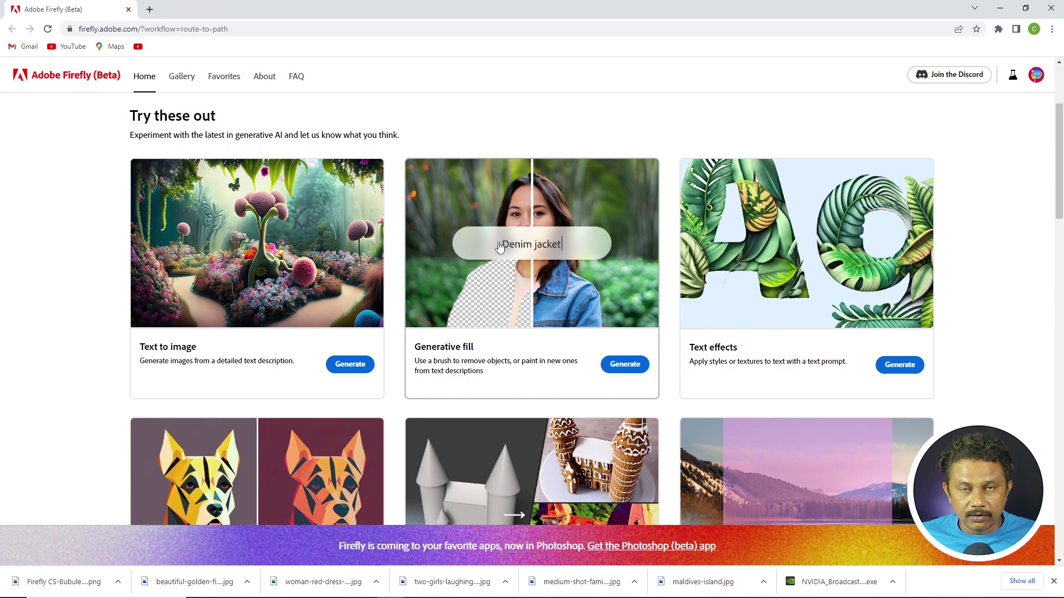
scroll(665, 377, down, 2)
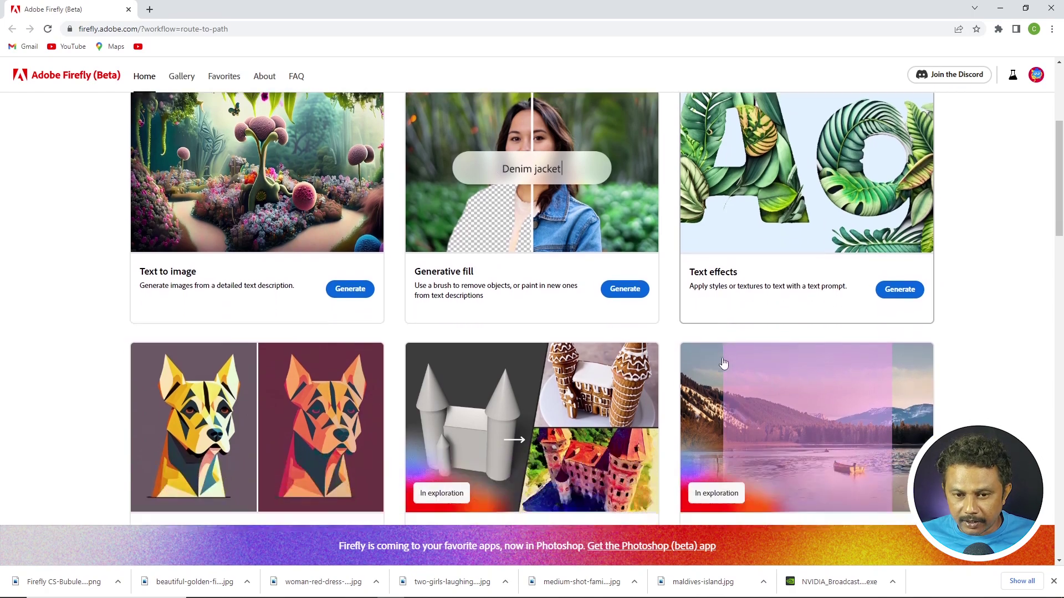
scroll(444, 407, down, 4)
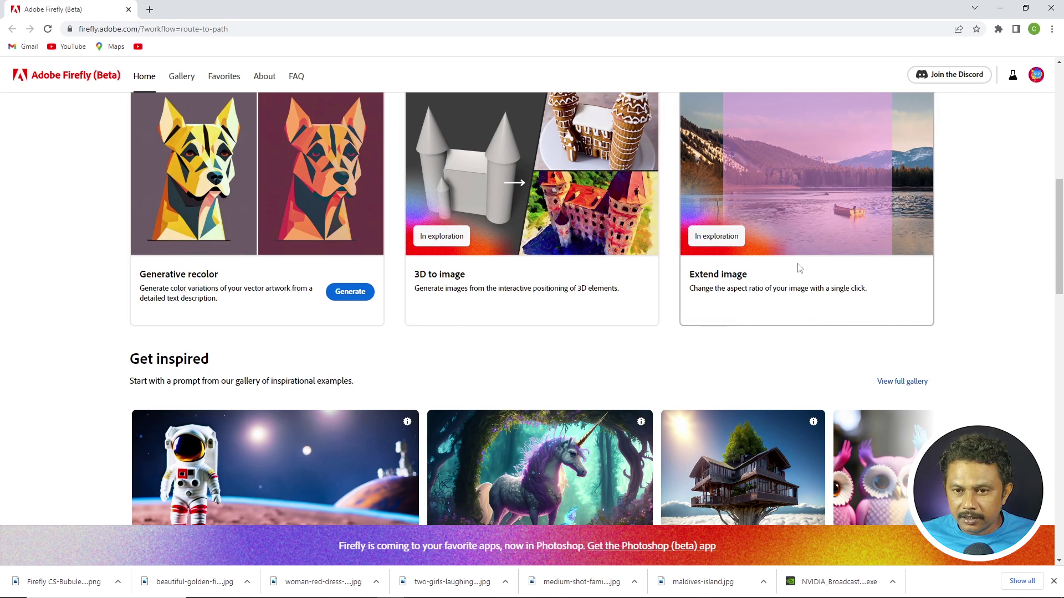
scroll(745, 296, down, 2)
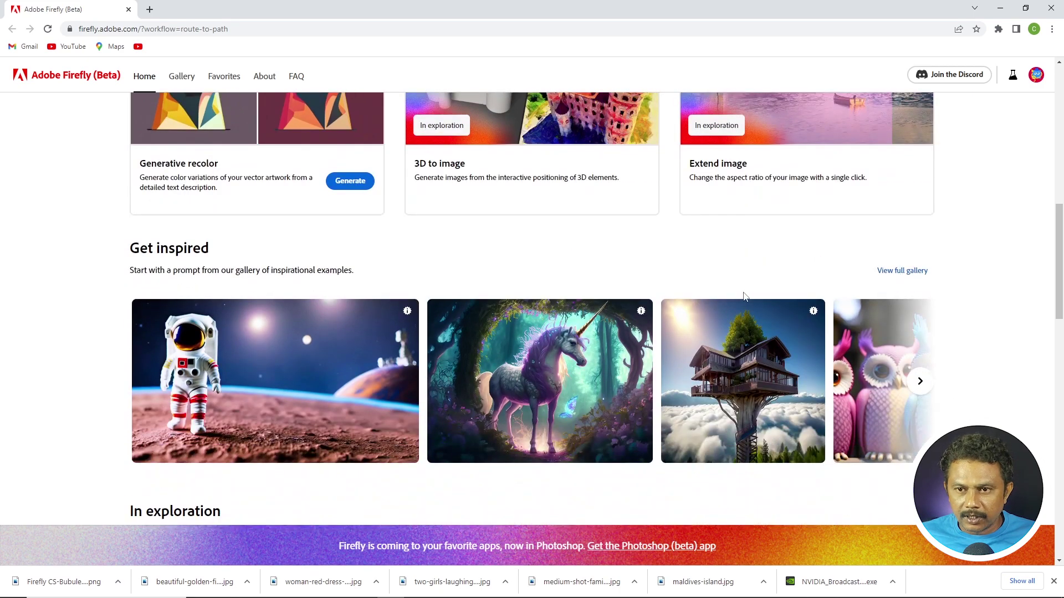
scroll(745, 297, up, 3)
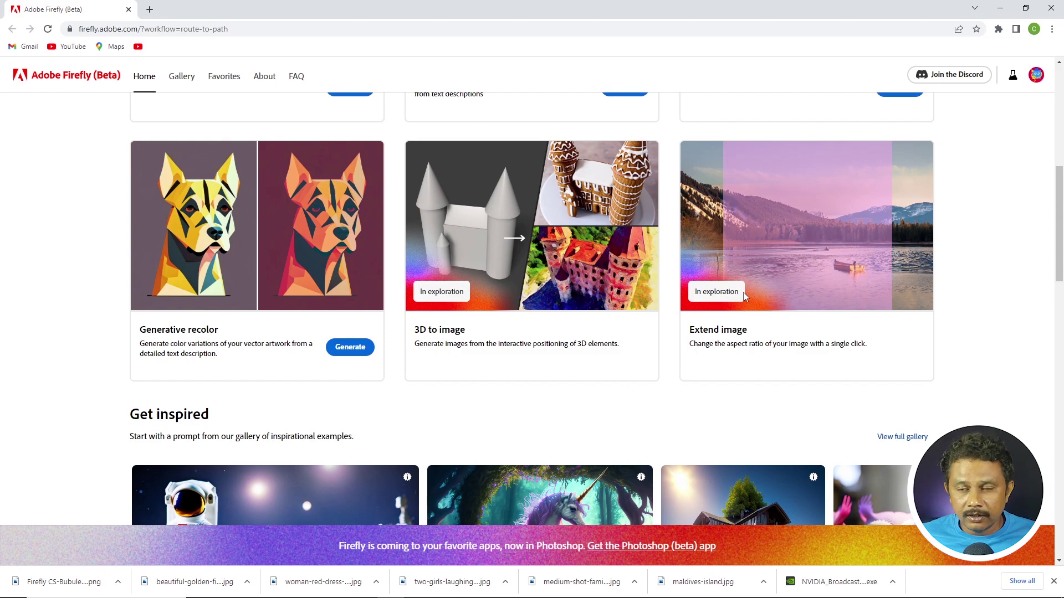
scroll(164, 430, down, 3)
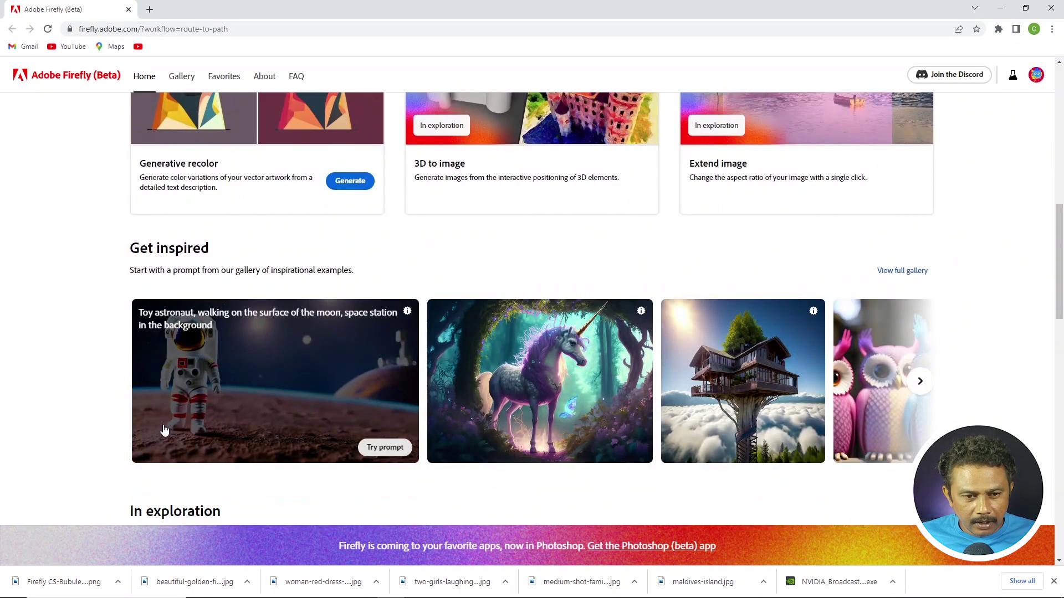
scroll(365, 438, down, 2)
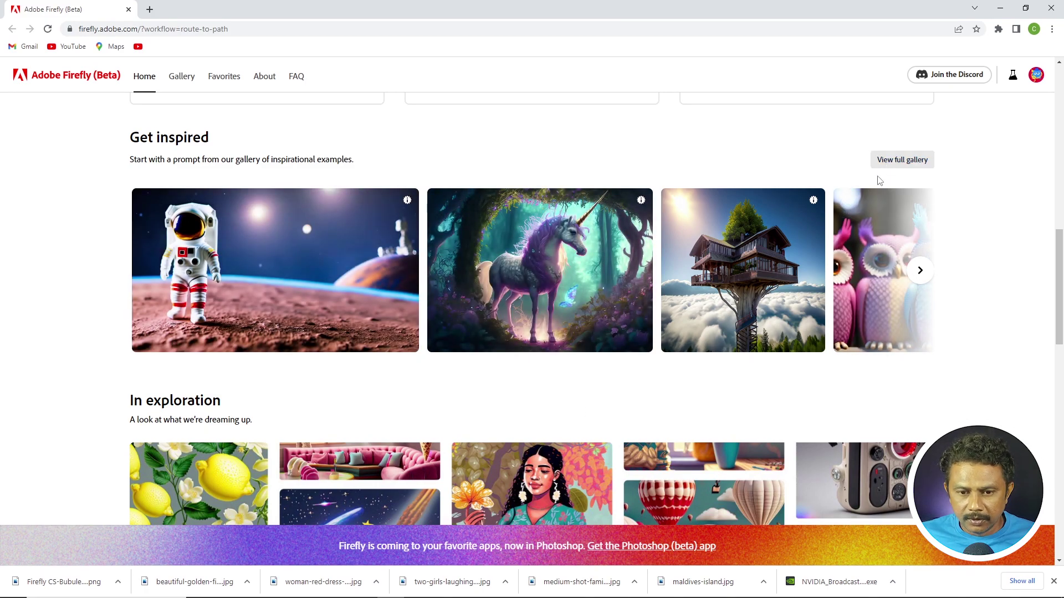
- Open the full community gallery and remix the 'colorful shaggy fur' lettering prompt in Text effects
click(892, 160)
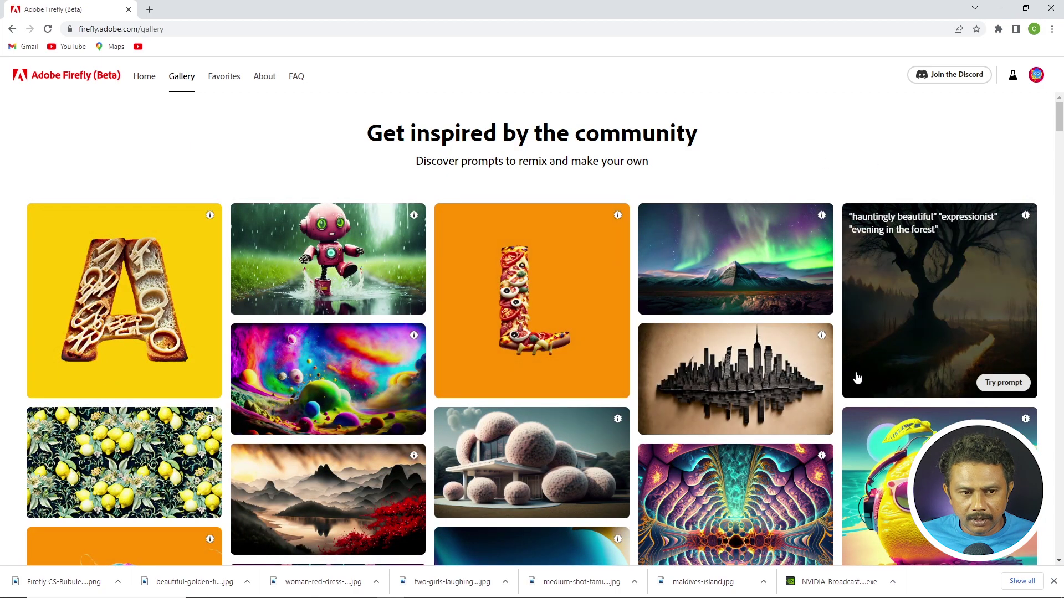
scroll(857, 378, down, 2)
scroll(857, 378, down, 2)
scroll(857, 377, down, 2)
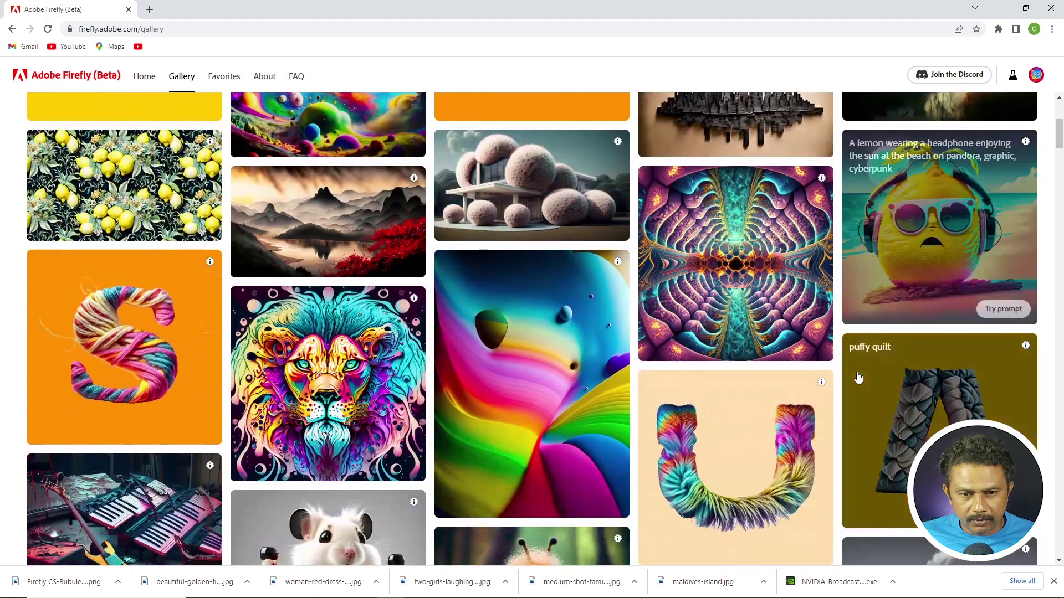
scroll(857, 378, down, 2)
scroll(857, 378, down, 2)
scroll(858, 378, down, 3)
scroll(858, 378, up, 3)
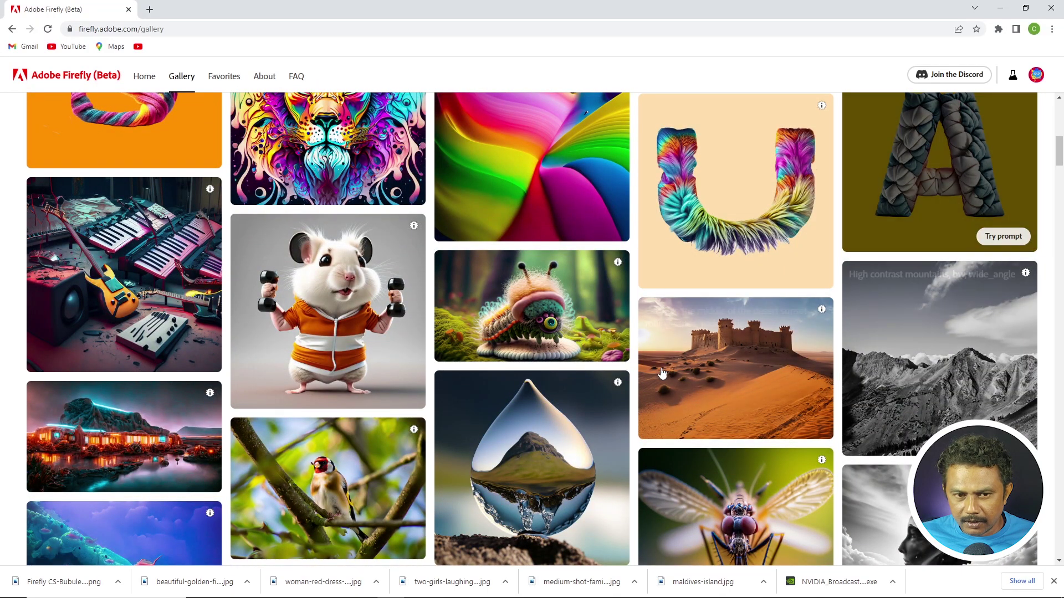
click(795, 184)
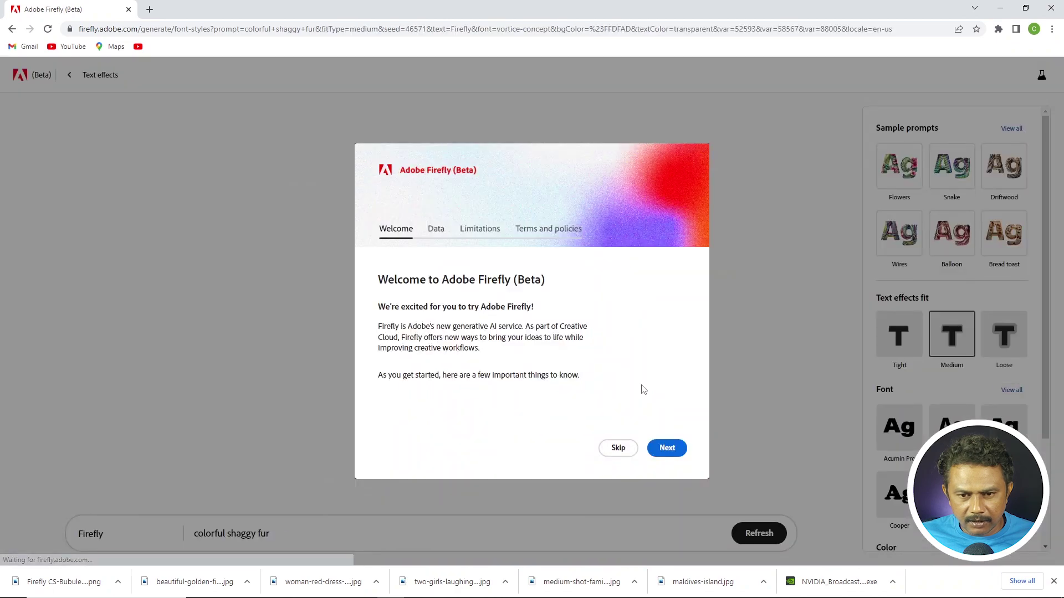
- Skip the welcome notice, let the shaggy fur FIREFLY lettering generate, select the word, then go back
click(616, 453)
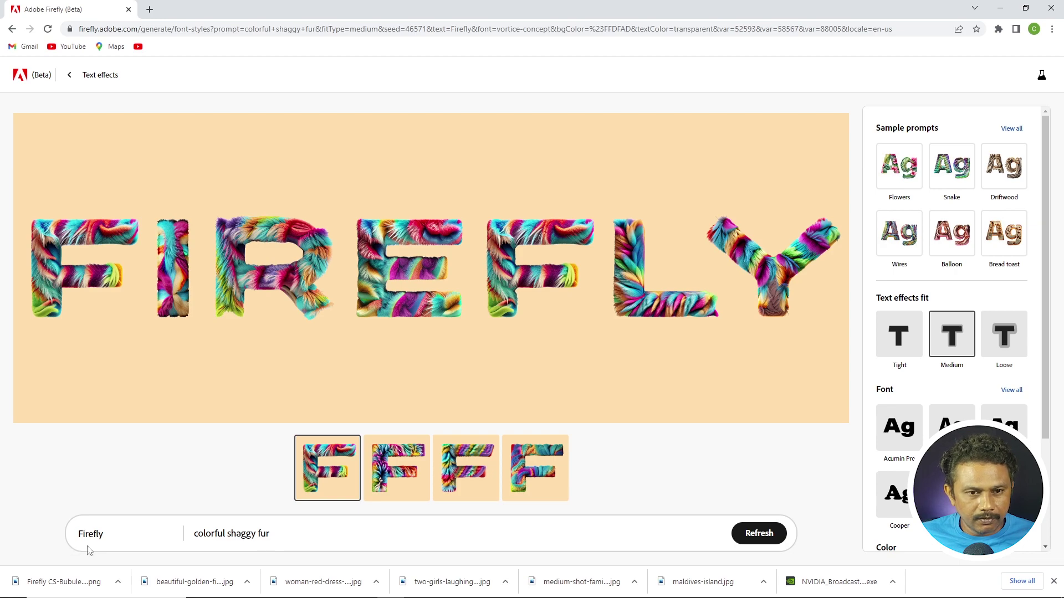
drag(118, 539, 66, 543)
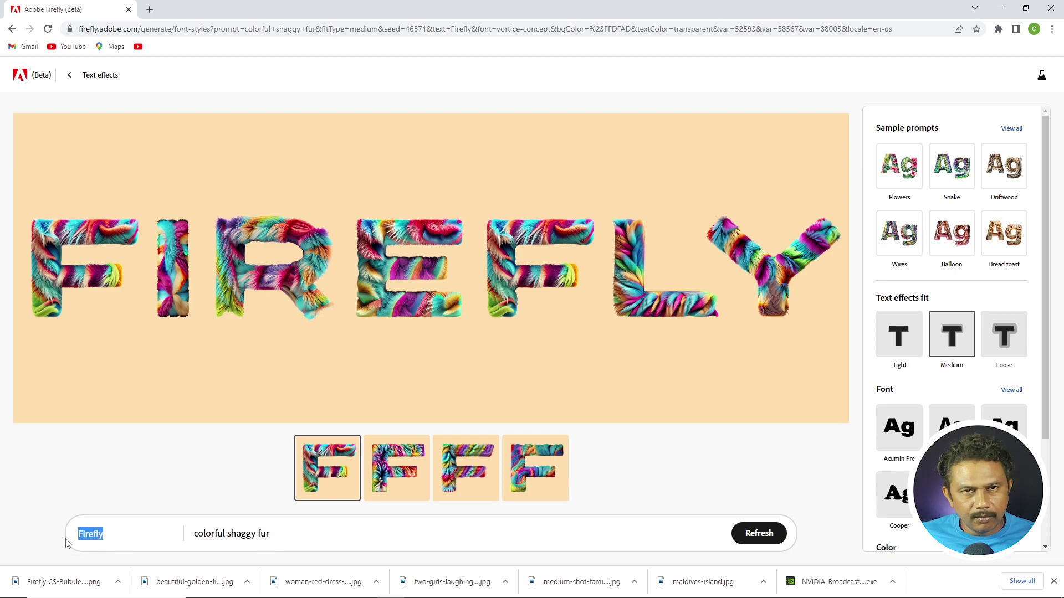
click(11, 30)
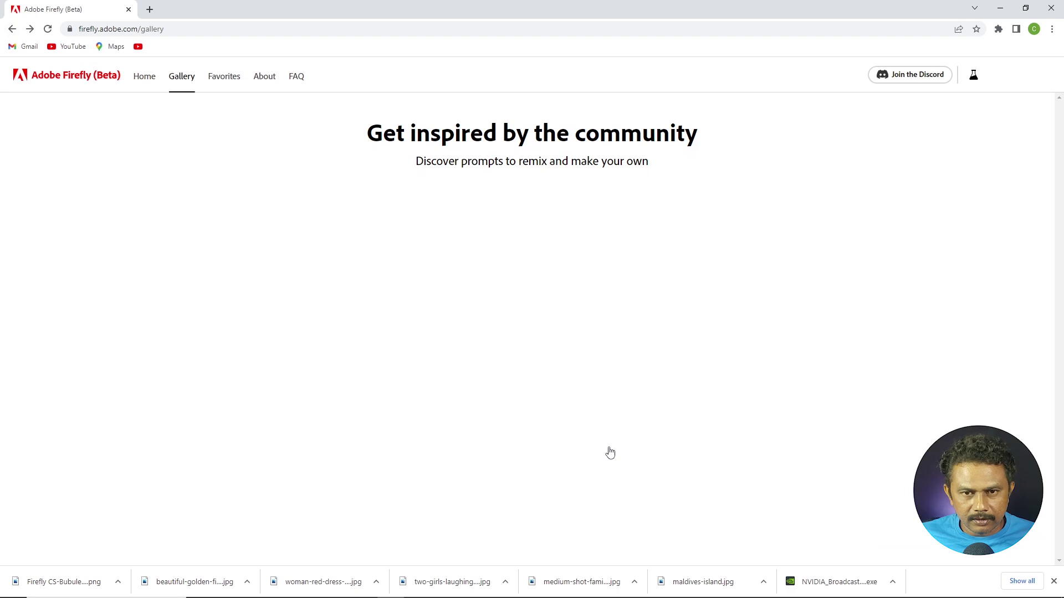
- Browse the community gallery's text-effect lettering and image examples
scroll(601, 452, down, 3)
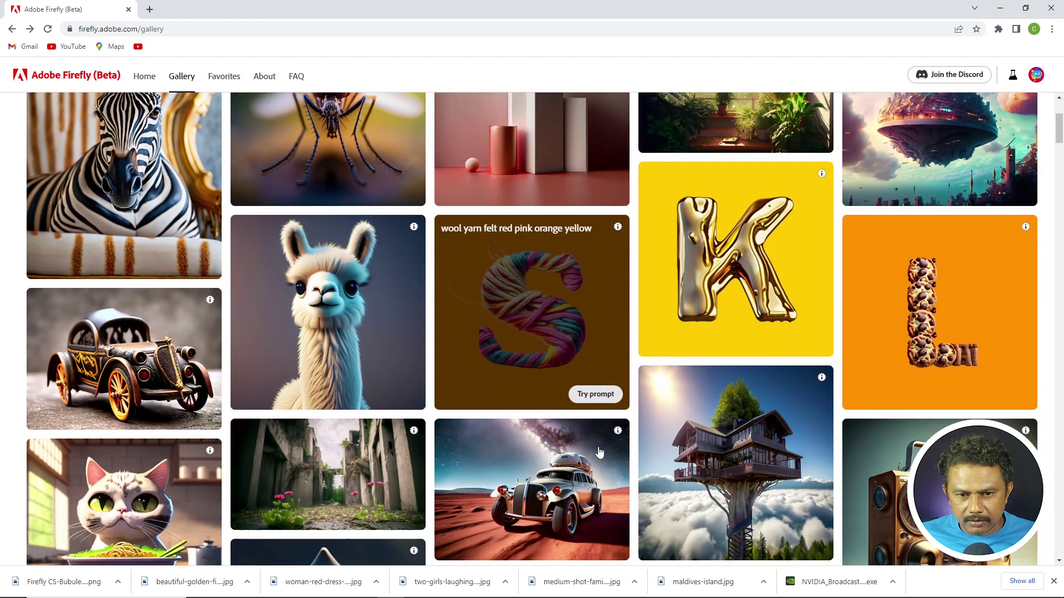
scroll(599, 453, down, 3)
scroll(599, 453, down, 4)
scroll(599, 453, down, 3)
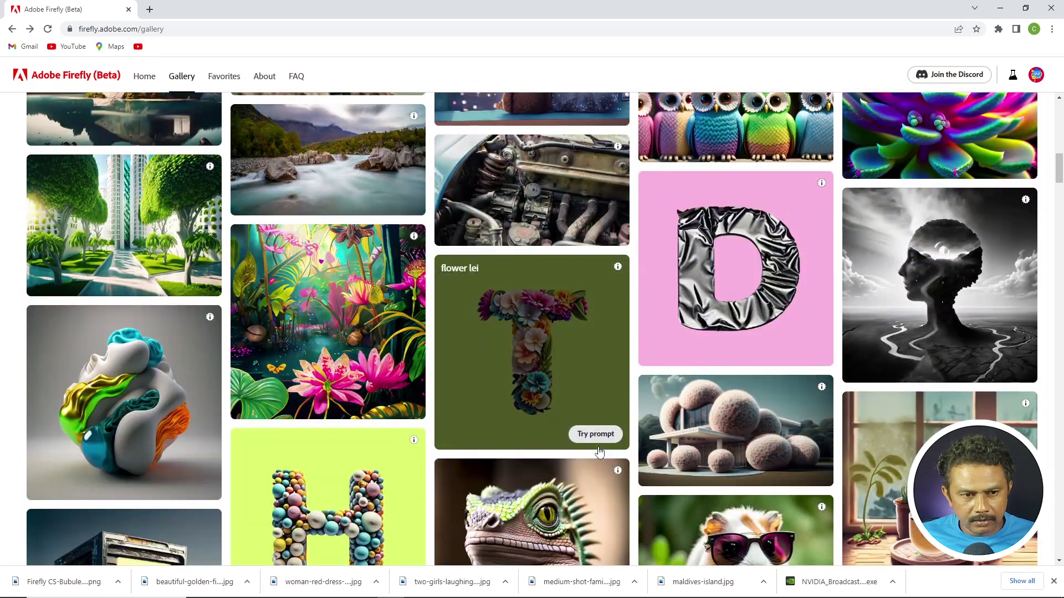
scroll(599, 453, down, 4)
scroll(599, 453, down, 4)
scroll(599, 452, down, 1)
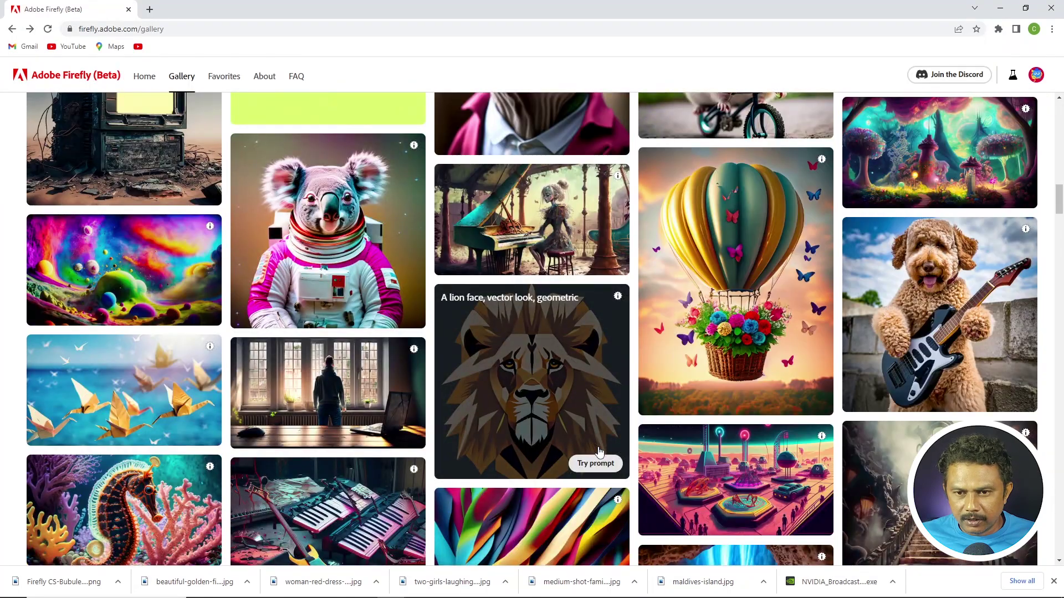
scroll(599, 451, down, 3)
scroll(599, 451, down, 2)
scroll(599, 452, down, 3)
scroll(599, 452, down, 3)
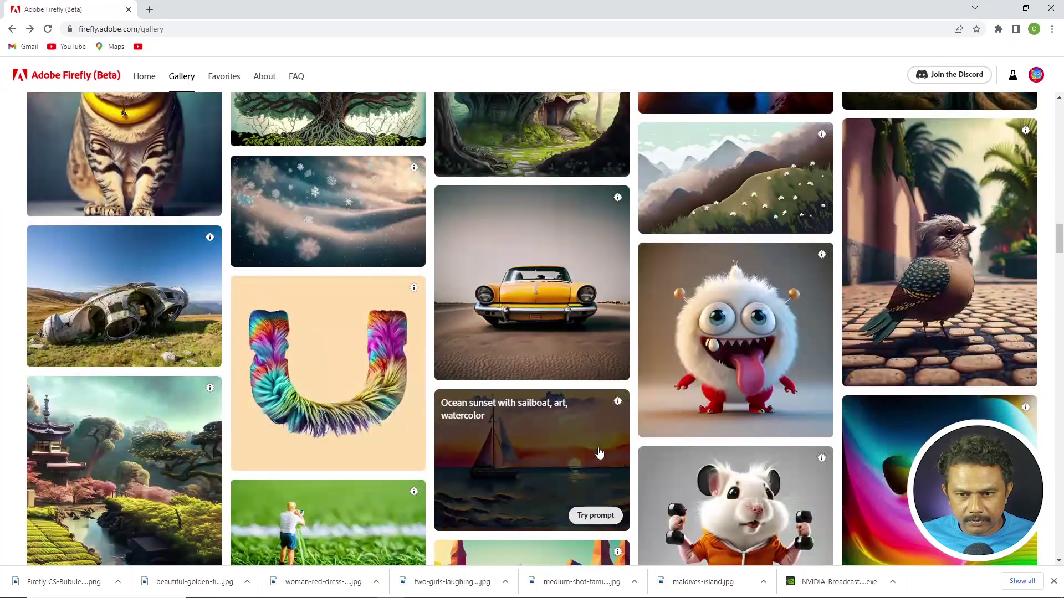
scroll(599, 452, down, 3)
scroll(599, 453, down, 3)
scroll(599, 453, down, 5)
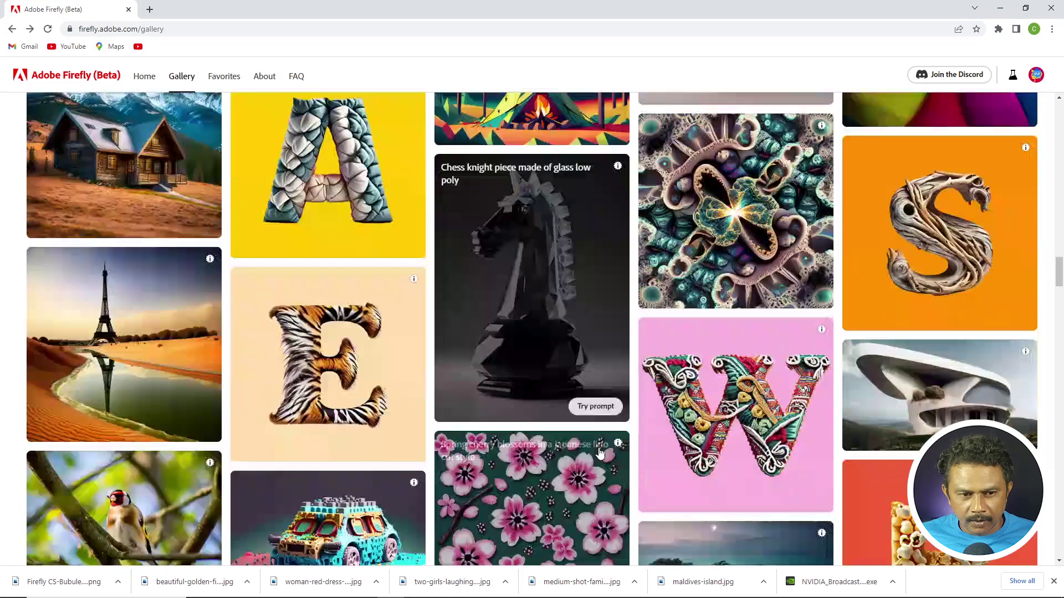
scroll(599, 452, down, 1)
scroll(599, 452, down, 2)
scroll(598, 451, down, 2)
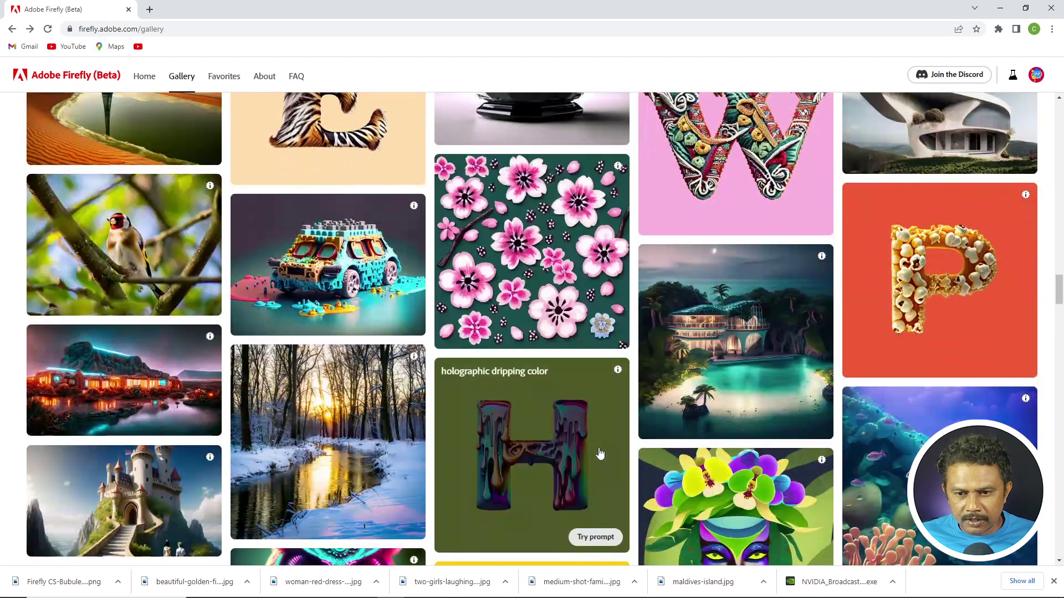
scroll(598, 452, down, 1)
scroll(599, 451, down, 1)
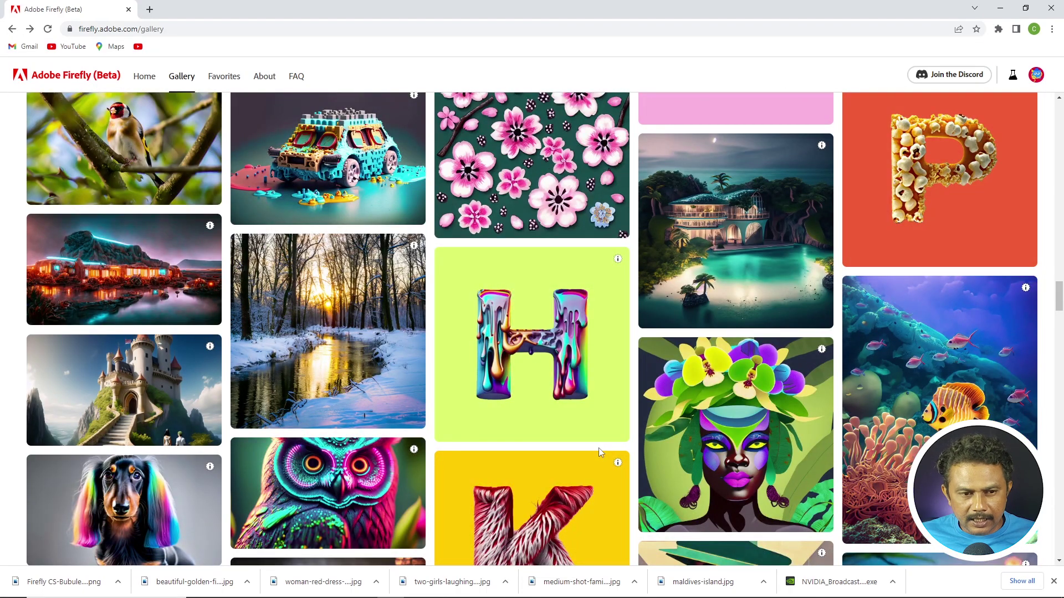
scroll(598, 451, down, 1)
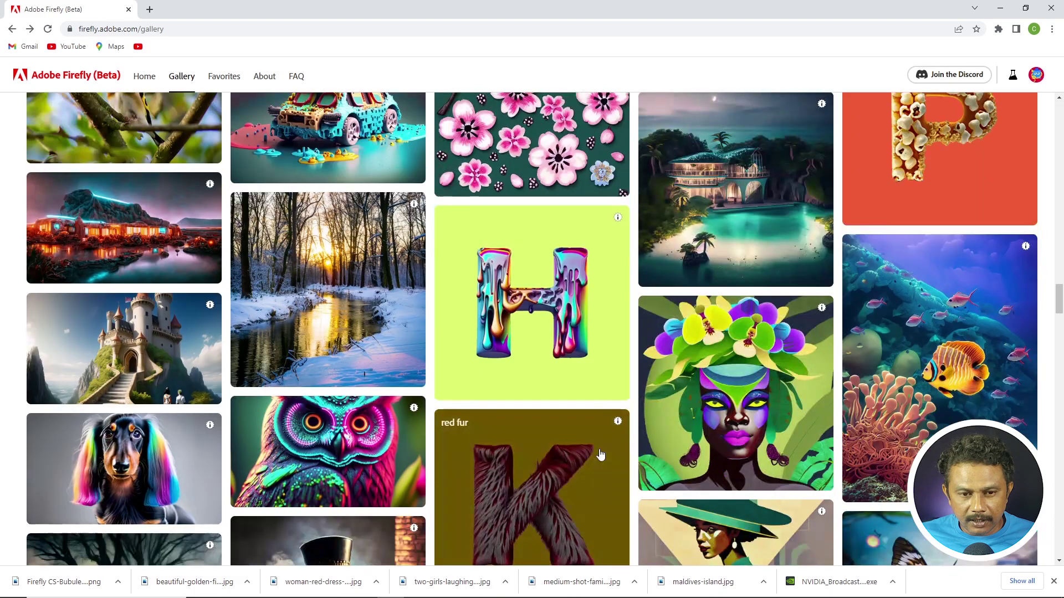
scroll(598, 452, down, 6)
scroll(600, 454, down, 1)
scroll(600, 453, down, 3)
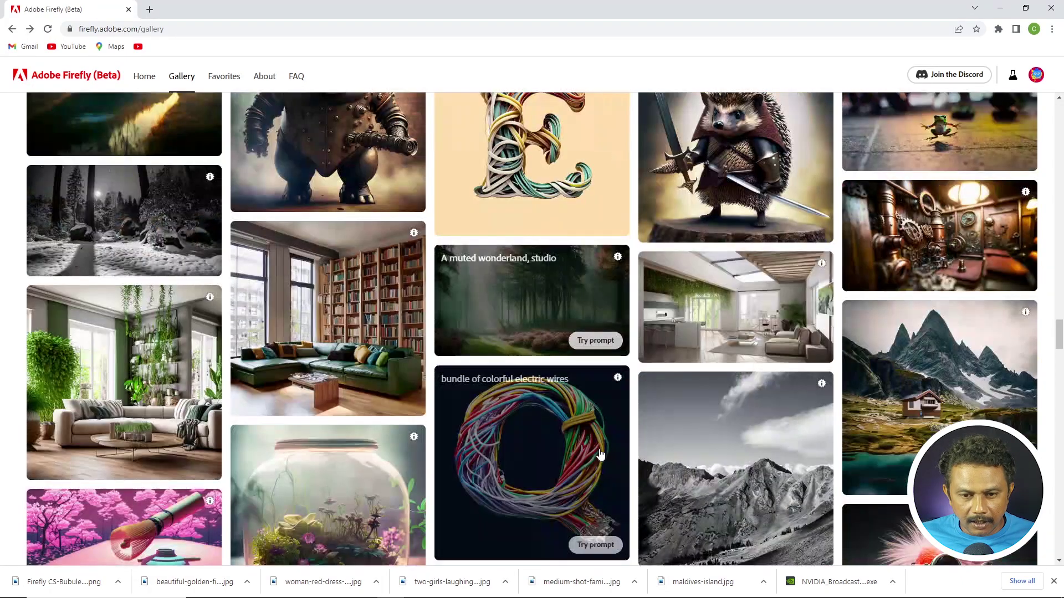
scroll(600, 453, down, 1)
scroll(601, 453, down, 3)
scroll(600, 453, down, 1)
scroll(601, 454, down, 4)
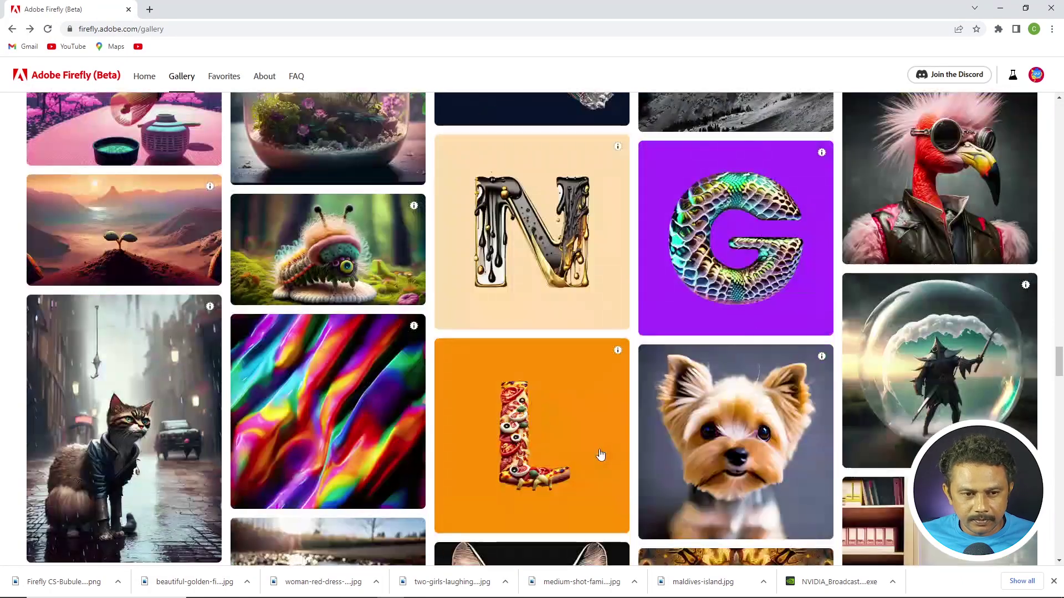
scroll(600, 453, down, 1)
scroll(600, 453, down, 4)
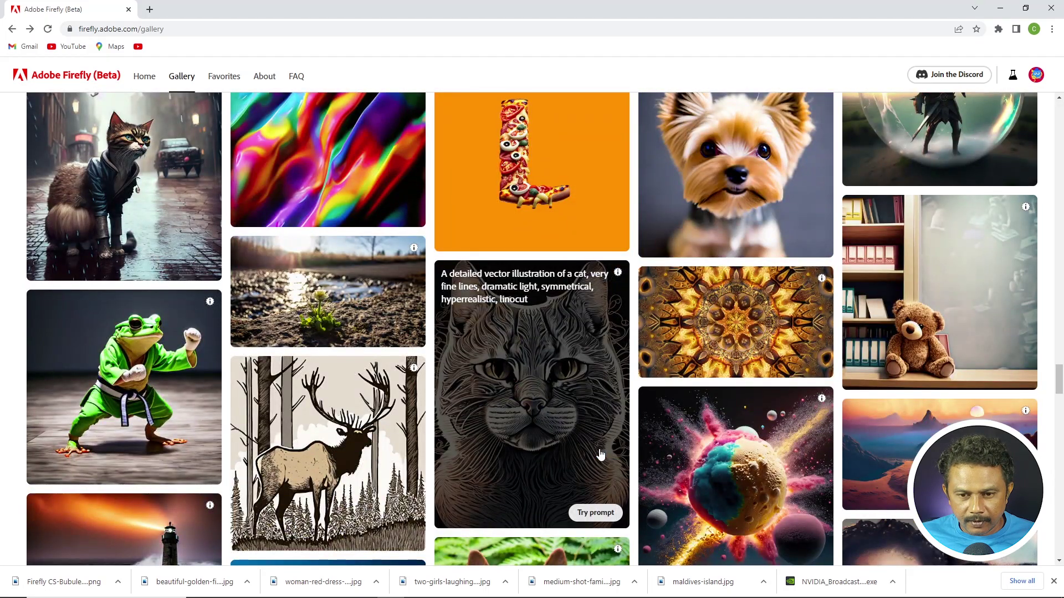
scroll(600, 454, down, 3)
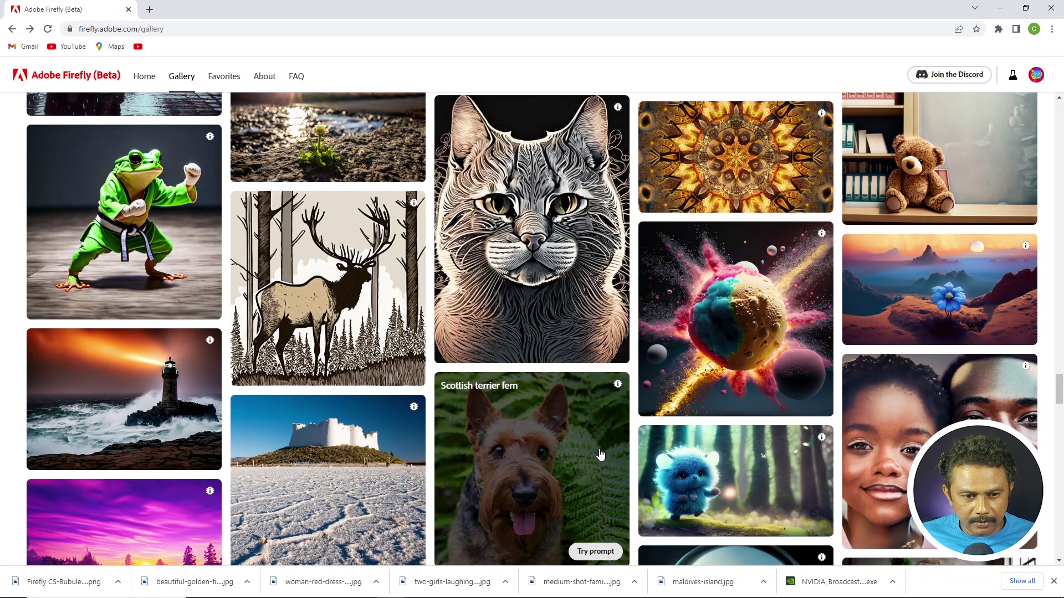
scroll(600, 453, down, 2)
scroll(600, 454, down, 3)
scroll(600, 453, down, 2)
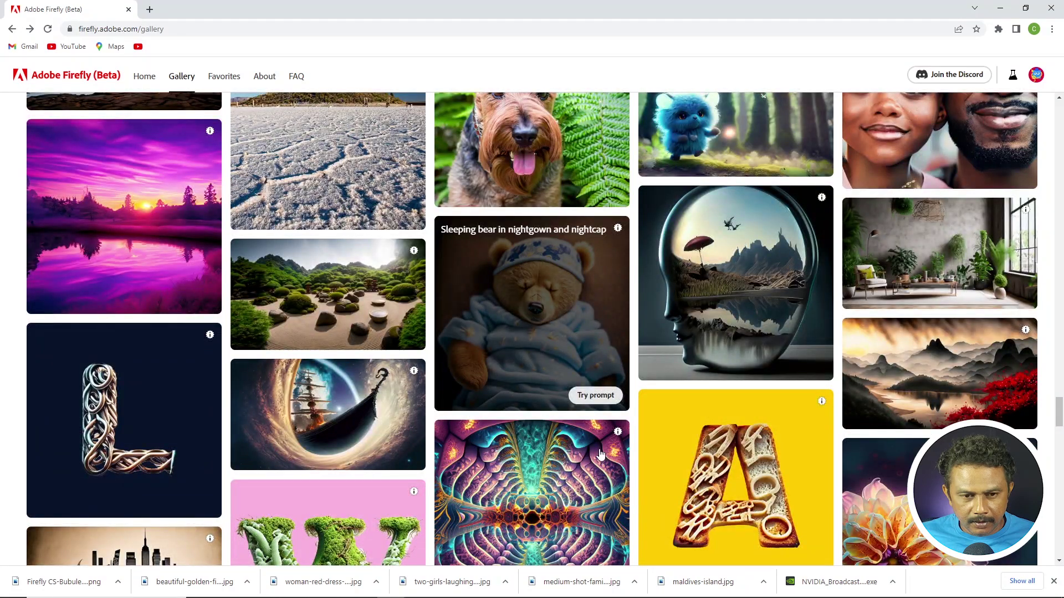
scroll(600, 453, down, 3)
scroll(600, 453, down, 3)
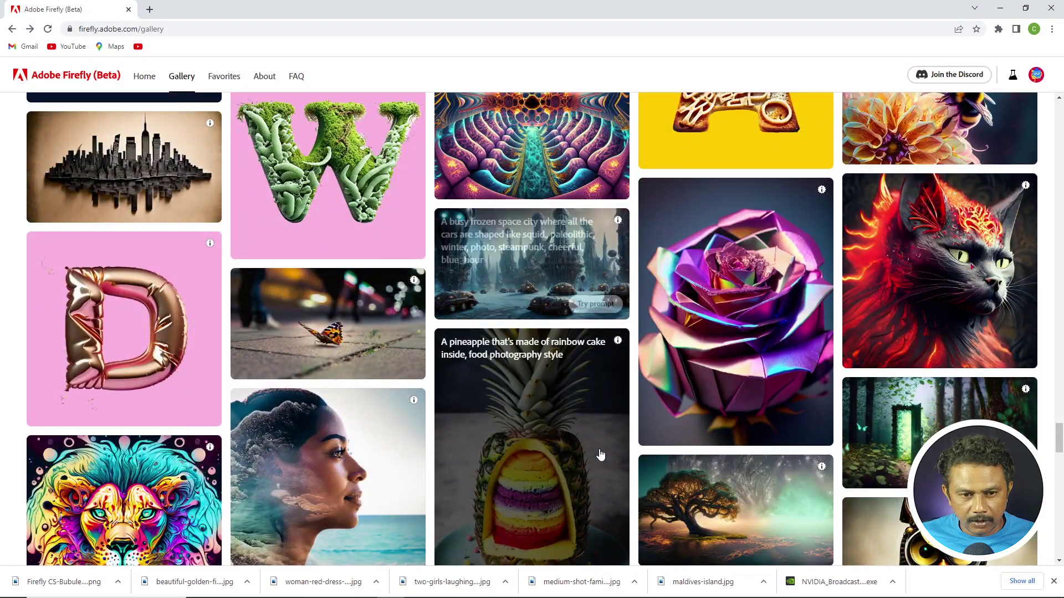
scroll(600, 455, down, 2)
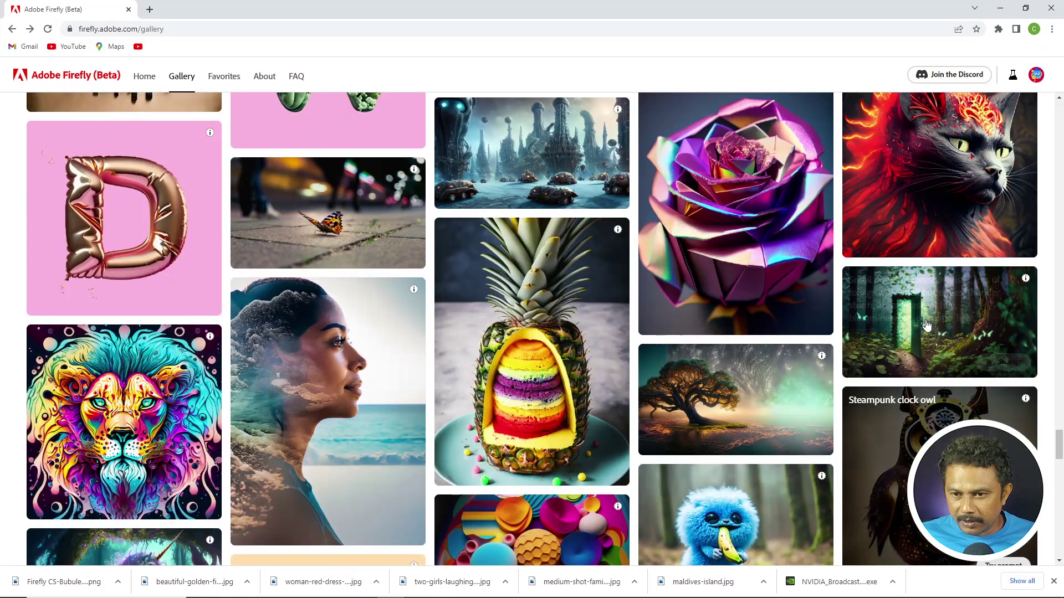
mouse_move(939, 432)
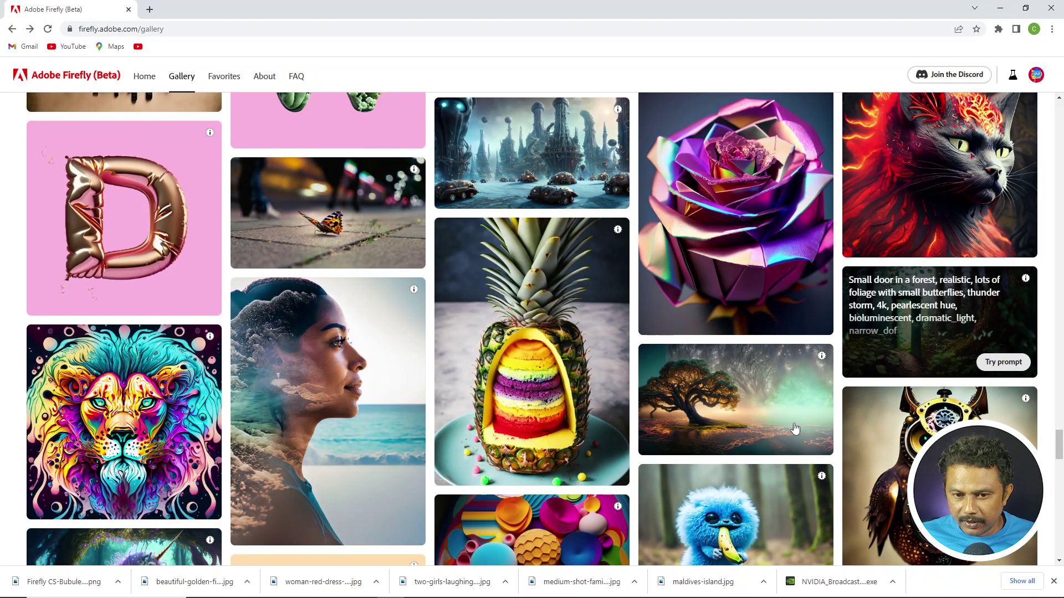
scroll(554, 288, down, 2)
scroll(670, 460, down, 1)
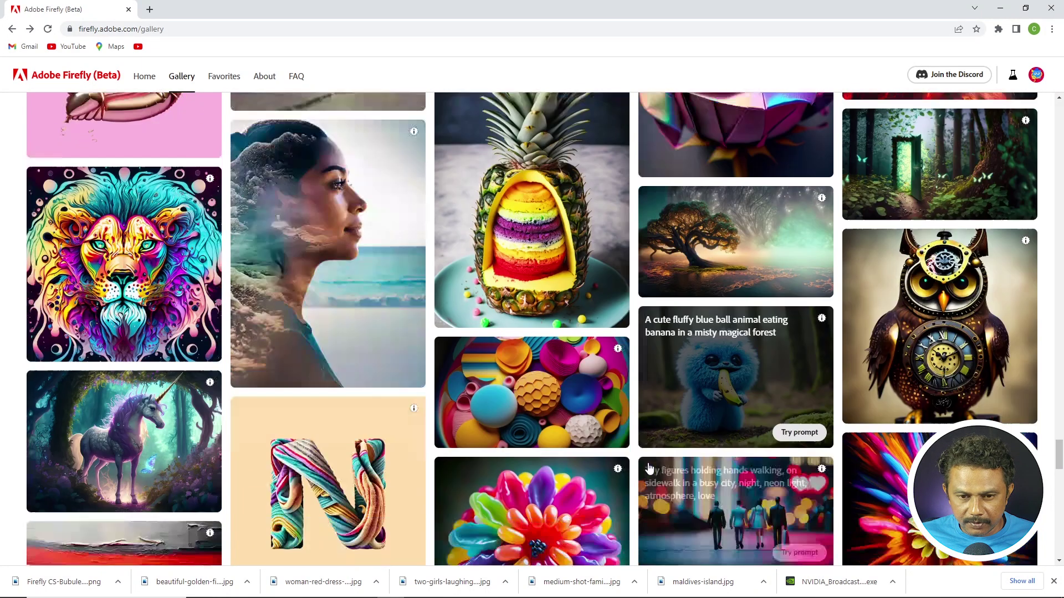
scroll(670, 459, down, 1)
scroll(543, 502, down, 2)
scroll(543, 503, down, 2)
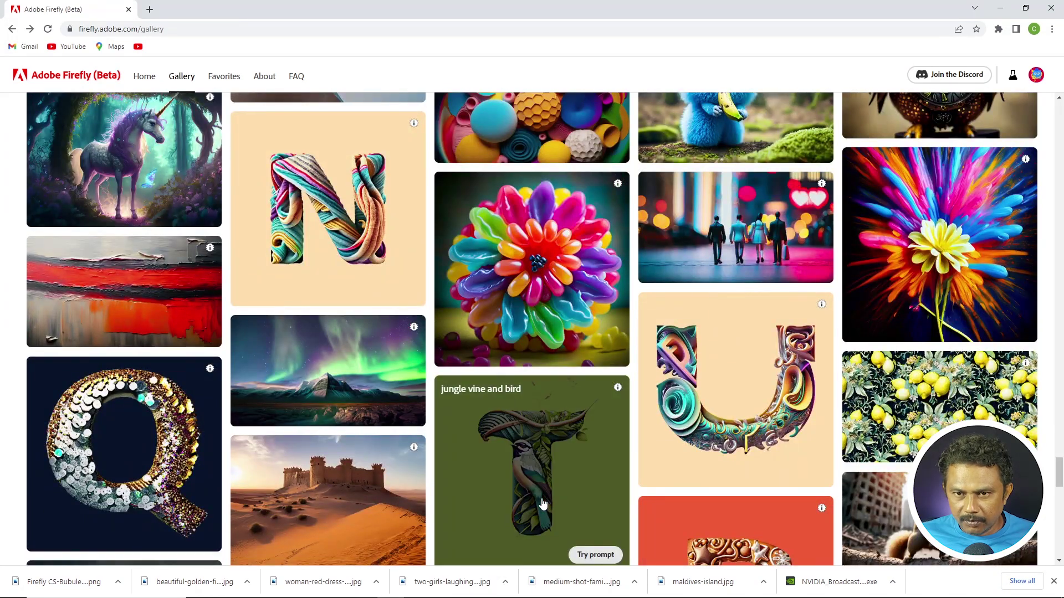
scroll(543, 503, up, 2)
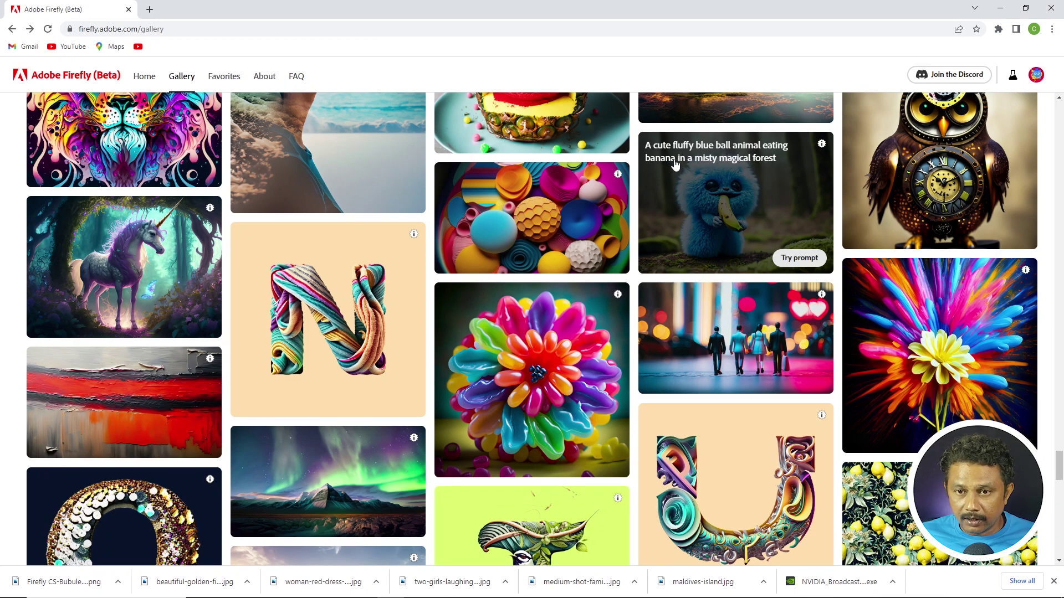
scroll(676, 348, down, 3)
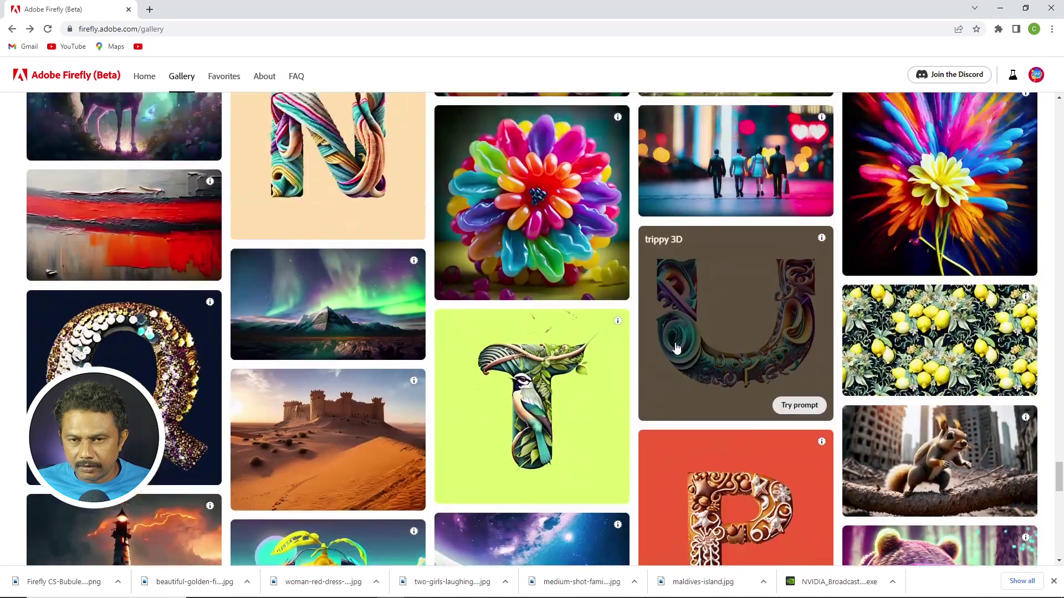
scroll(676, 348, up, 3)
scroll(676, 348, up, 3)
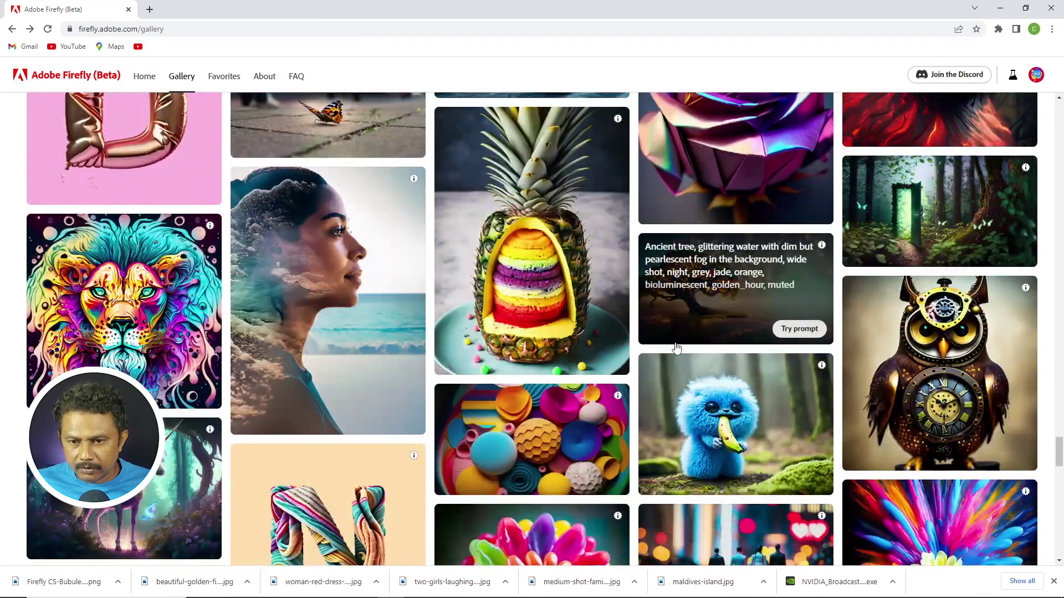
scroll(740, 421, down, 1)
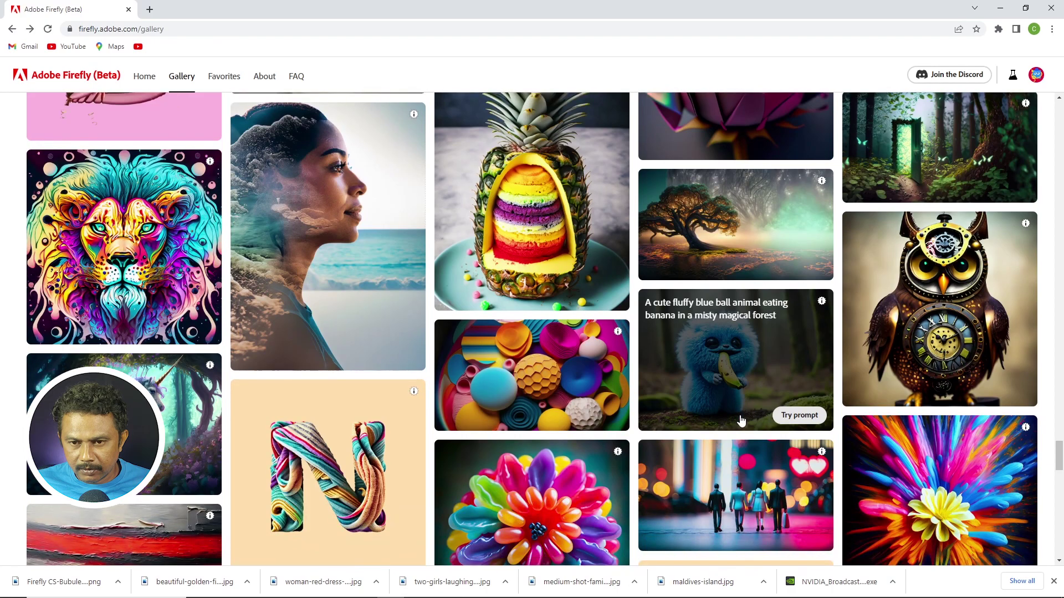
scroll(741, 421, down, 1)
scroll(715, 422, down, 2)
scroll(699, 422, down, 3)
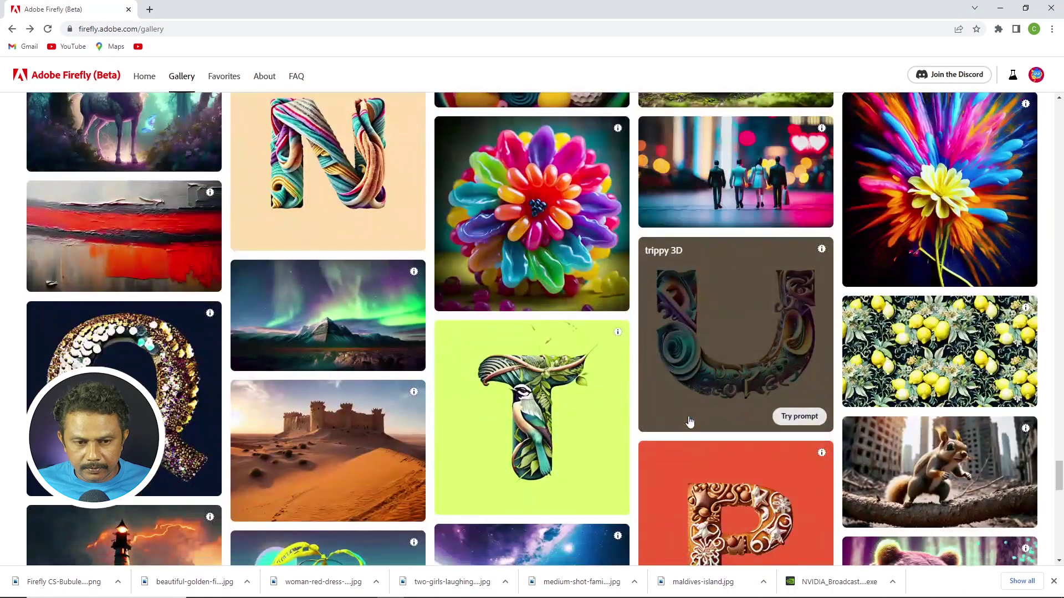
scroll(690, 422, down, 2)
scroll(690, 422, down, 2)
scroll(690, 422, down, 2)
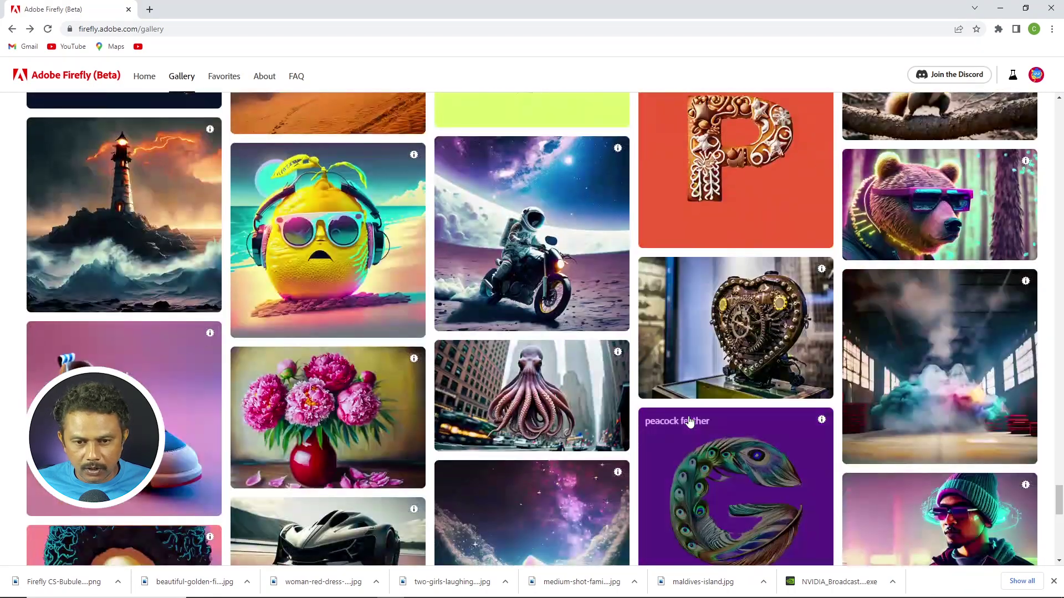
scroll(690, 422, down, 3)
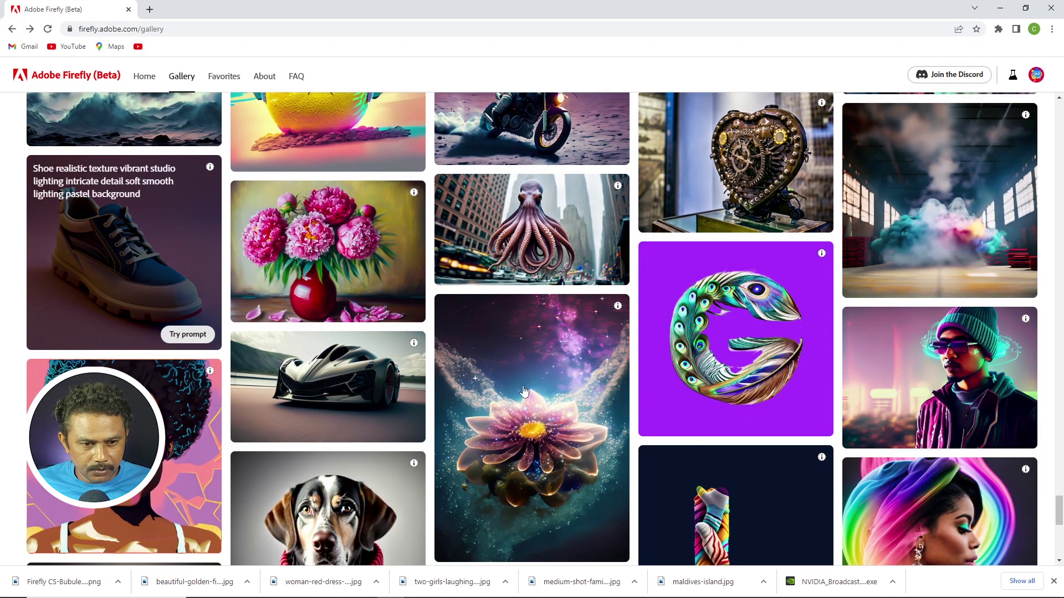
scroll(693, 416, down, 3)
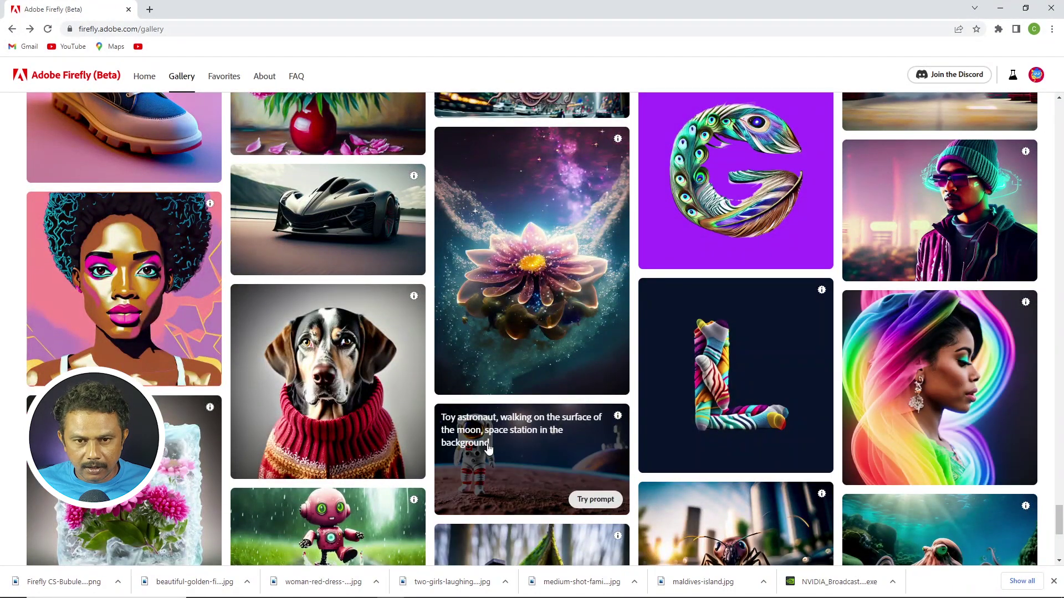
scroll(487, 449, down, 1)
scroll(487, 449, down, 1)
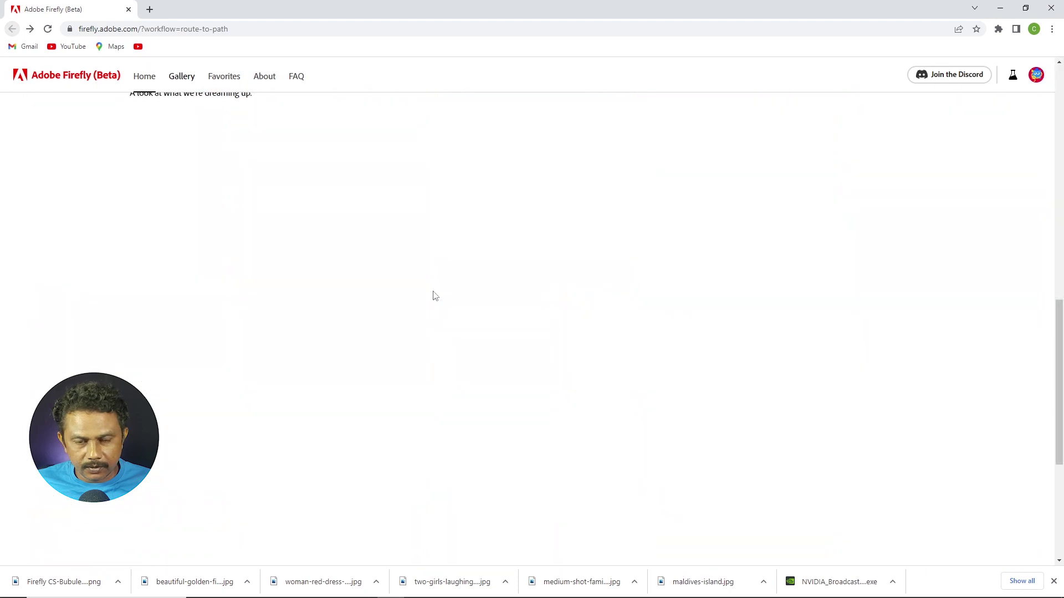
scroll(616, 345, down, 1)
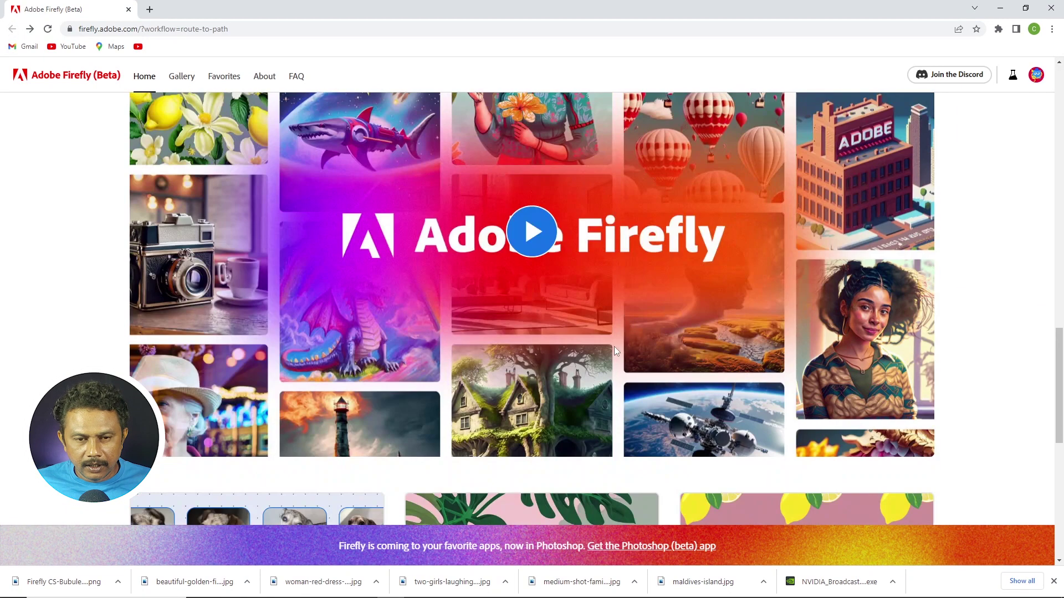
scroll(615, 351, up, 3)
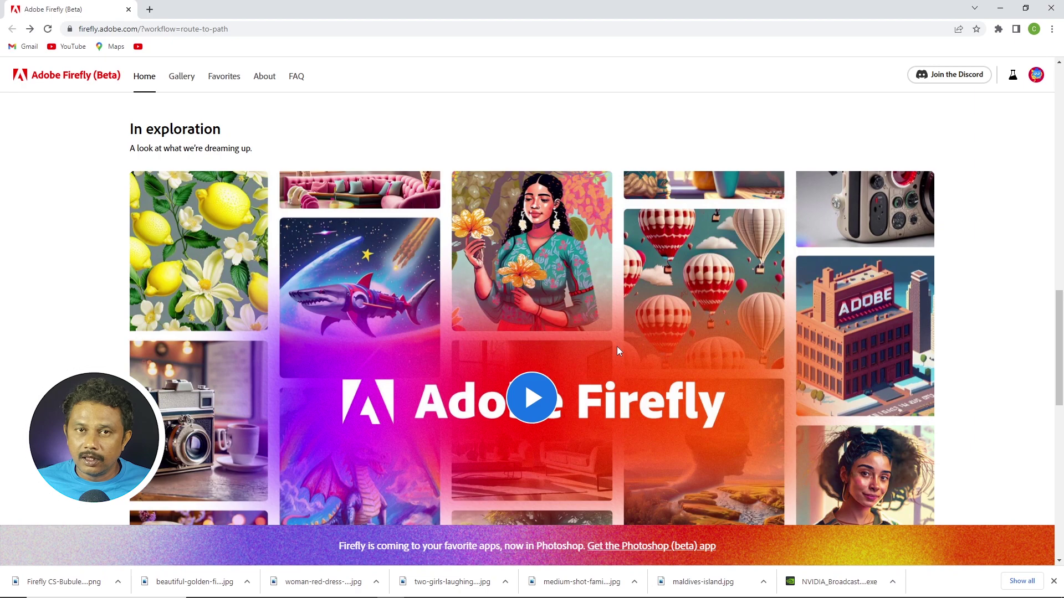
scroll(616, 347, down, 5)
scroll(616, 347, down, 3)
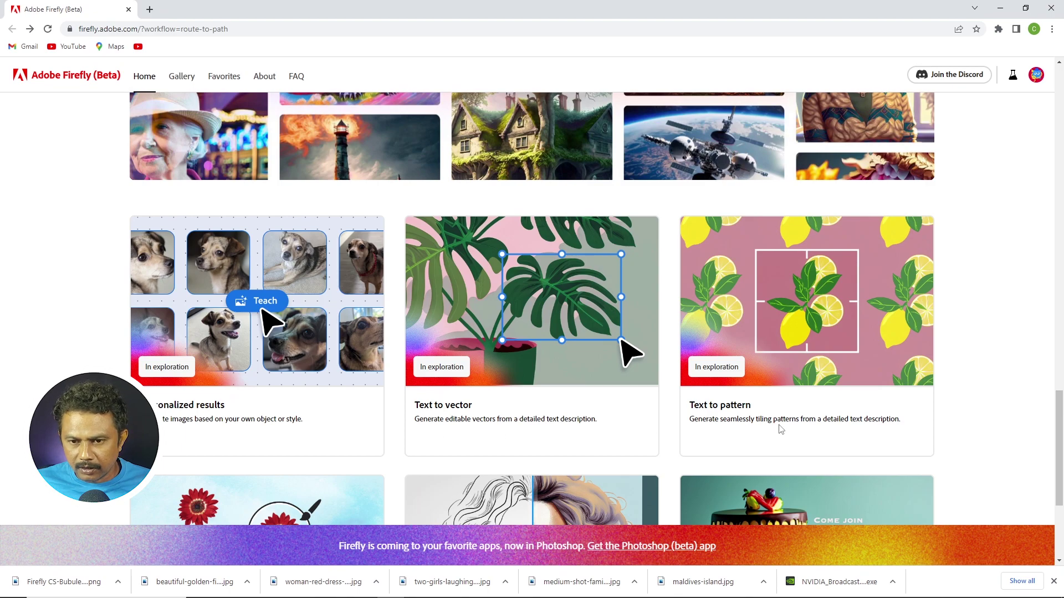
scroll(277, 471, down, 3)
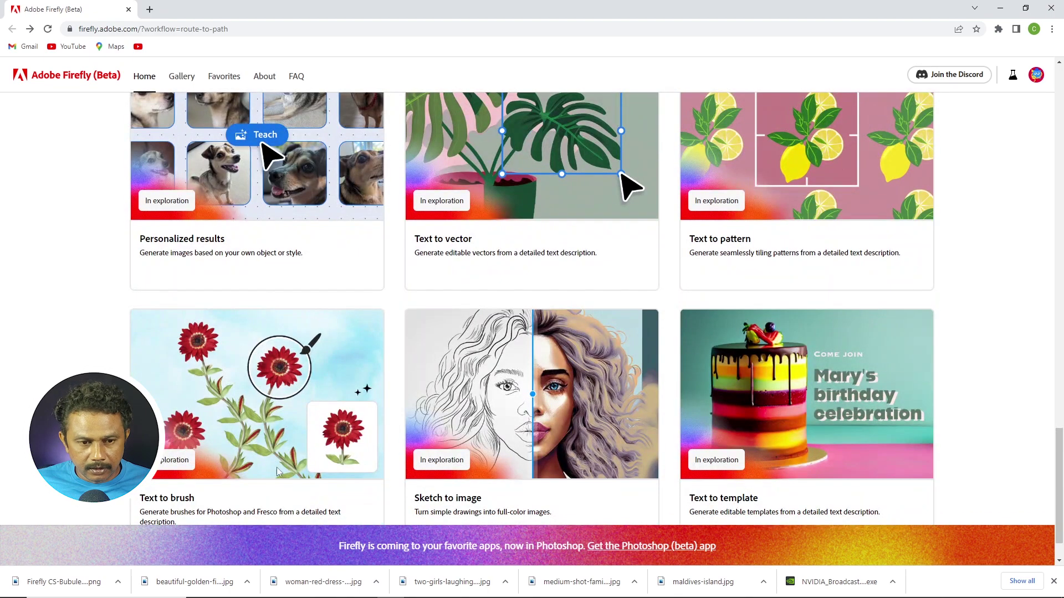
scroll(240, 471, down, 1)
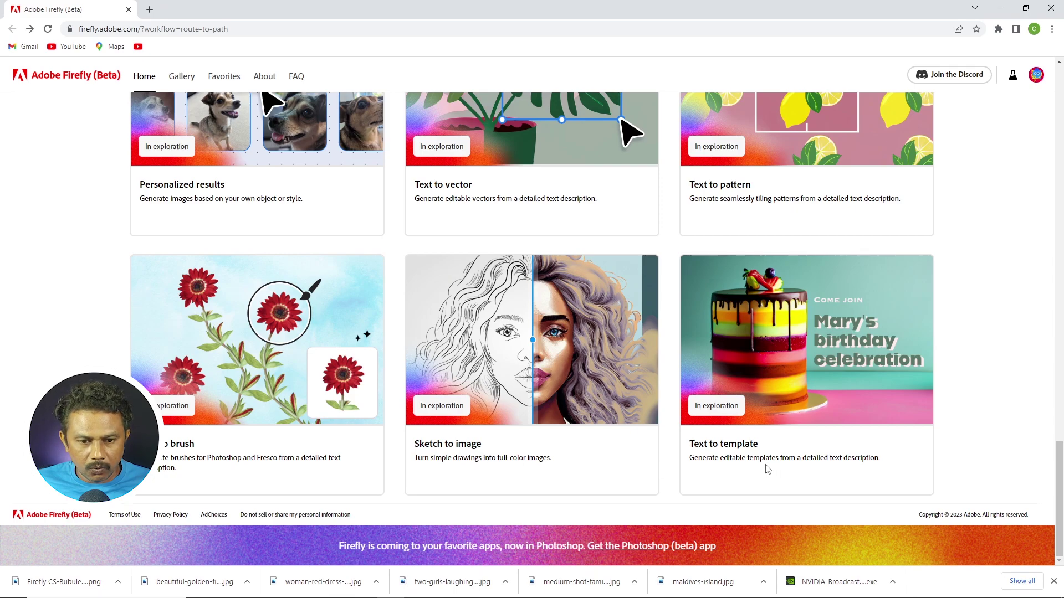
scroll(768, 468, up, 3)
scroll(767, 468, up, 5)
scroll(768, 468, up, 4)
scroll(767, 468, up, 2)
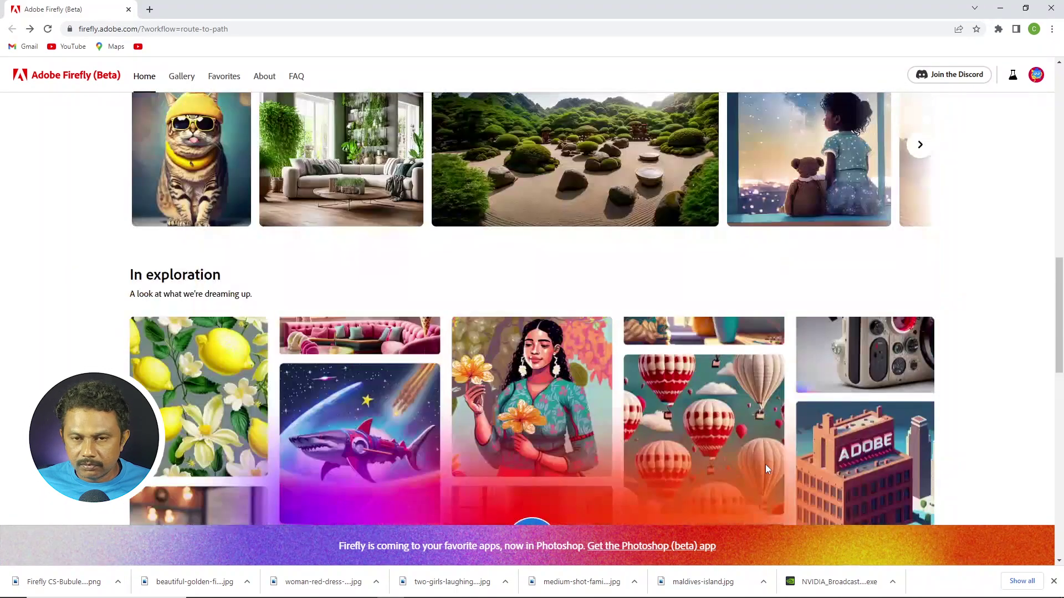
scroll(766, 469, up, 2)
scroll(766, 468, up, 3)
scroll(766, 468, up, 4)
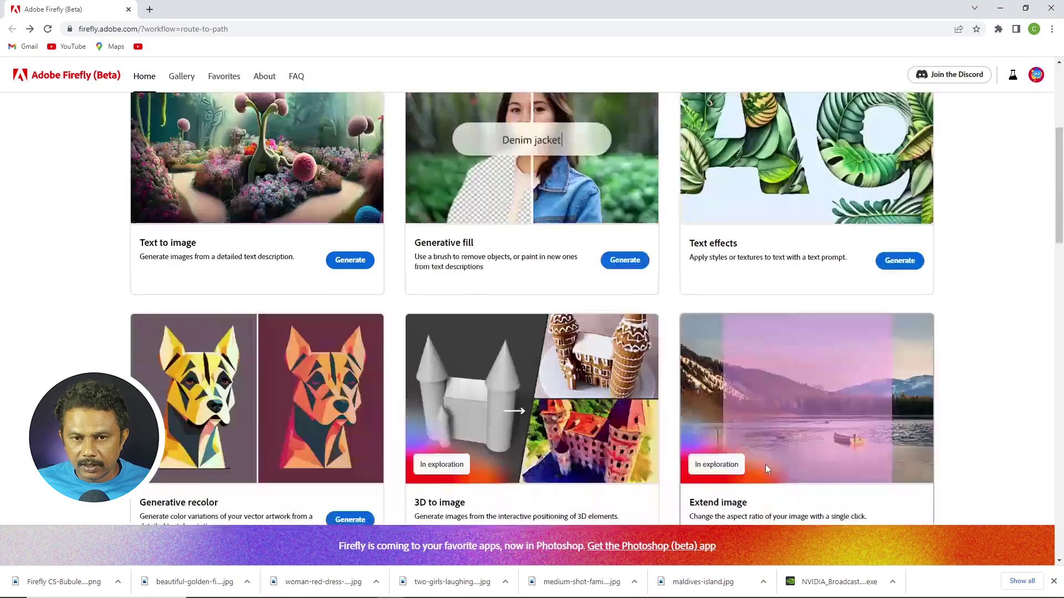
scroll(765, 468, up, 4)
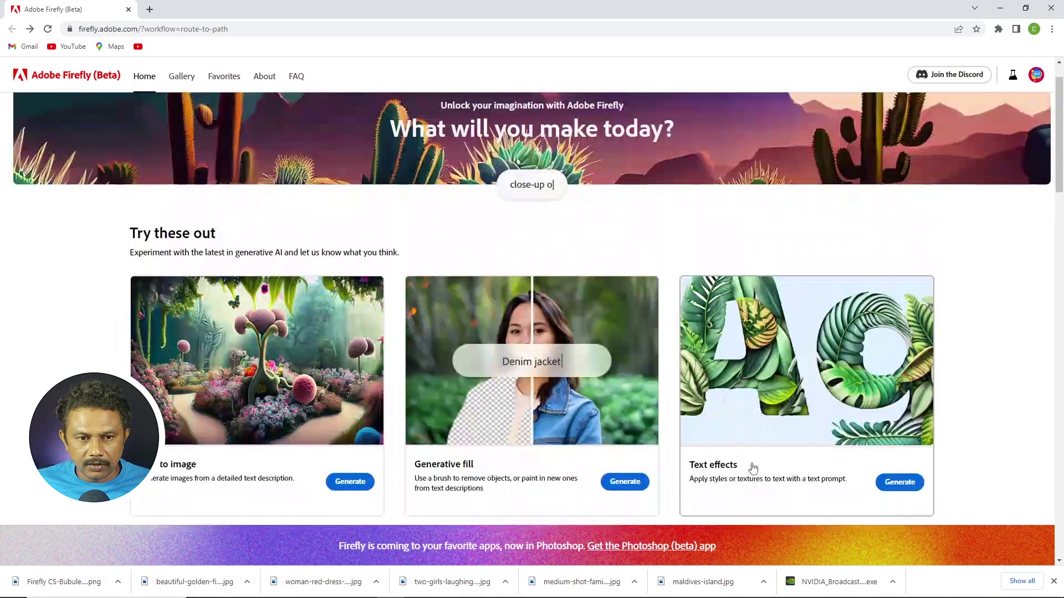
- In Text to image, enter the prompt 'cute fluffy green elaphant'
click(285, 371)
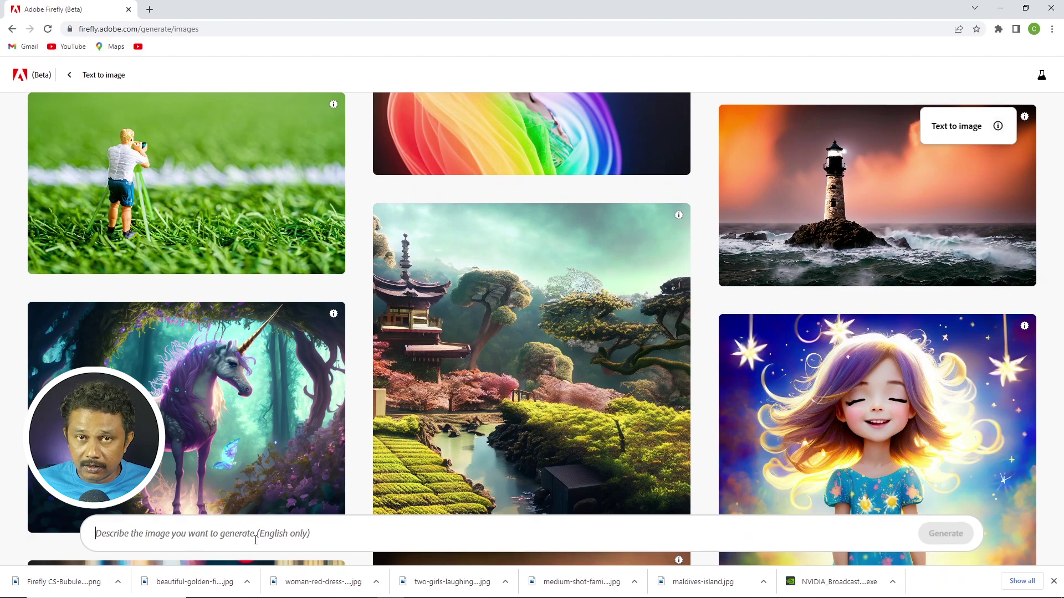
click(251, 541)
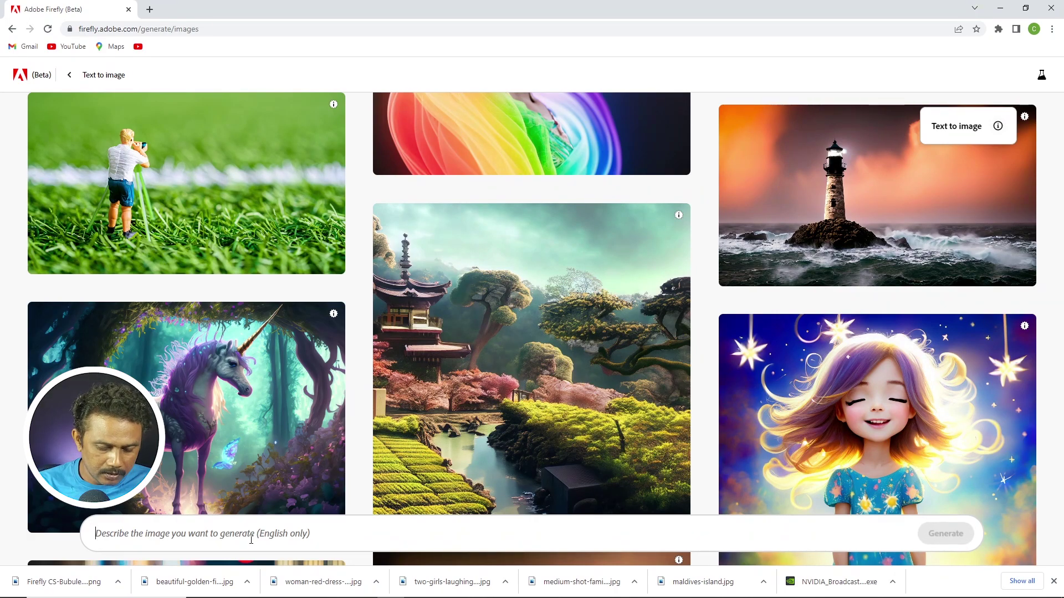
text(cu)
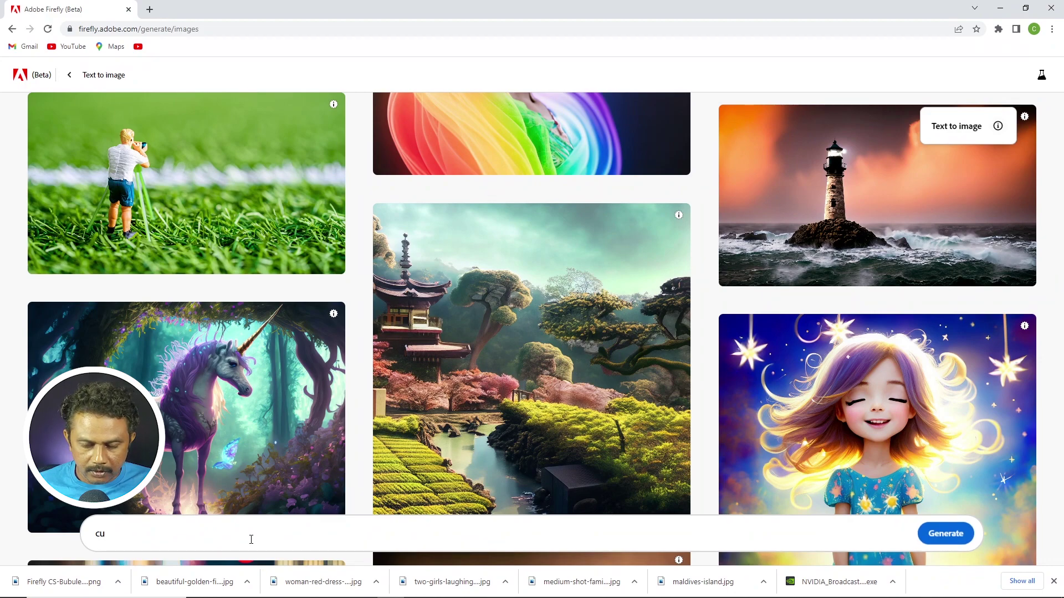
text(t)
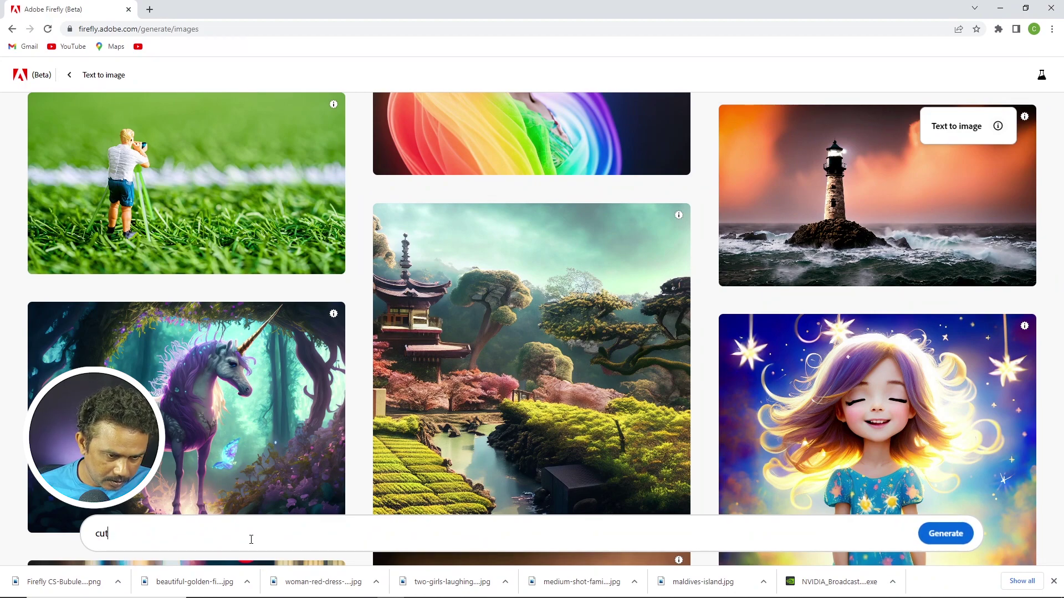
text(e fl)
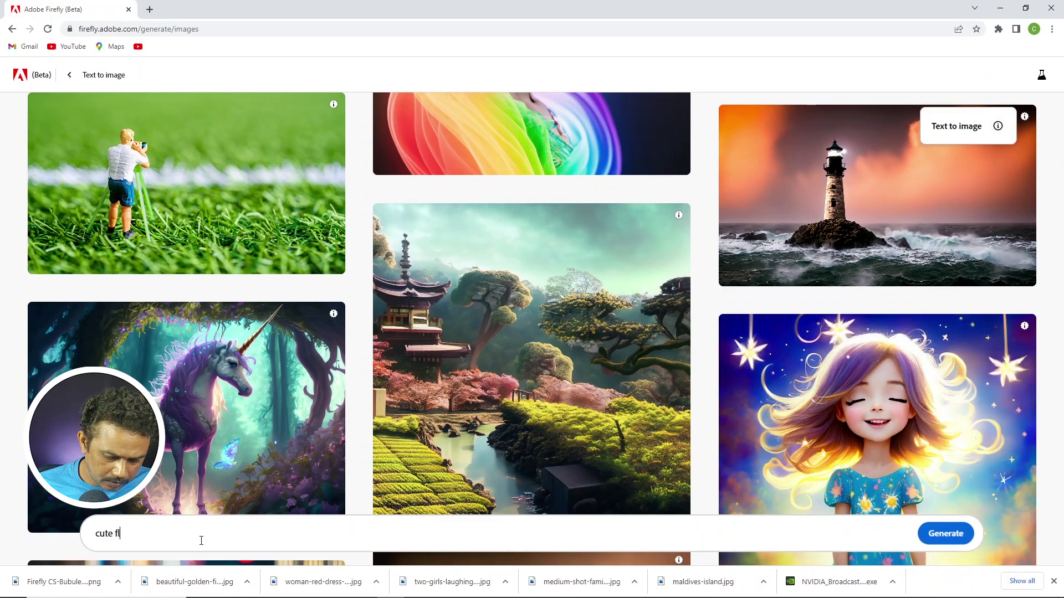
text(uffy )
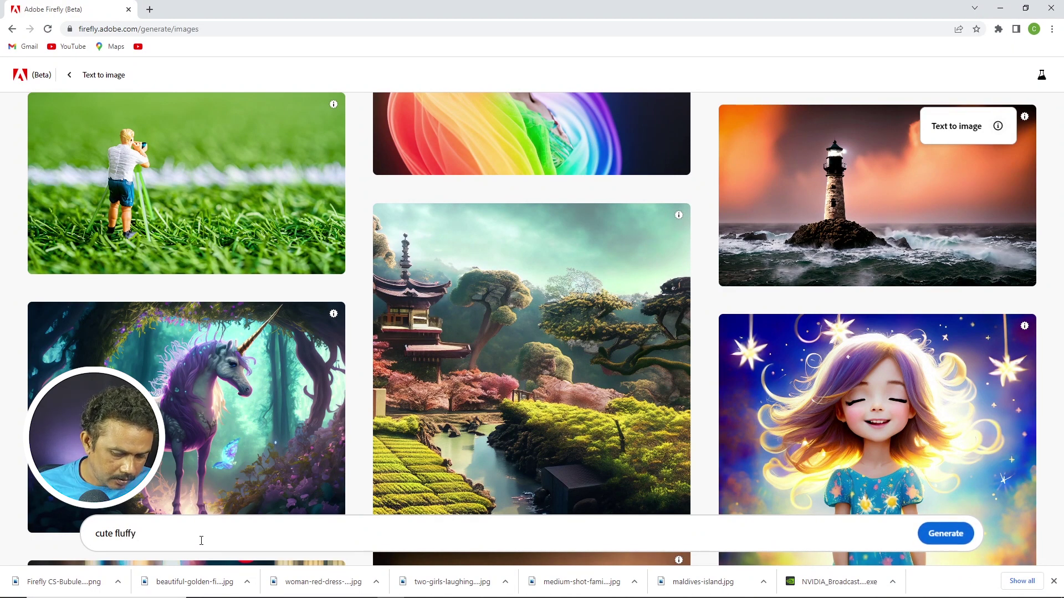
text(green )
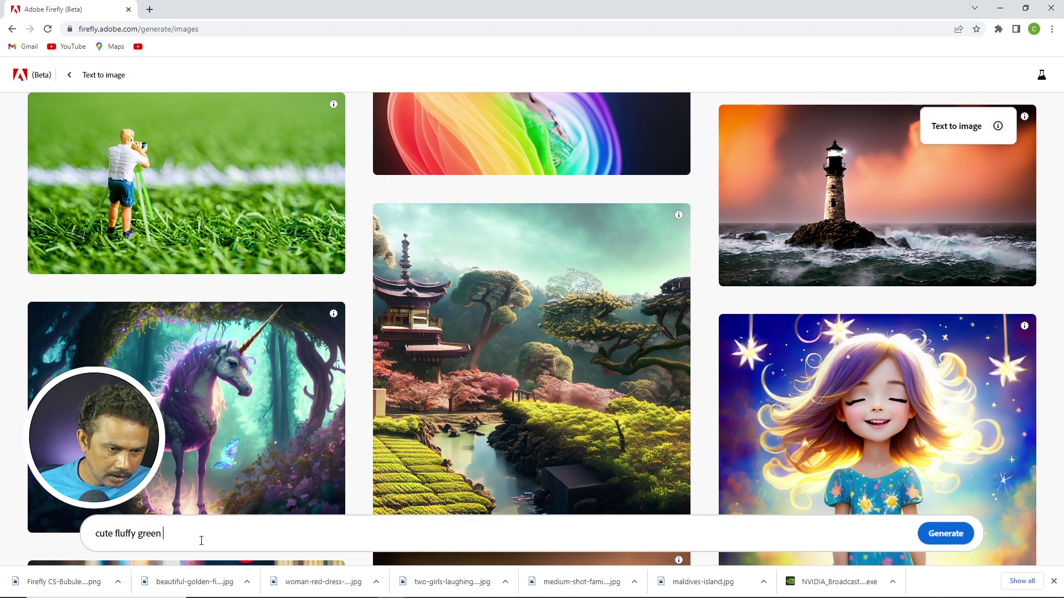
text(e)
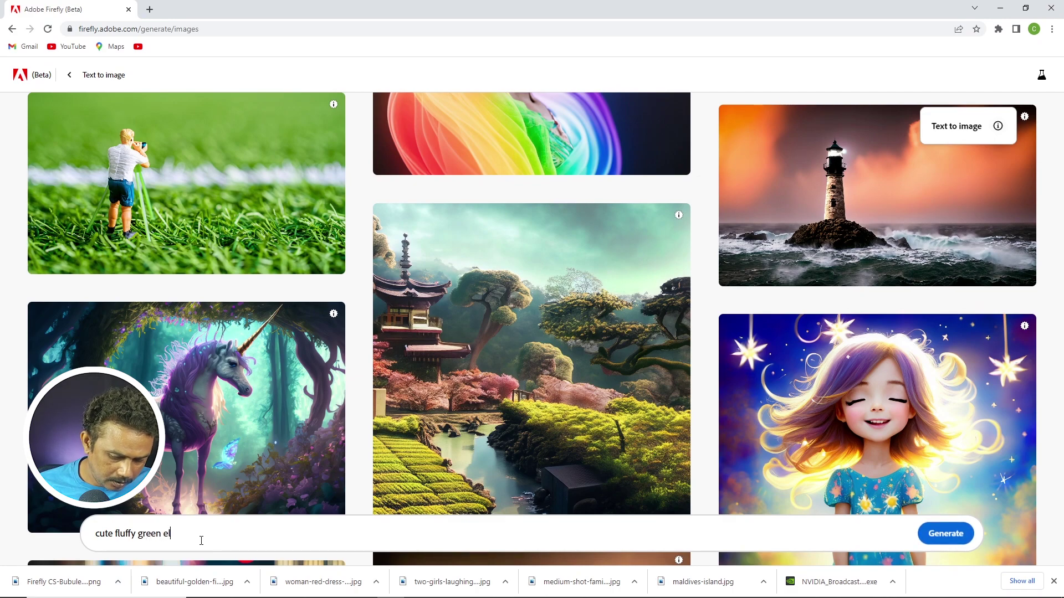
text(laphan)
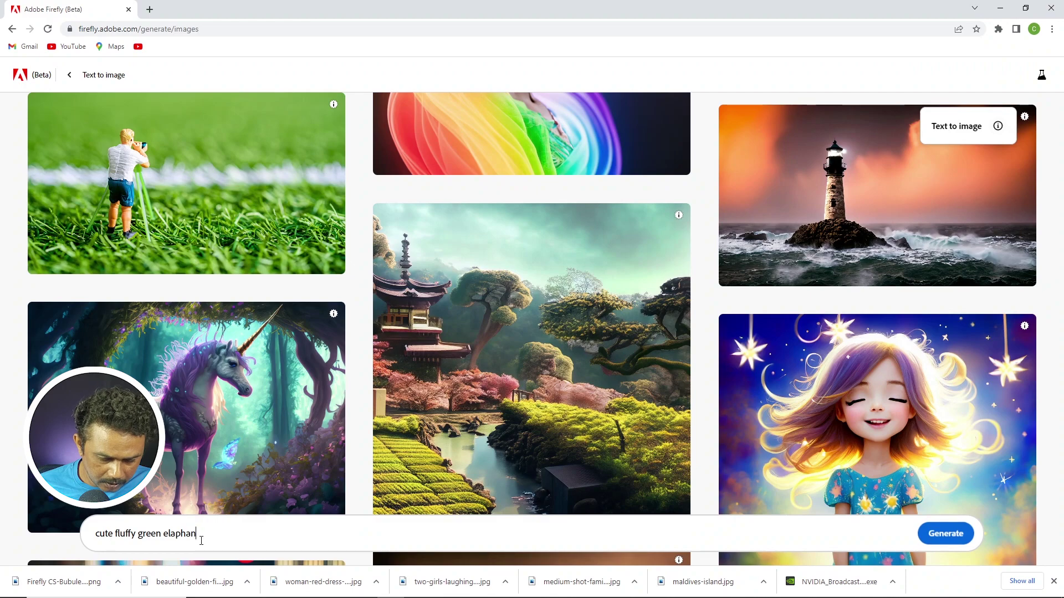
text(t)
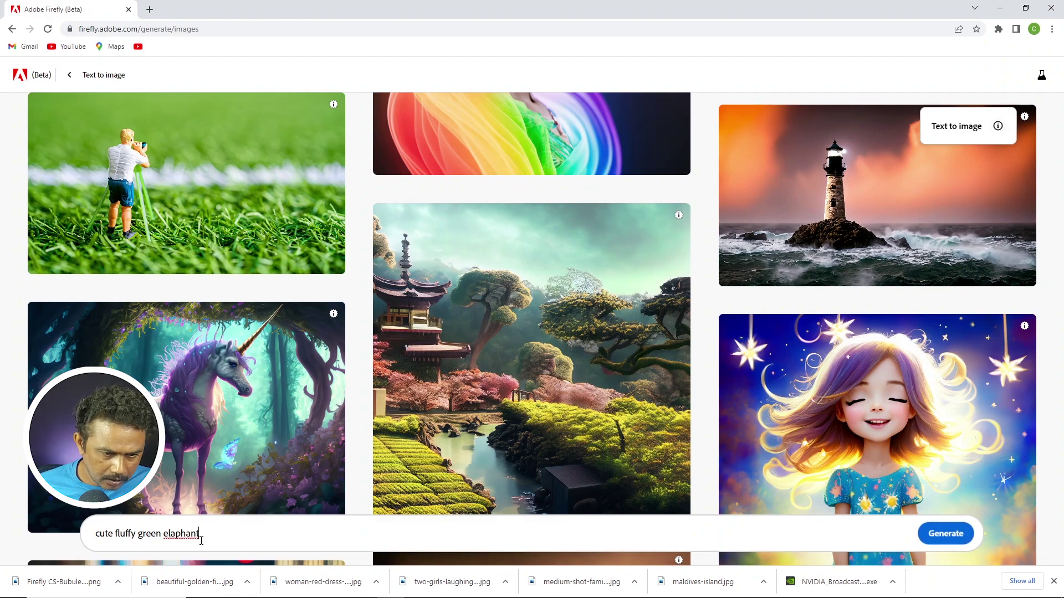
- Correct the typo to 'elephant', append 'baby', and generate the images
key(Left)
key(Left)
key(Left)
key(BackSpace)
text(e)
key(End)
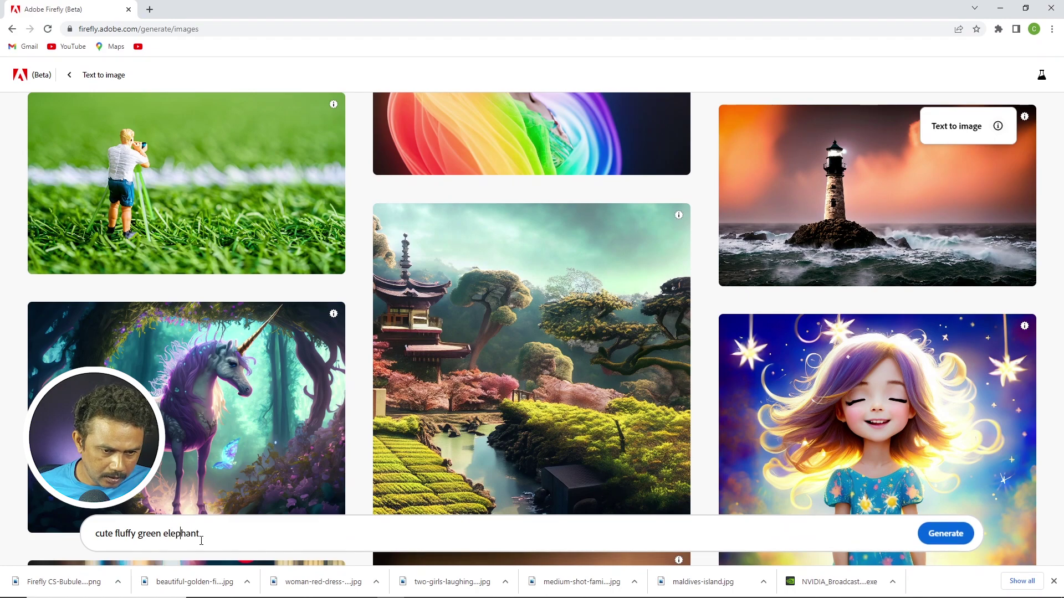
text(b)
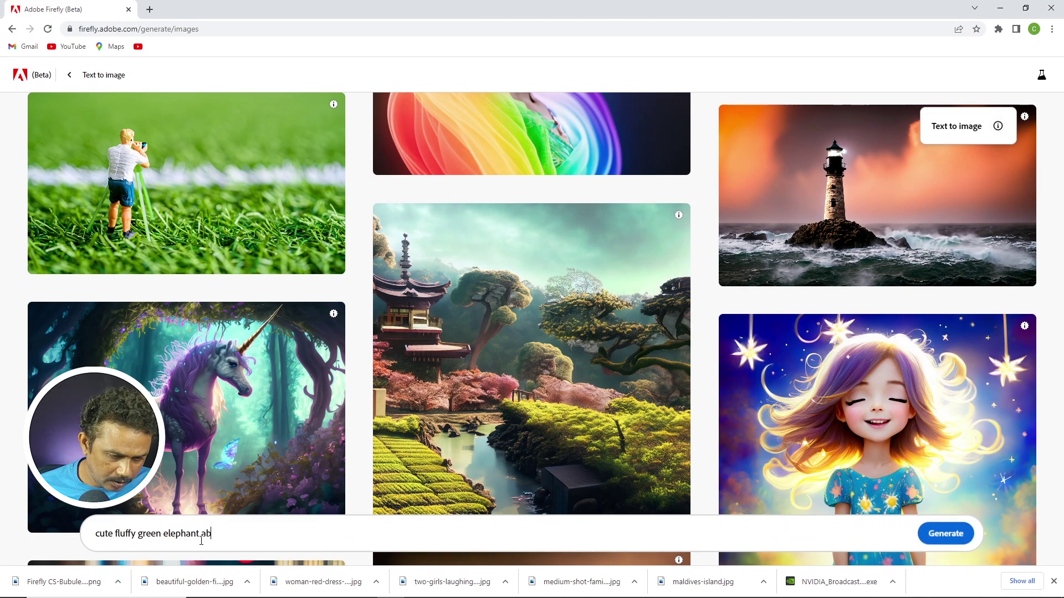
text(aby)
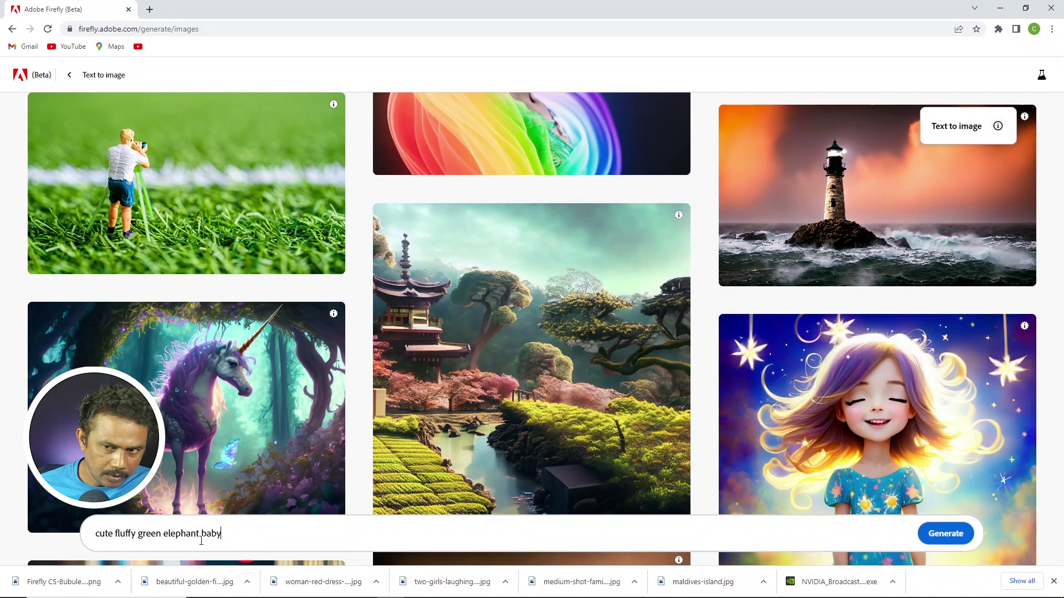
key(Return)
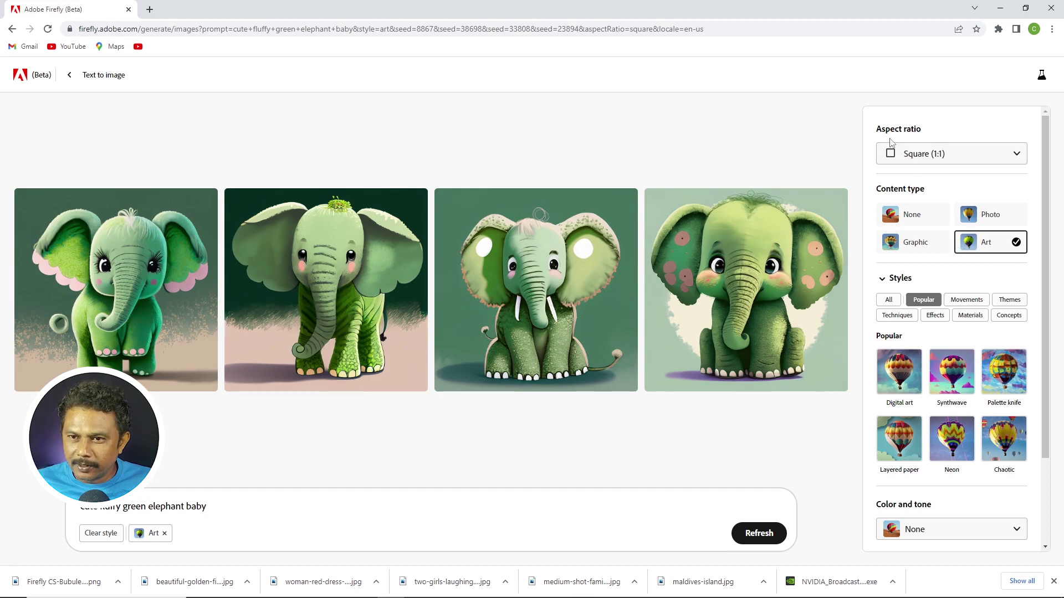
- Change the elephant images' aspect ratio to Landscape (4:3)
click(919, 159)
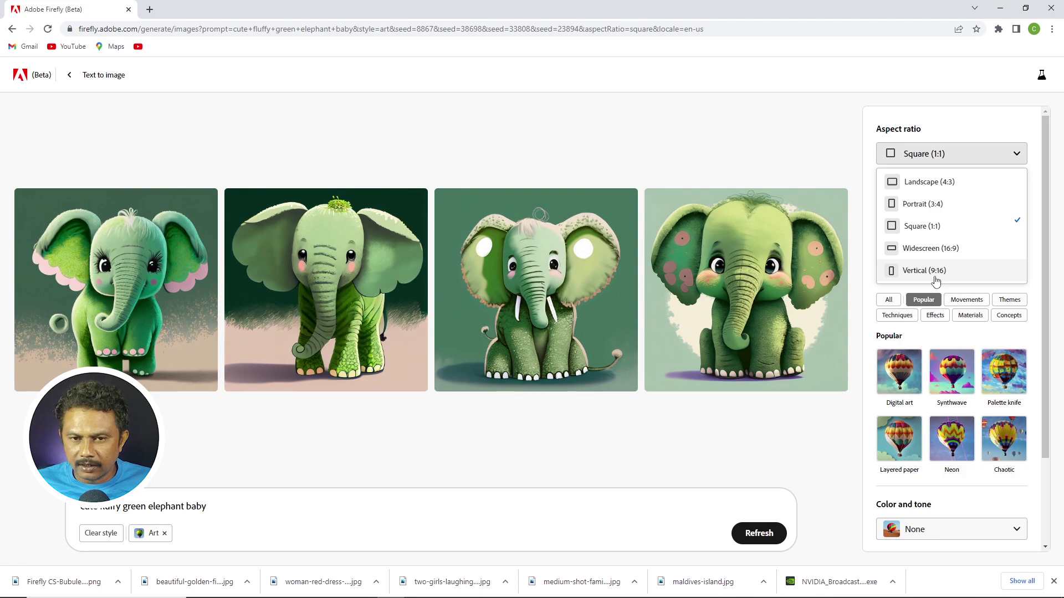
click(913, 187)
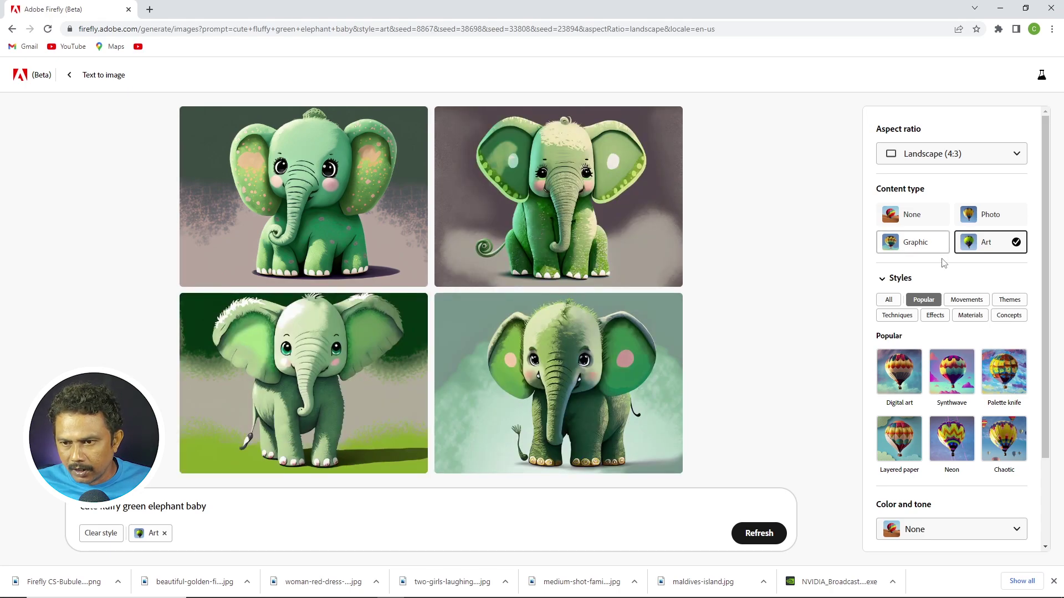
scroll(947, 266, down, 2)
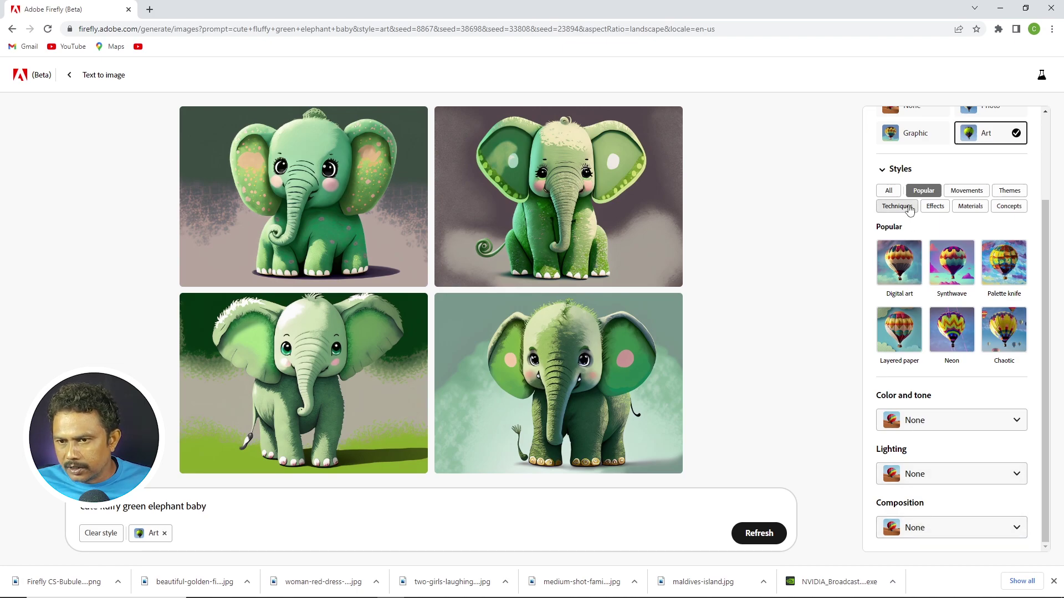
- Add the Synthwave movement style from the All styles list alongside Art
click(888, 190)
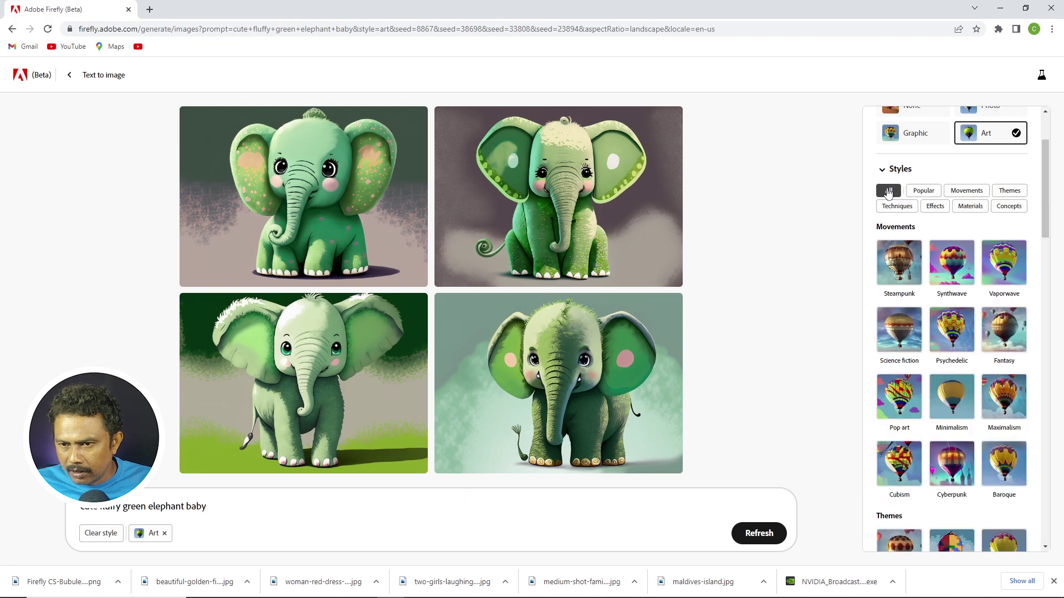
click(951, 263)
scroll(955, 287, down, 1)
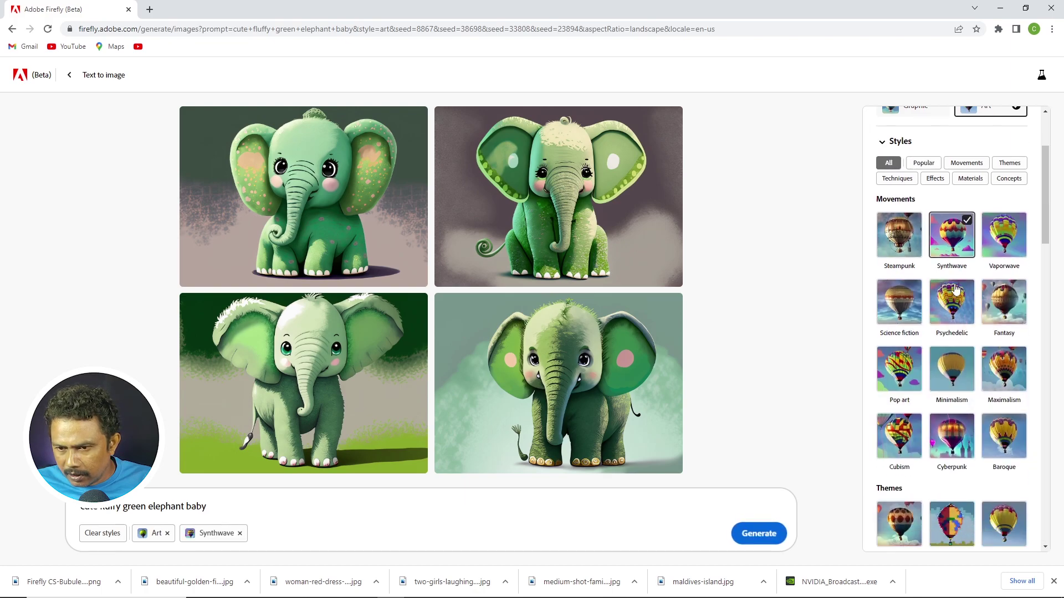
scroll(944, 425, down, 1)
scroll(943, 424, down, 1)
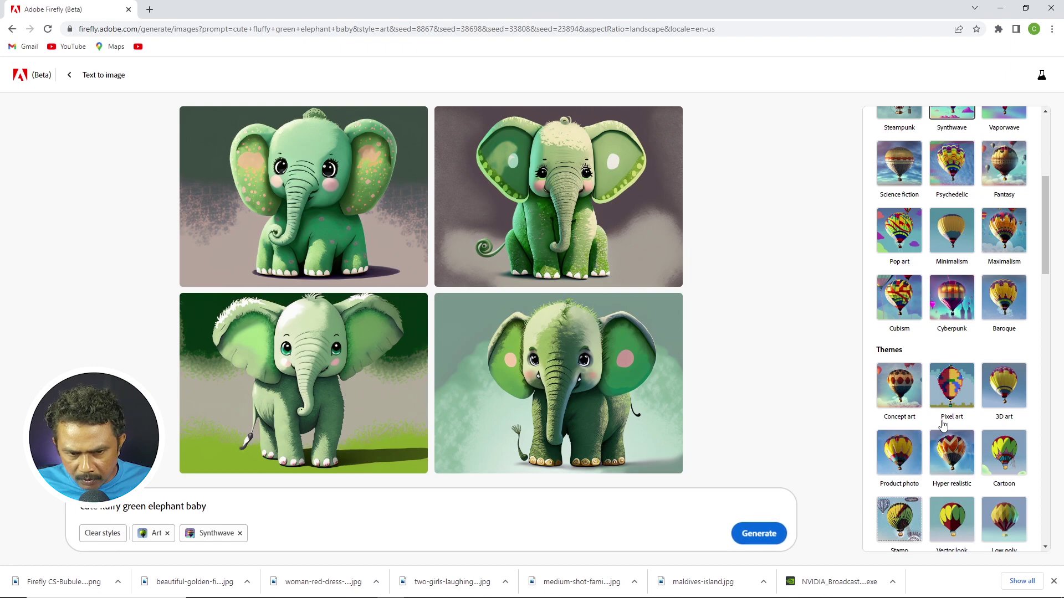
scroll(943, 424, down, 1)
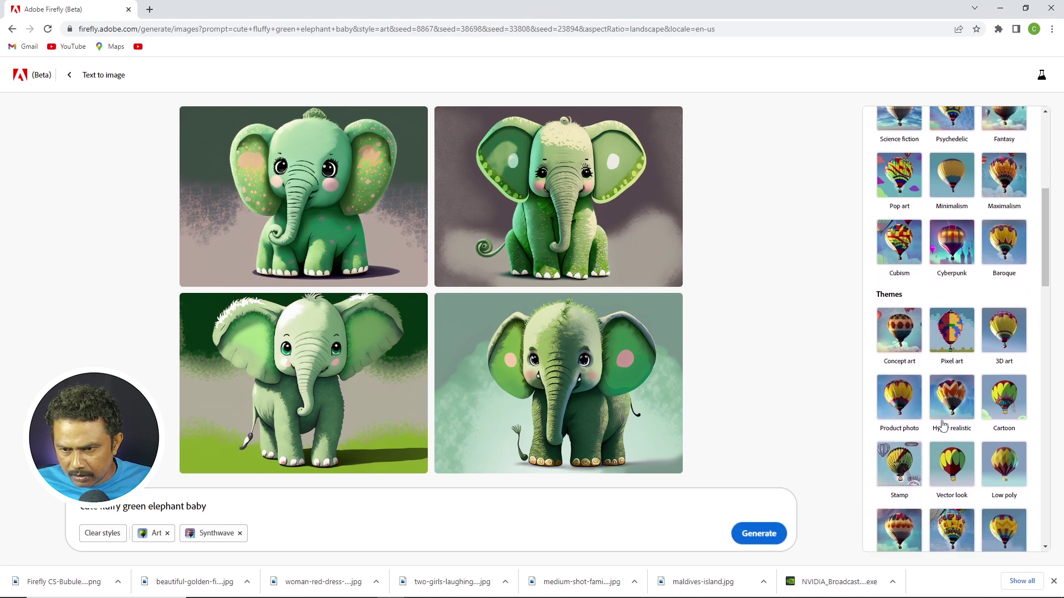
scroll(943, 424, down, 1)
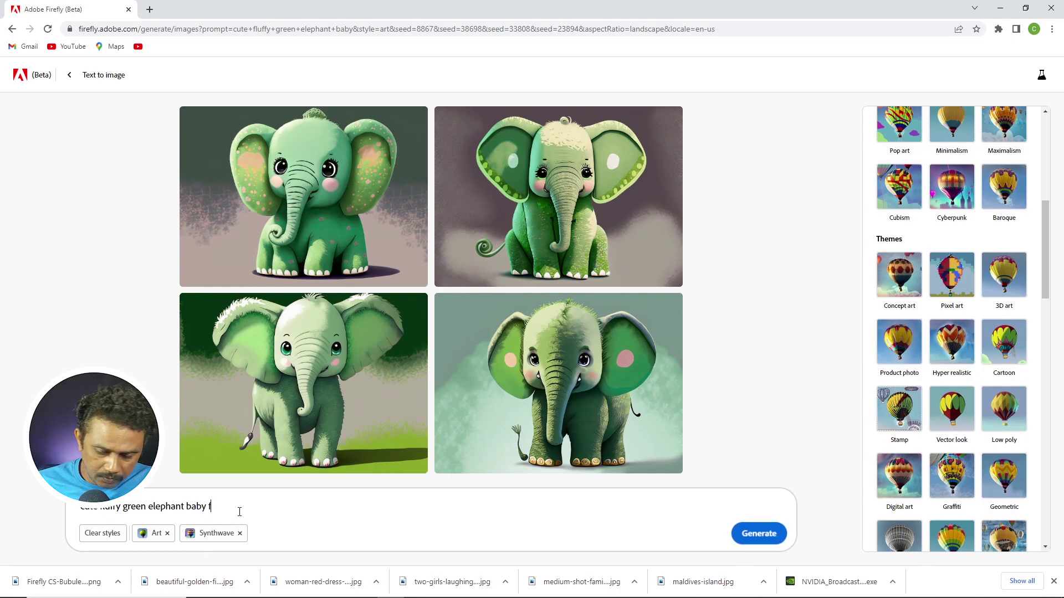
- Append 'forest' to the elephant prompt and regenerate the images
text(for)
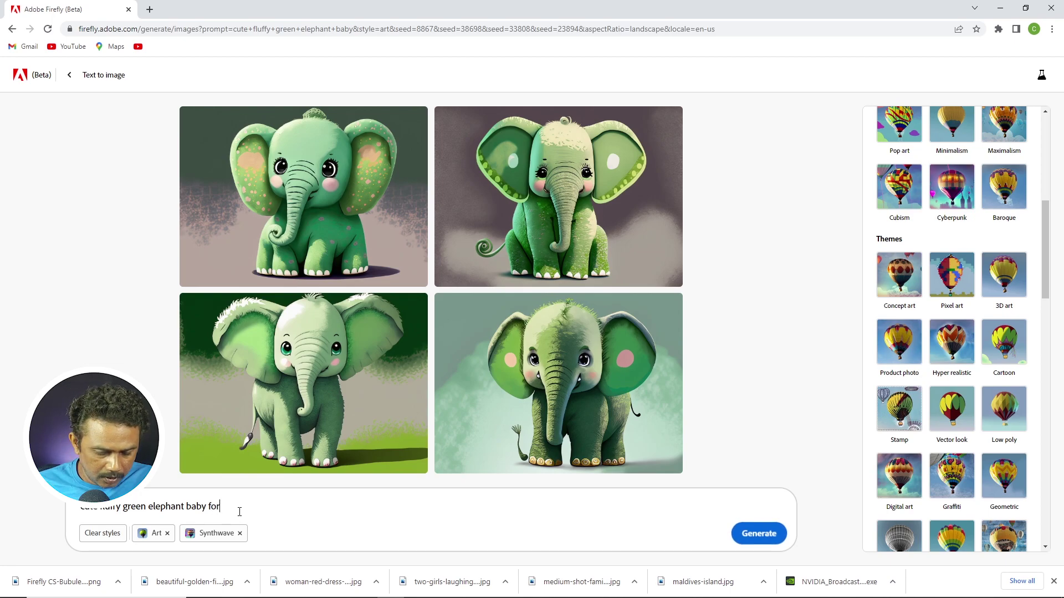
text(est)
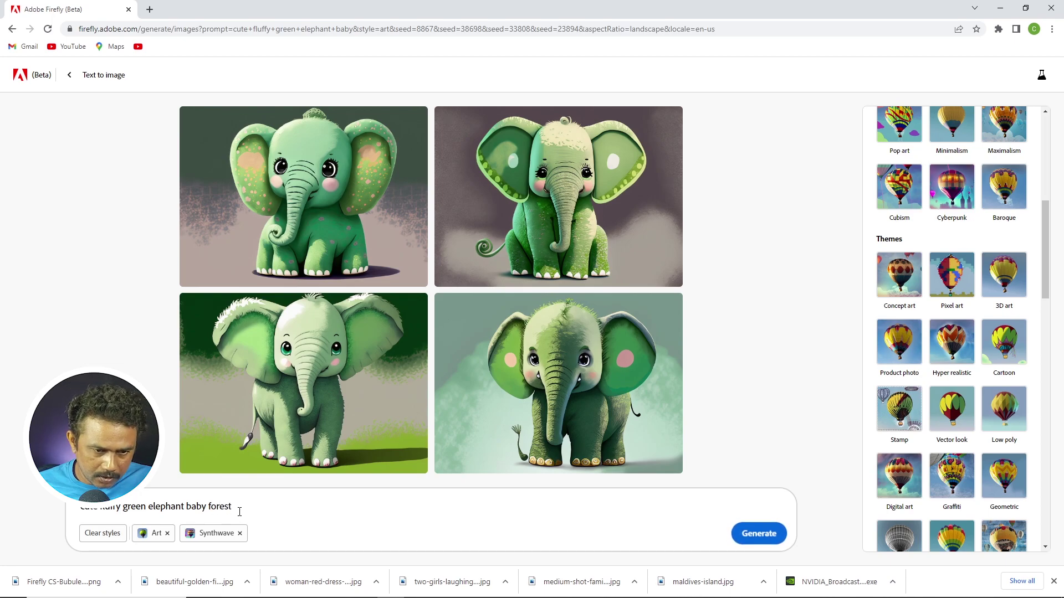
key(Return)
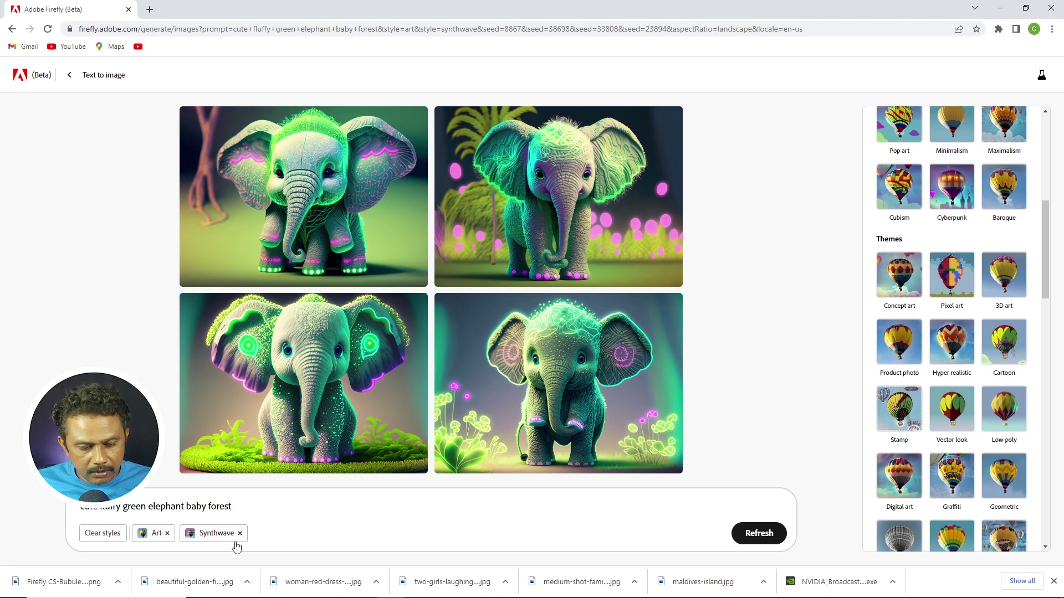
mouse_move(557, 383)
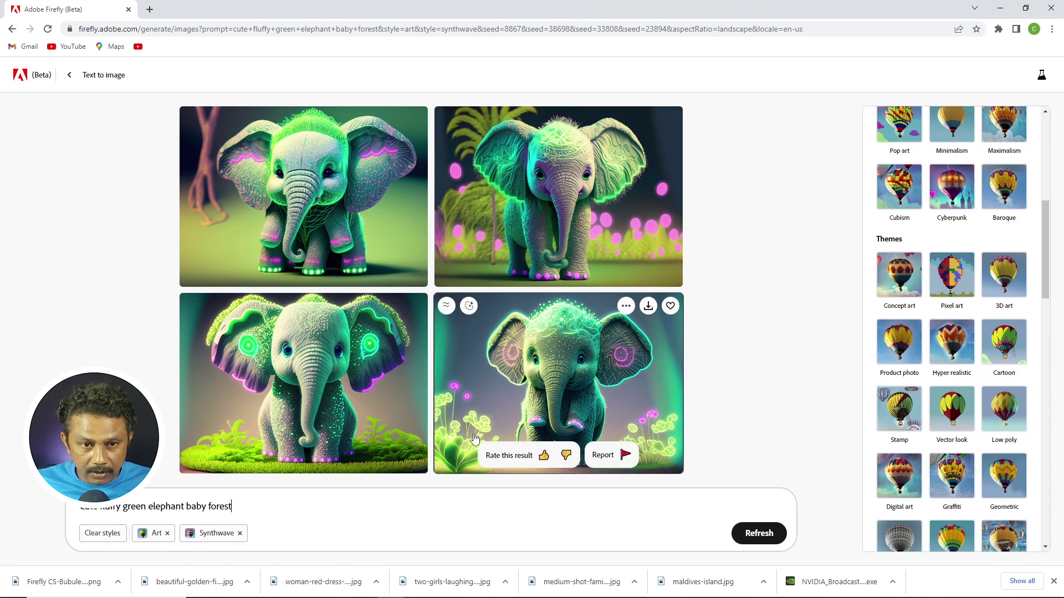
- Add the Neon effect style to the elephant images
scroll(935, 400, down, 1)
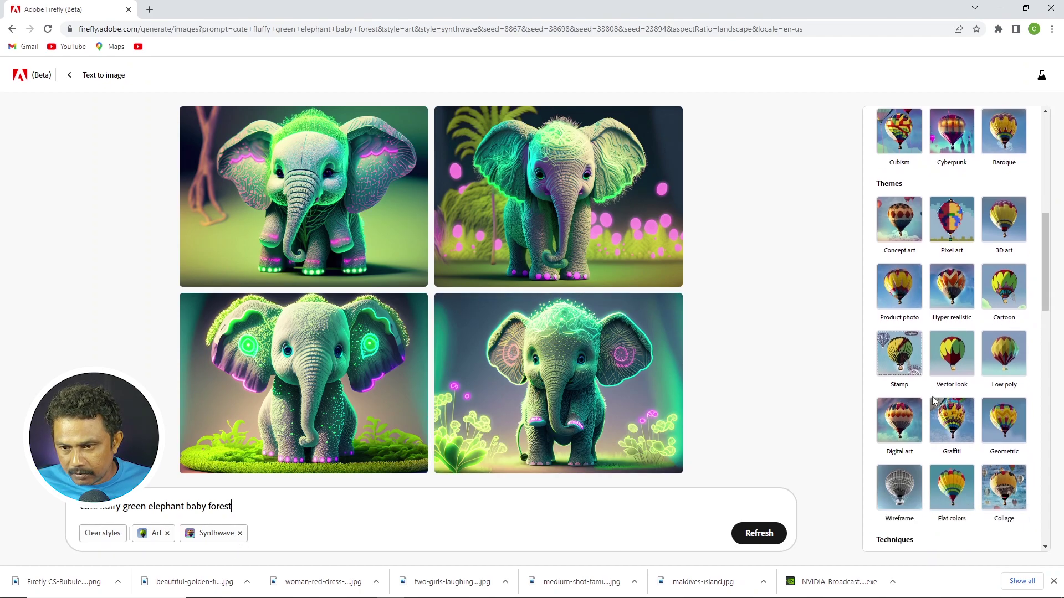
scroll(934, 400, down, 1)
scroll(936, 407, down, 1)
scroll(940, 425, down, 1)
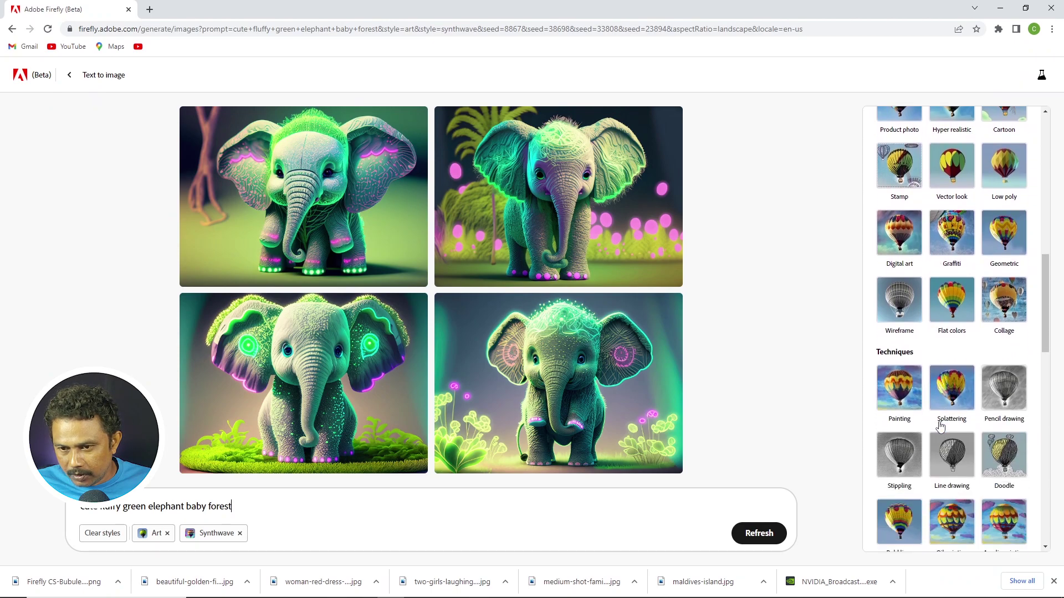
scroll(940, 425, down, 1)
scroll(942, 422, down, 1)
scroll(943, 415, down, 1)
scroll(947, 410, down, 3)
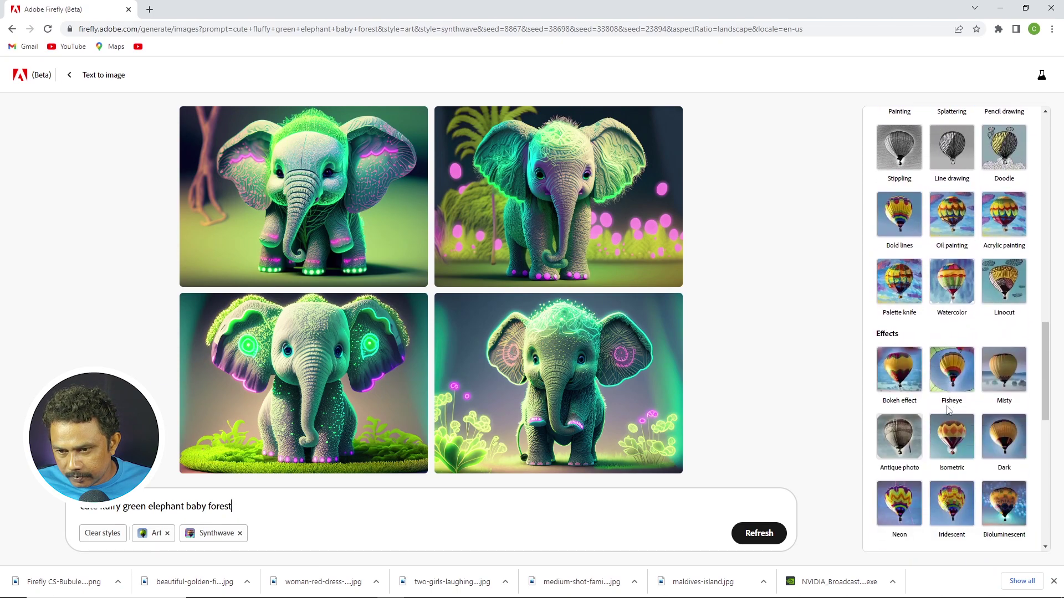
scroll(947, 412, down, 2)
scroll(948, 418, down, 2)
scroll(937, 418, up, 3)
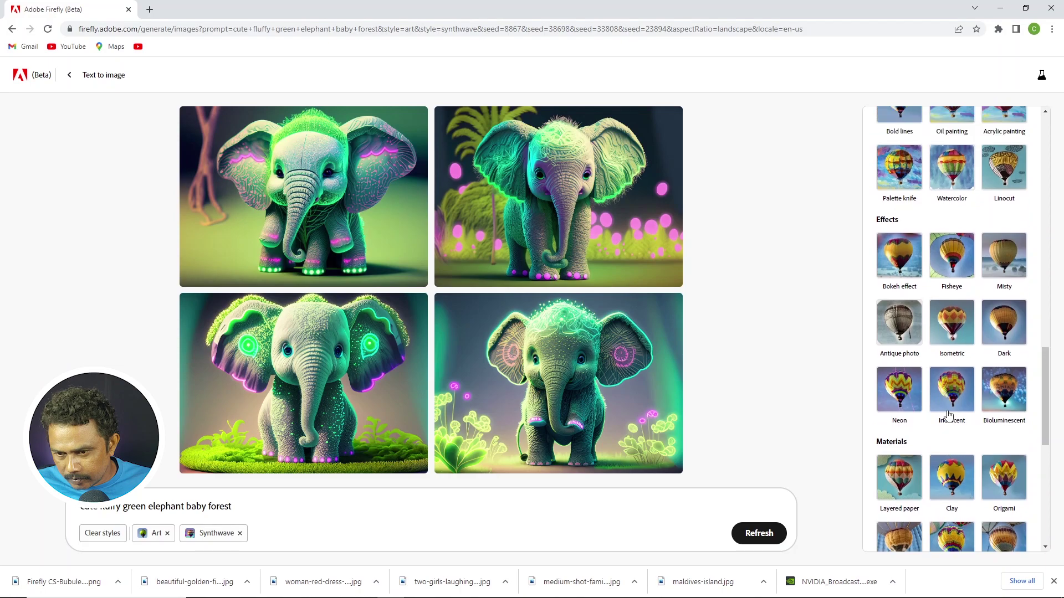
click(909, 408)
- Add the Beautiful and Divine concept styles
scroll(942, 440, down, 2)
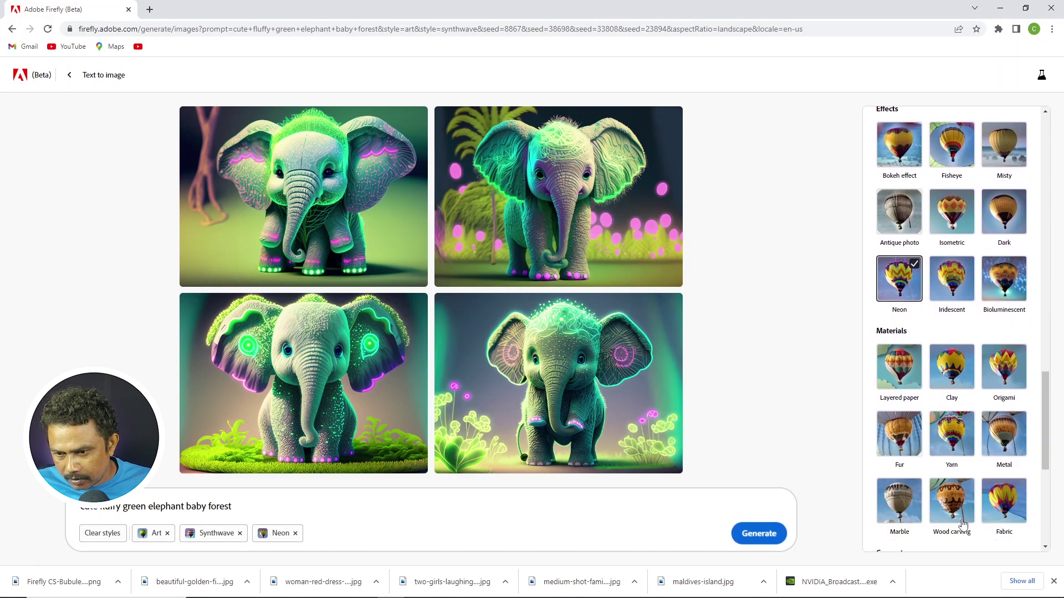
scroll(950, 522, down, 2)
scroll(950, 522, down, 4)
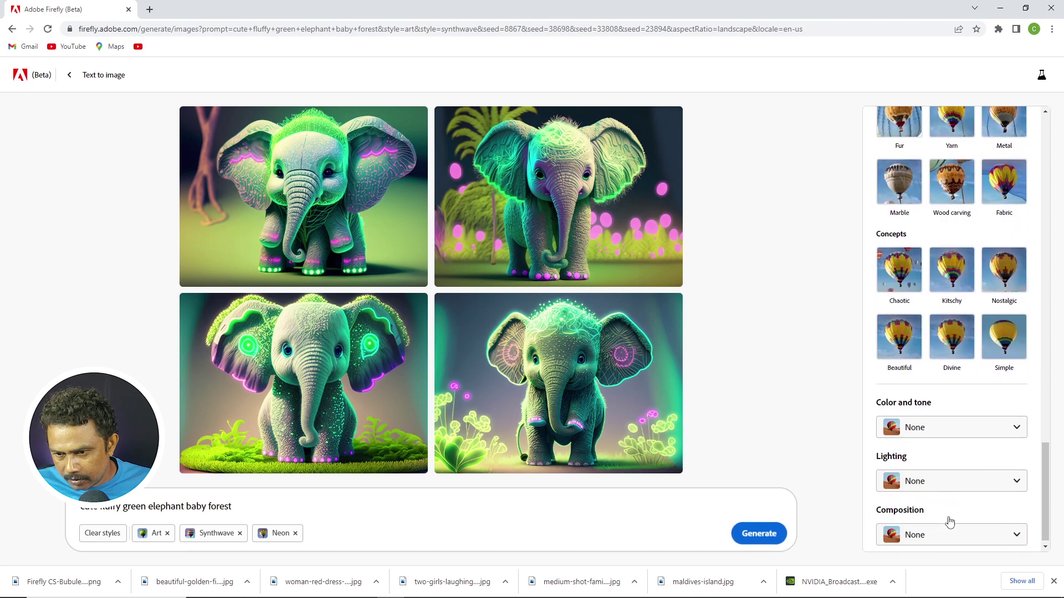
click(899, 331)
click(951, 332)
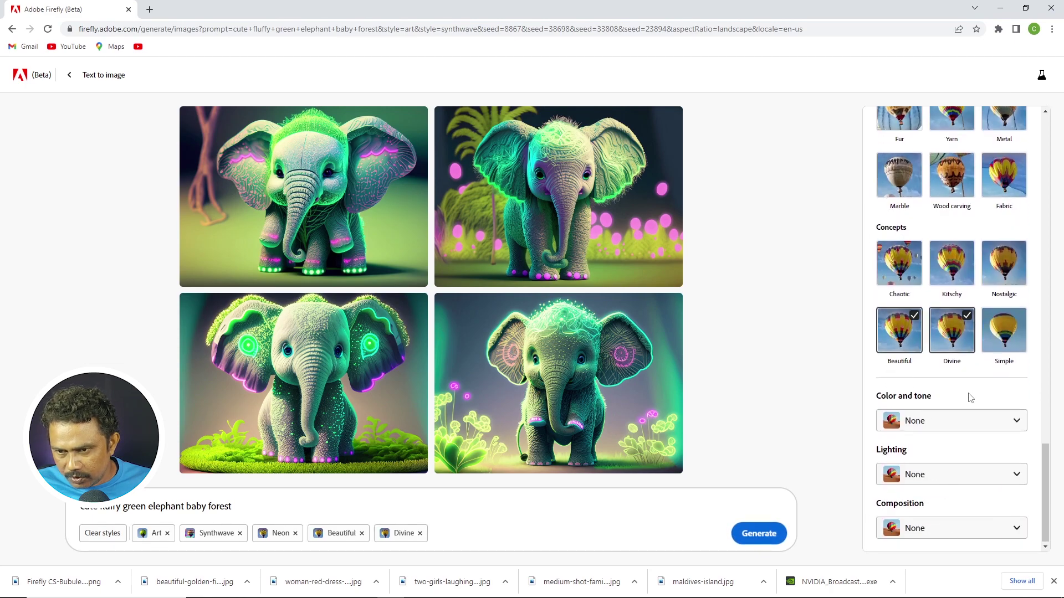
- Add the Bokeh effect style and generate new baby elephant images
scroll(975, 410, up, 1)
scroll(990, 428, up, 1)
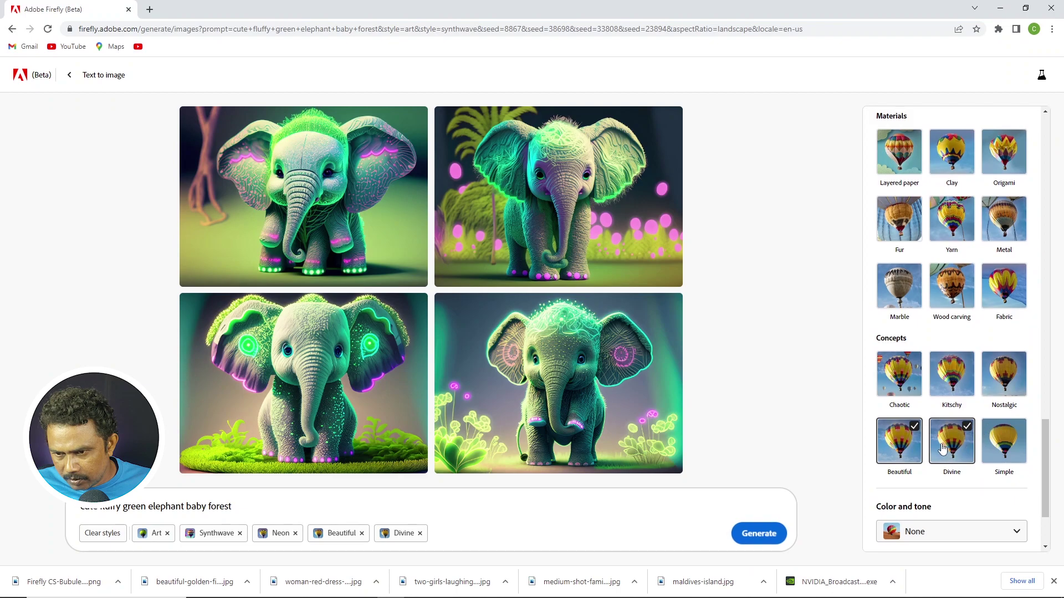
scroll(943, 448, up, 1)
scroll(942, 447, up, 1)
scroll(942, 447, up, 1)
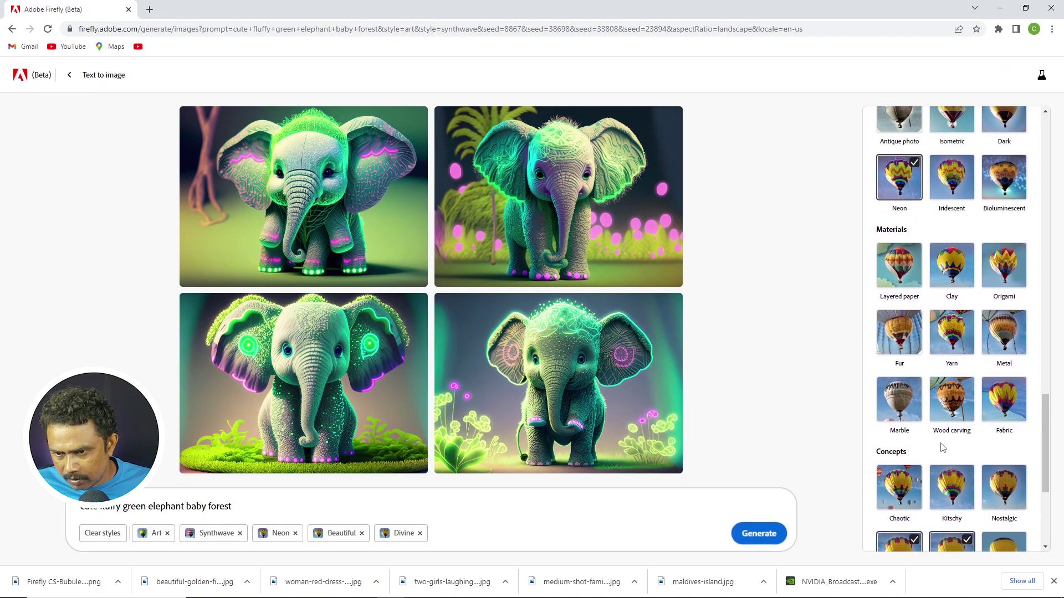
scroll(942, 448, up, 1)
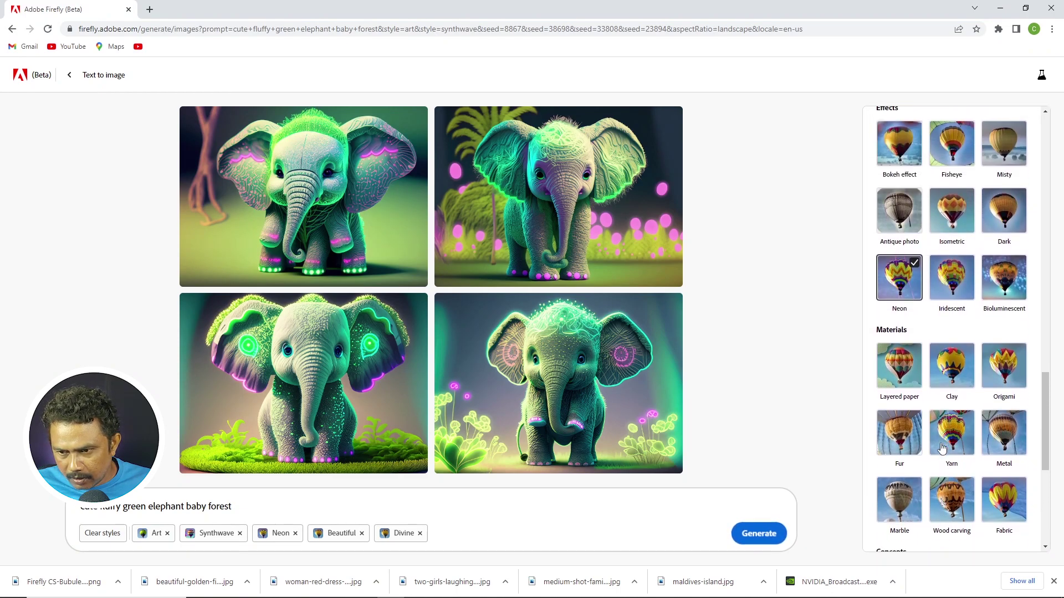
scroll(942, 448, down, 2)
scroll(941, 448, up, 4)
scroll(943, 448, up, 1)
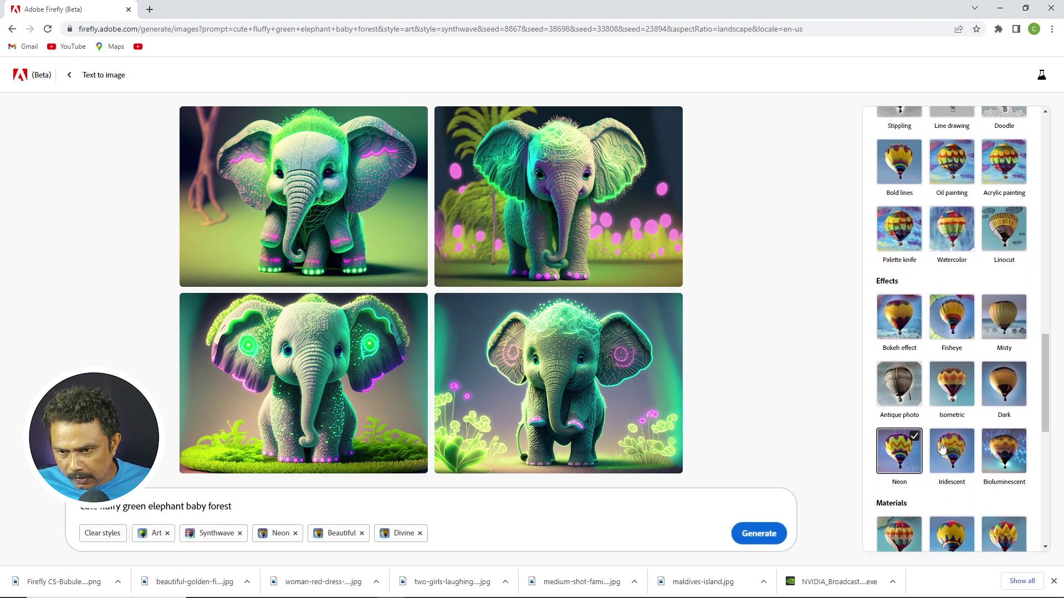
click(893, 318)
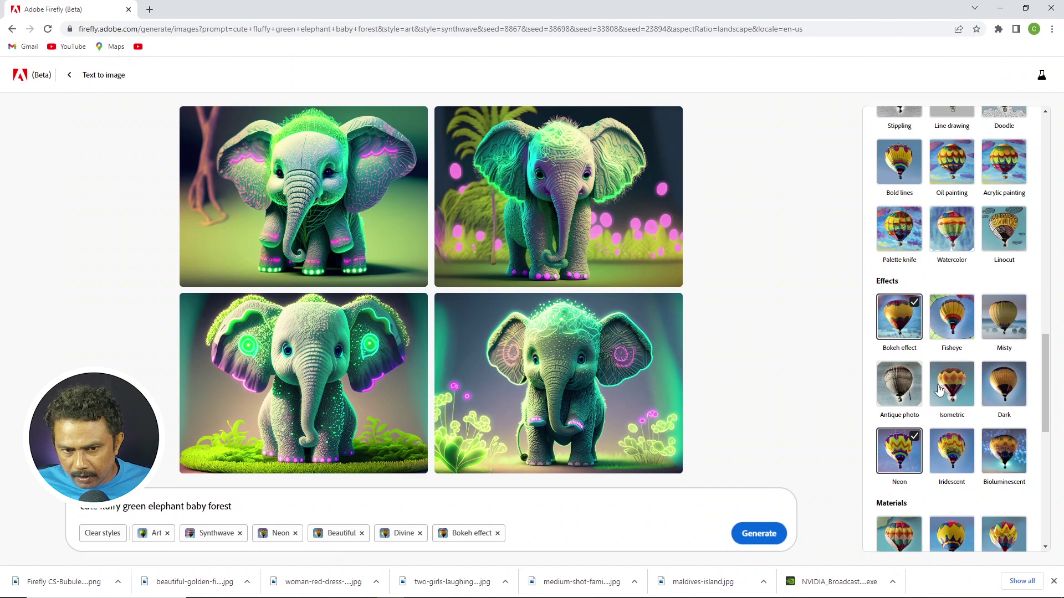
click(774, 540)
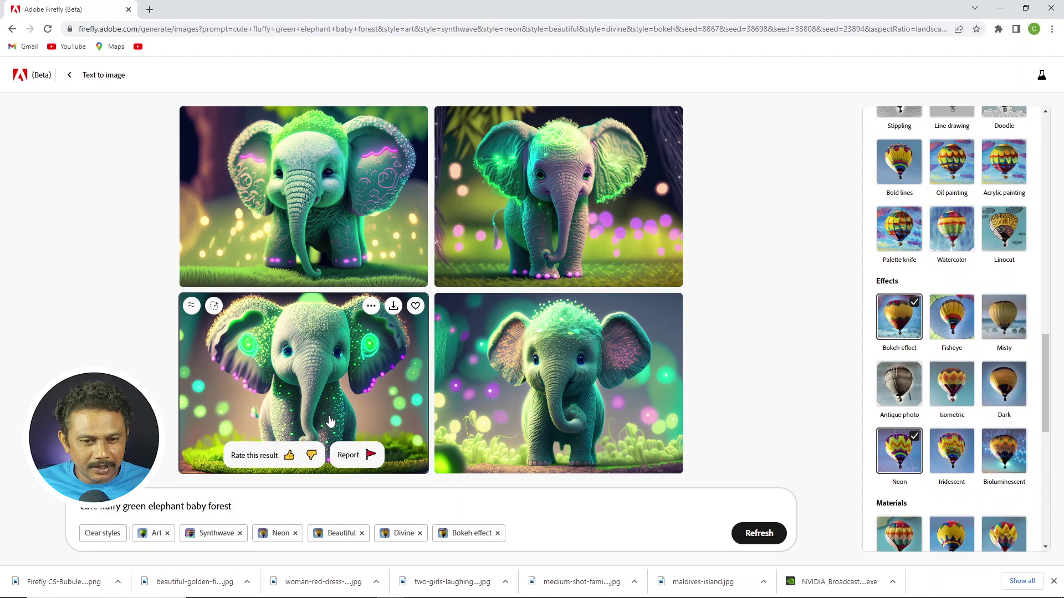
mouse_move(304, 196)
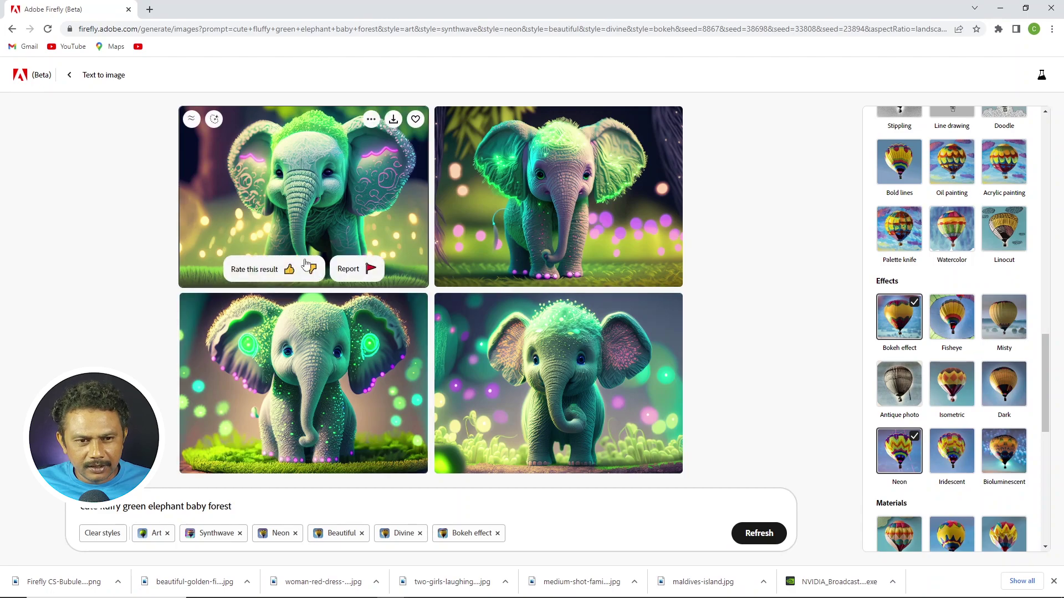
- Give the first elephant image a thumbs-down and download it
click(310, 267)
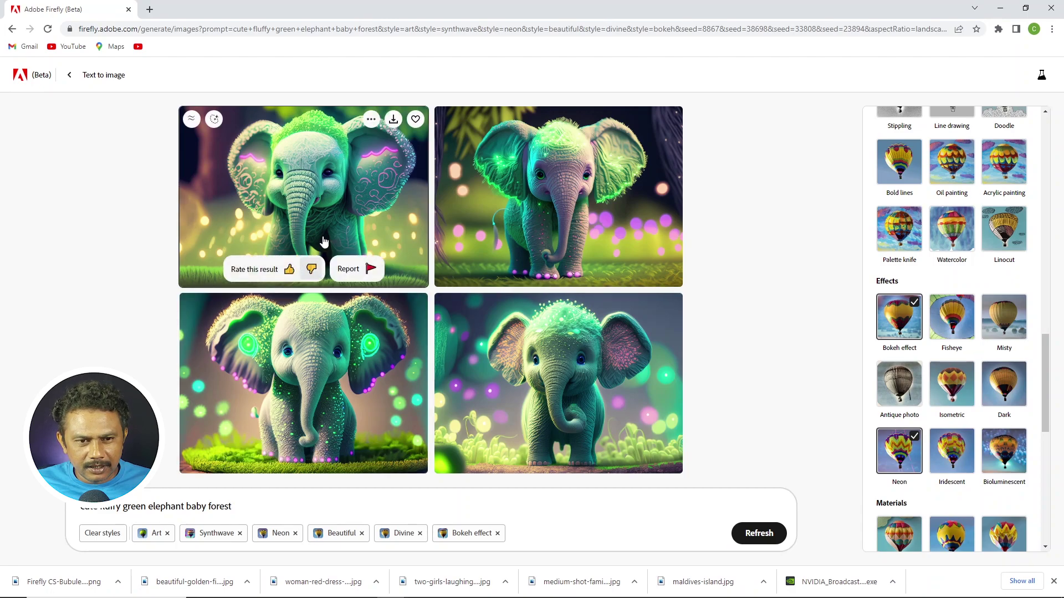
click(393, 120)
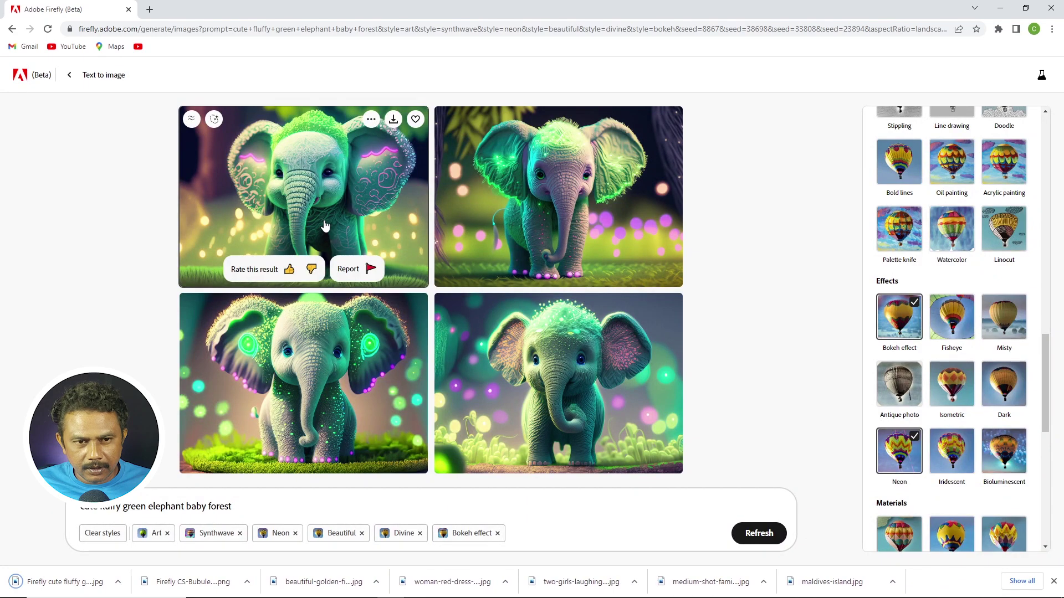
- Open the elephant images full-size and download the second elephant image
click(325, 225)
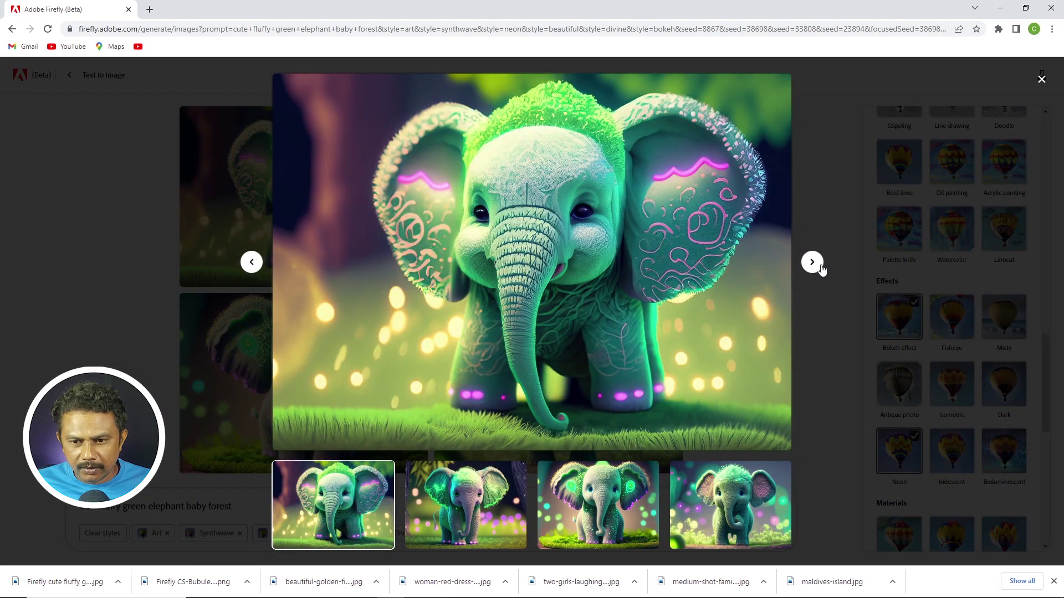
click(812, 262)
click(821, 268)
click(821, 267)
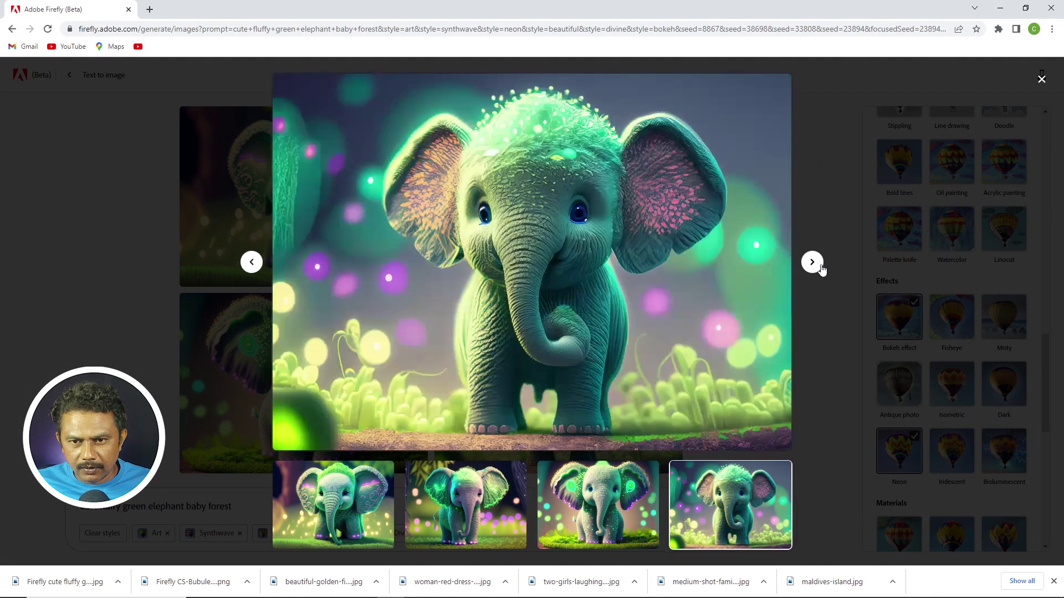
click(821, 268)
click(821, 268)
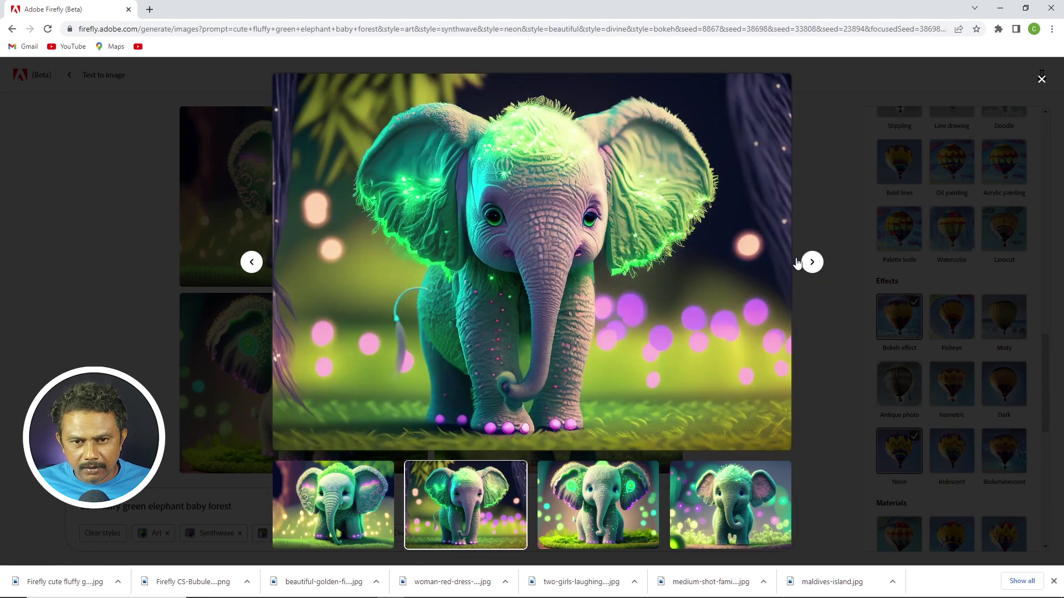
mouse_move(544, 275)
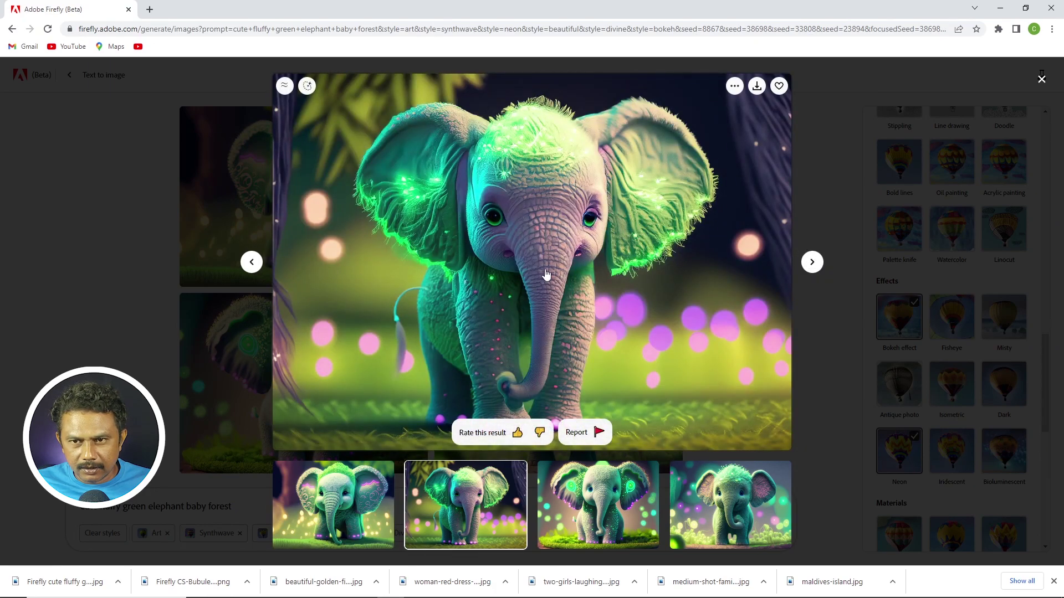
click(757, 86)
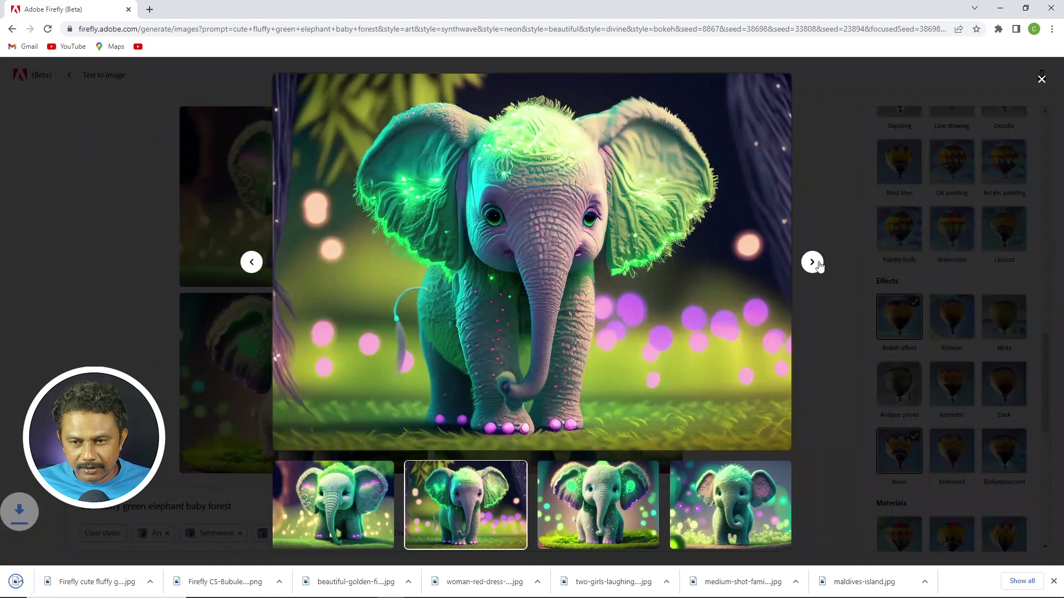
- Download the fourth elephant image, then close the viewer to return to the grid
click(812, 262)
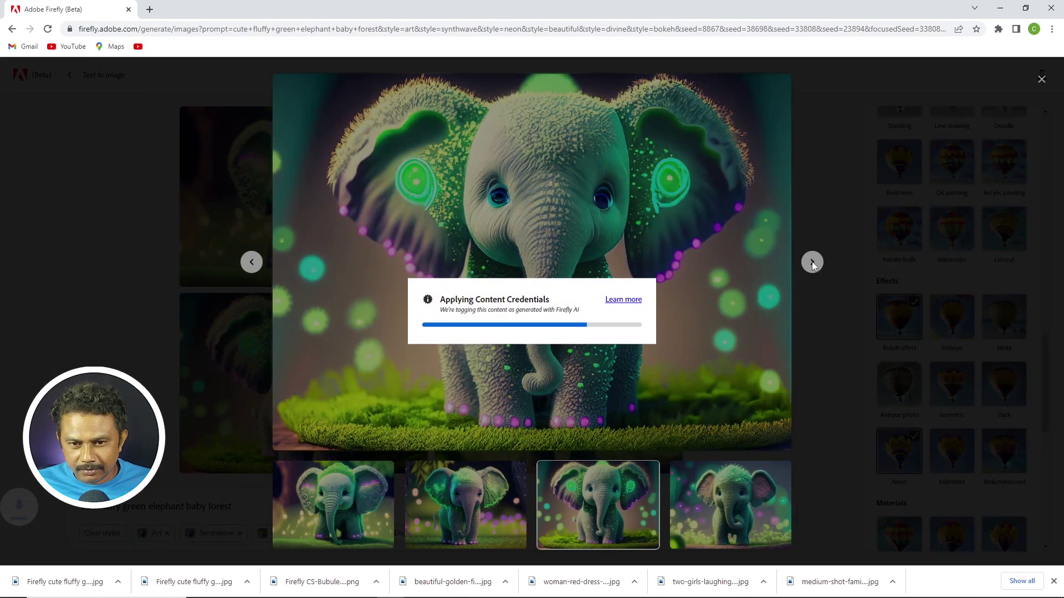
click(812, 262)
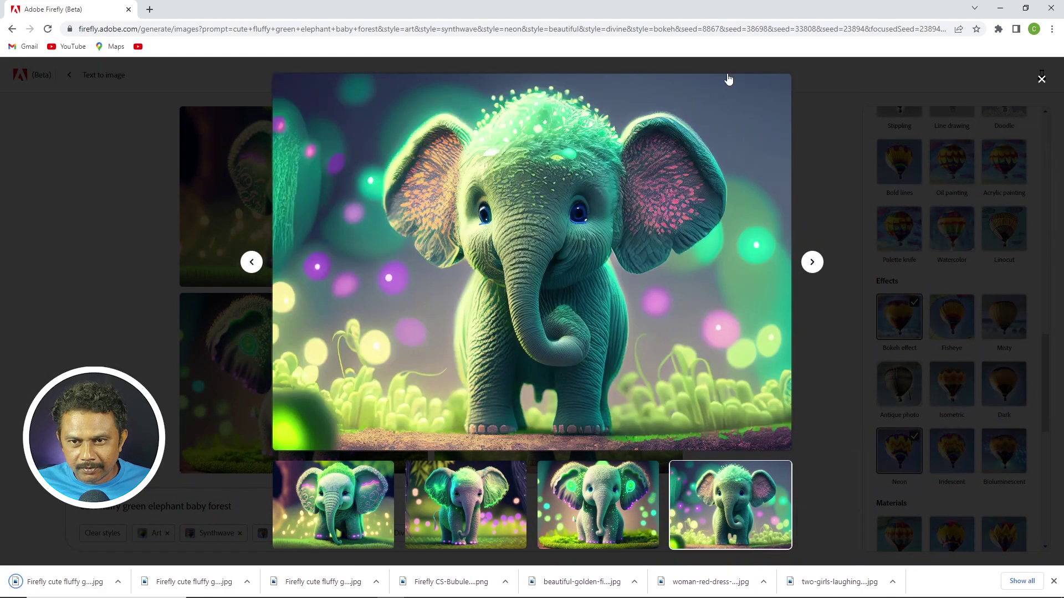
click(758, 86)
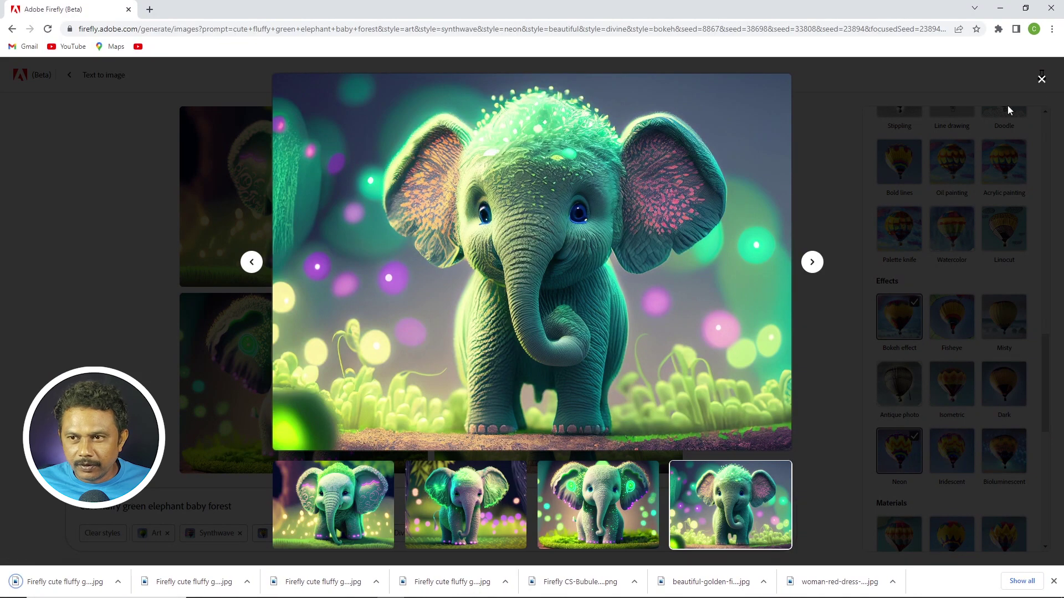
click(1042, 78)
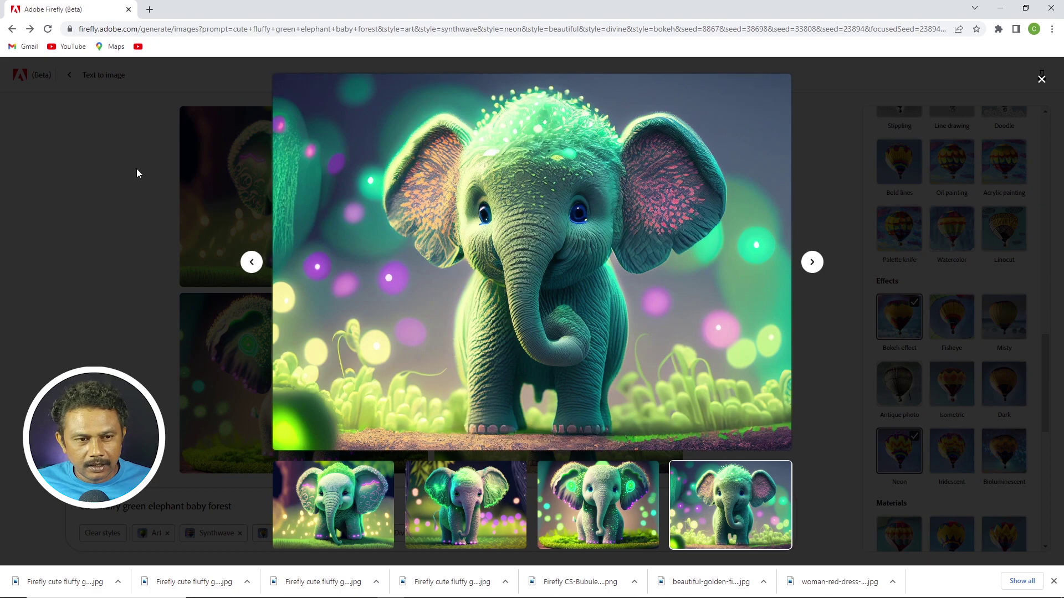
click(118, 189)
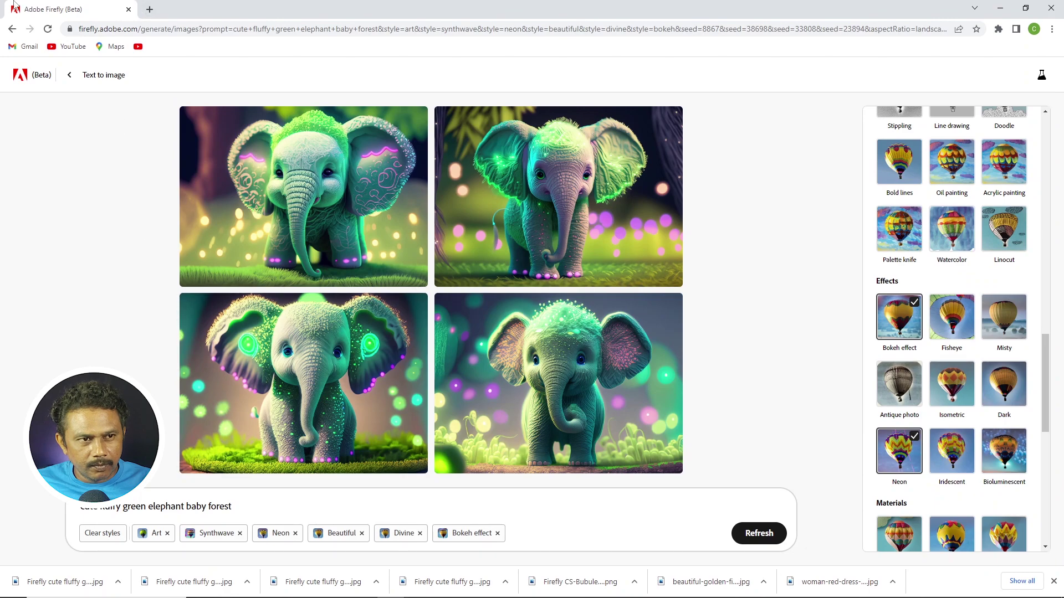
- Go back through history to the Firefly home page, then forward to a blank Text to image page
click(12, 29)
click(12, 29)
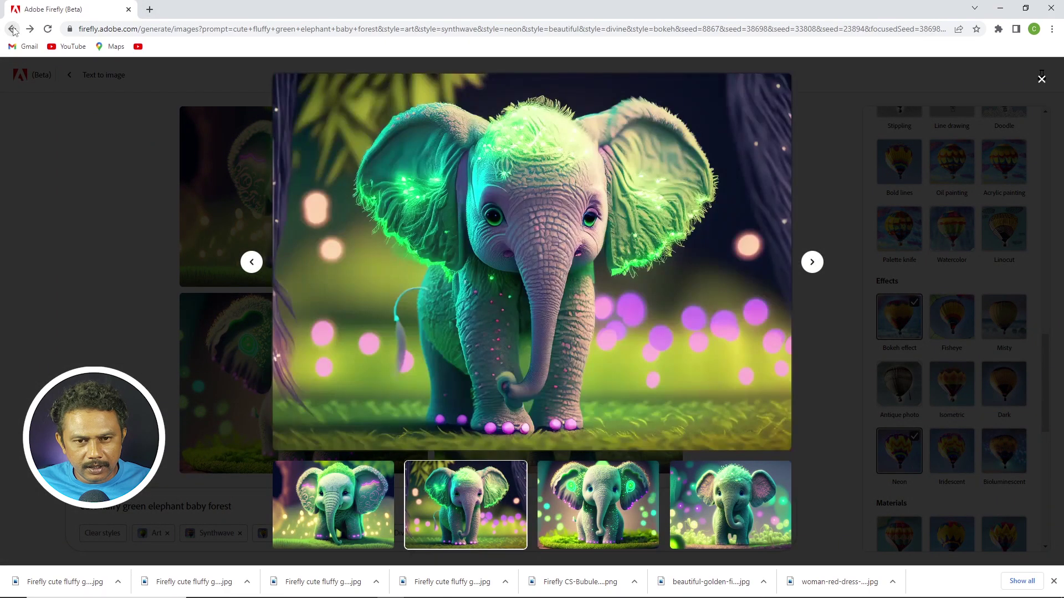
click(12, 29)
click(12, 29)
click(13, 29)
click(12, 28)
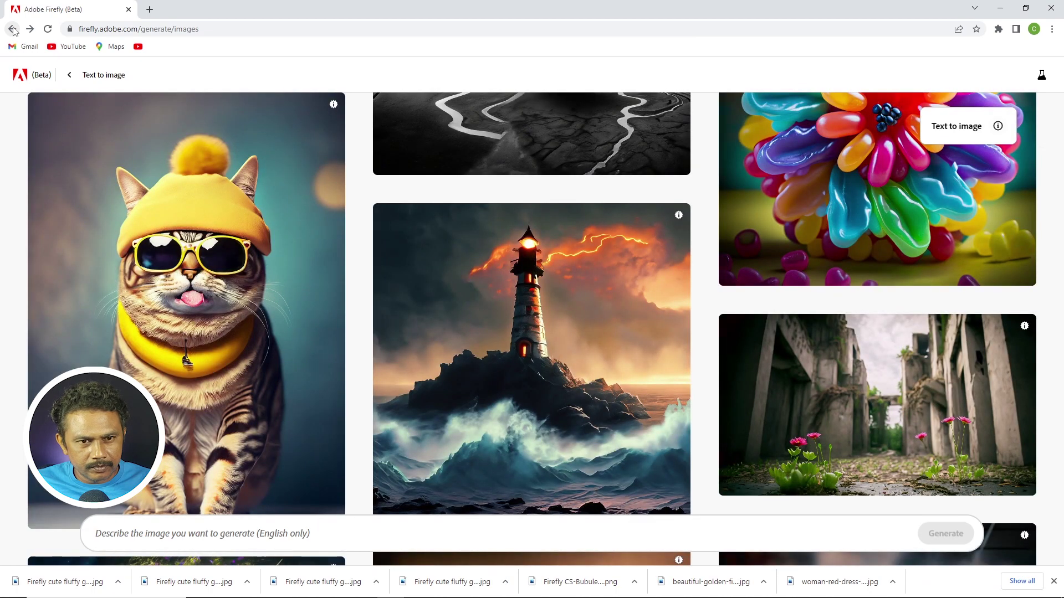
click(12, 29)
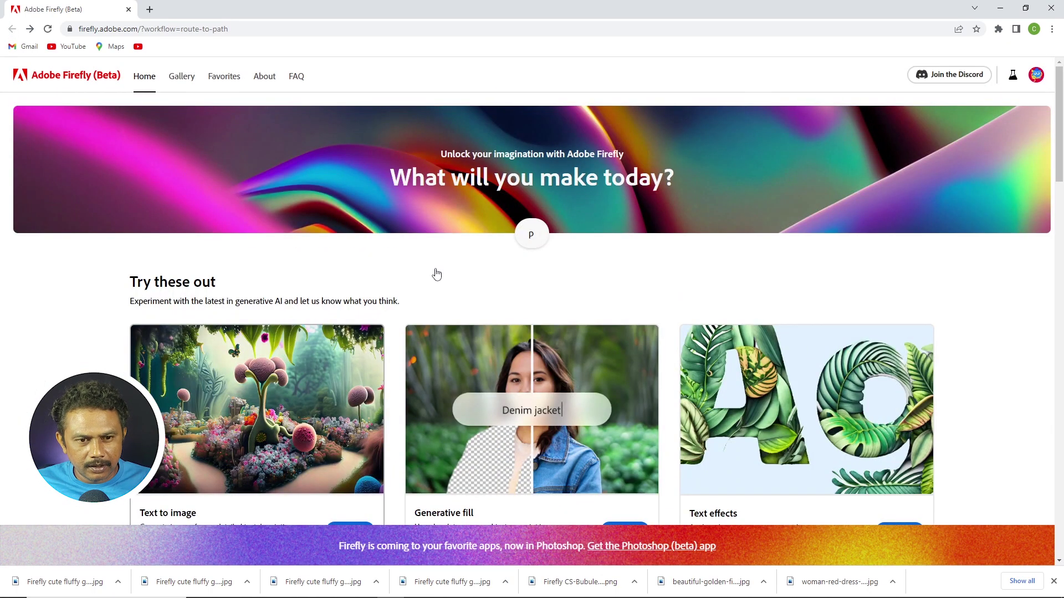
key(alt+Right)
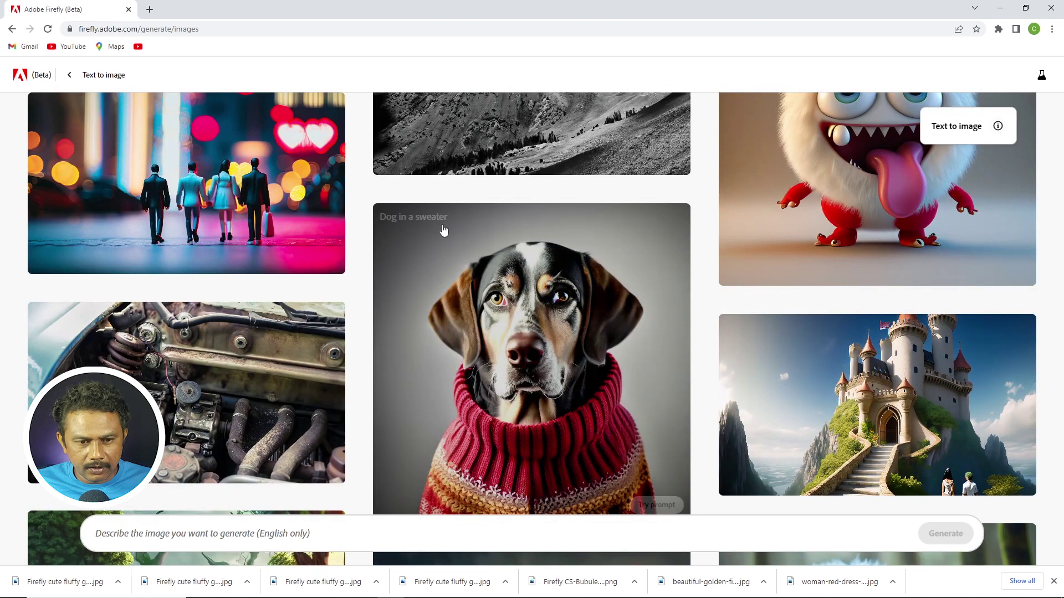
- Generate Art images from the prompt 'robotic mouse realistic'
scroll(443, 230, up, 6)
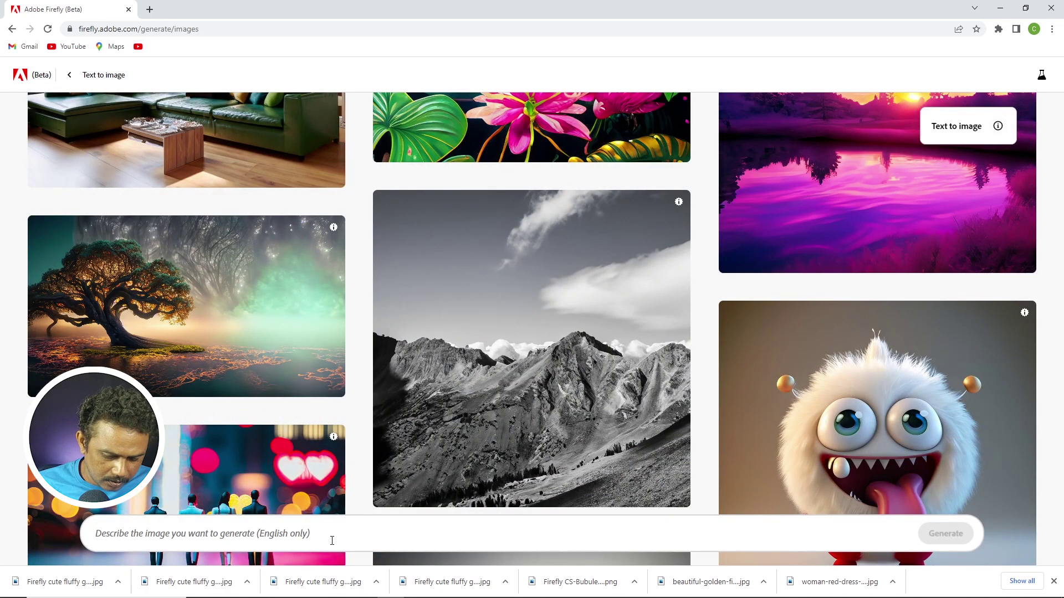
text(mouse)
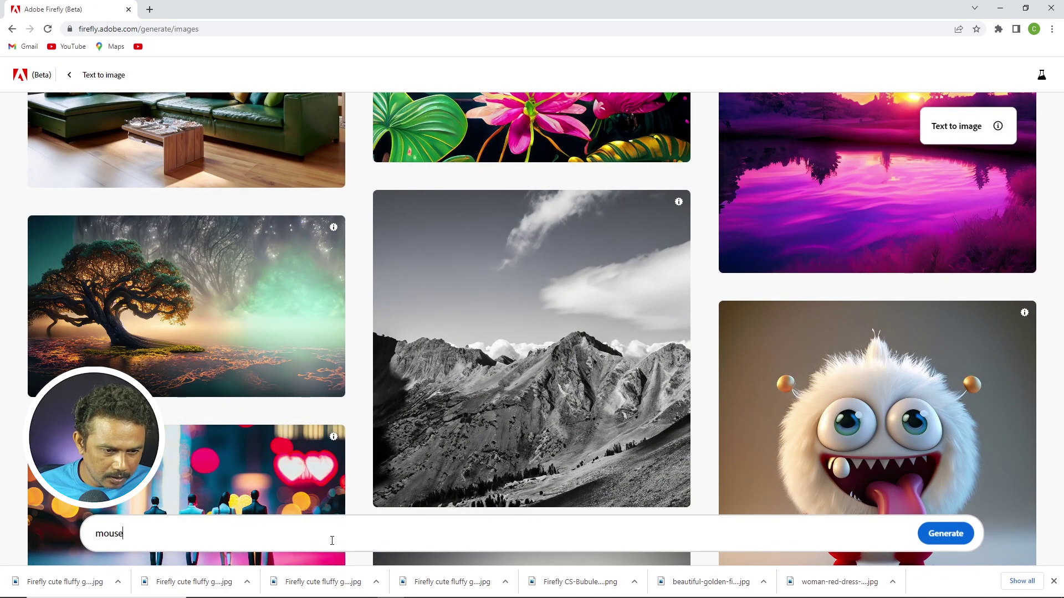
key(Home)
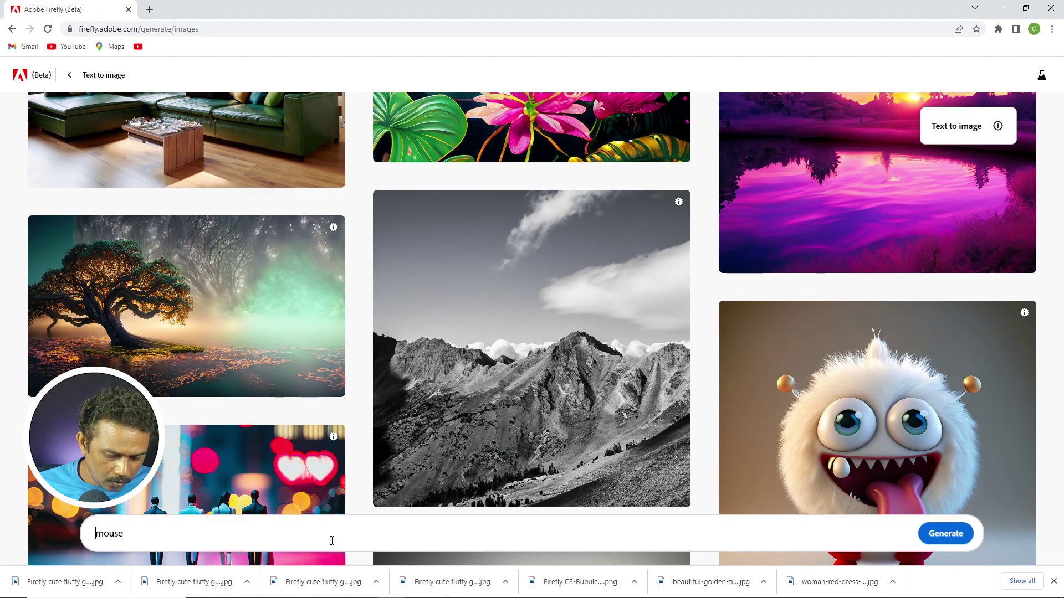
text(Bo)
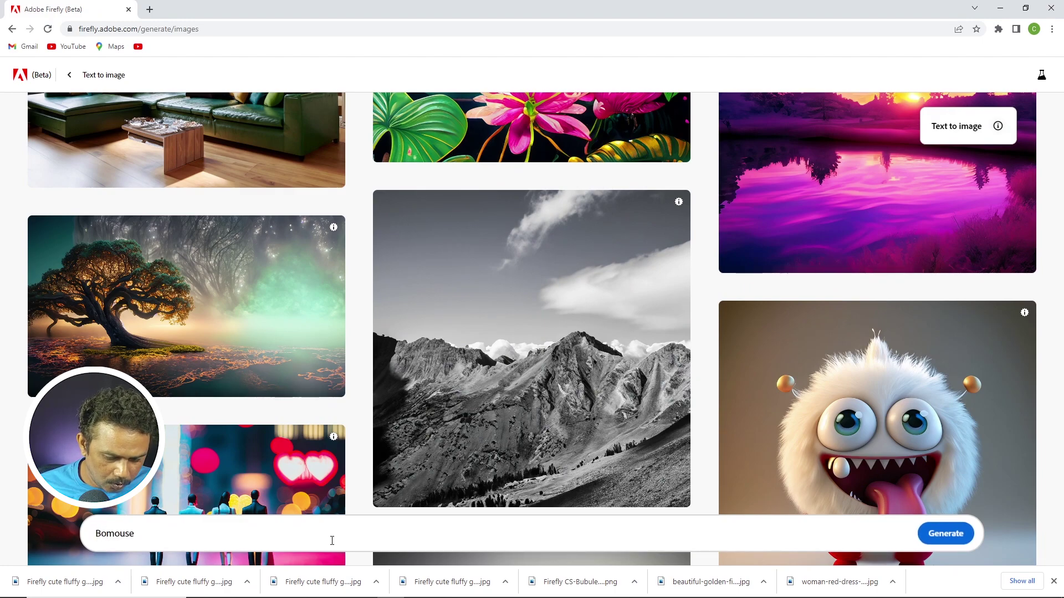
key(BackSpace)
key(BackSpace)
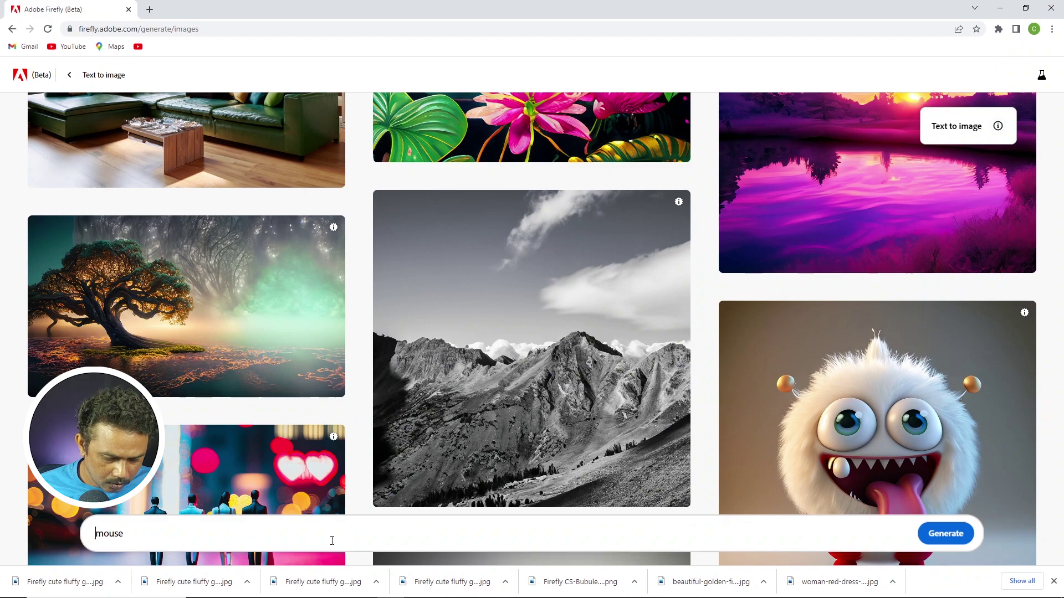
text(robo)
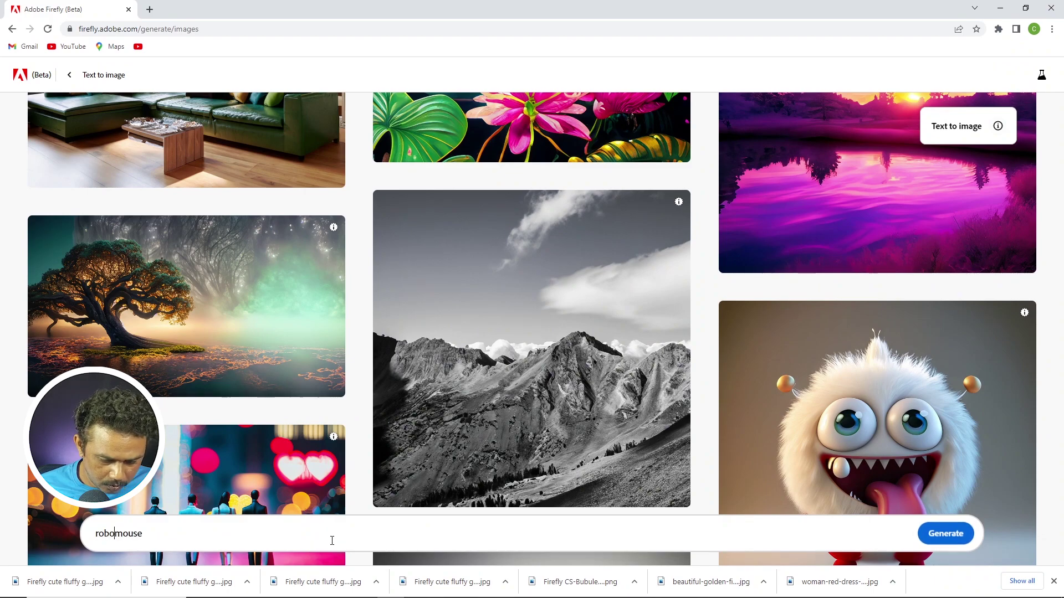
text(tic mouse)
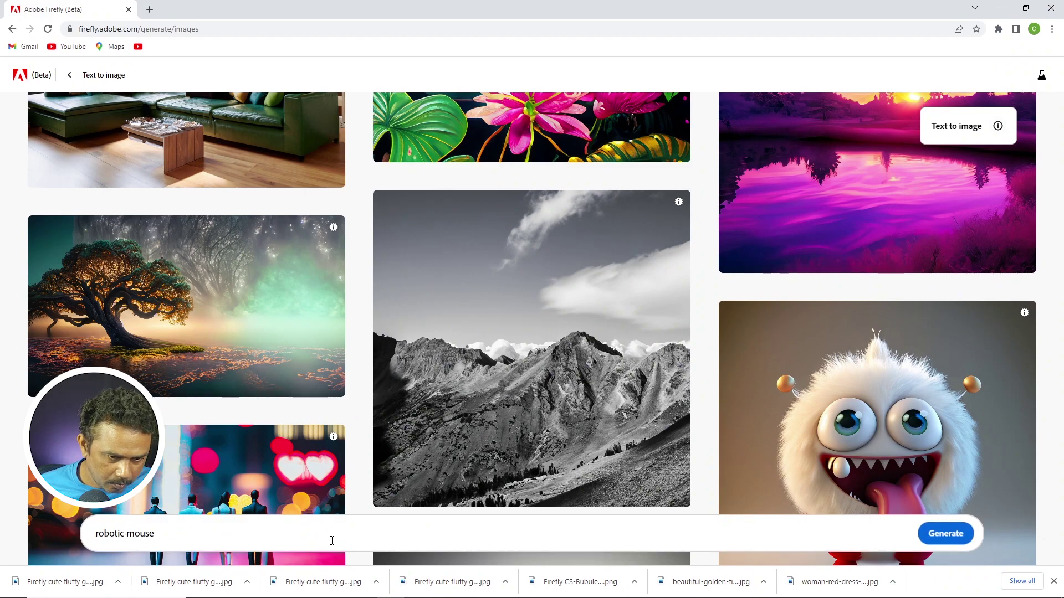
text( real)
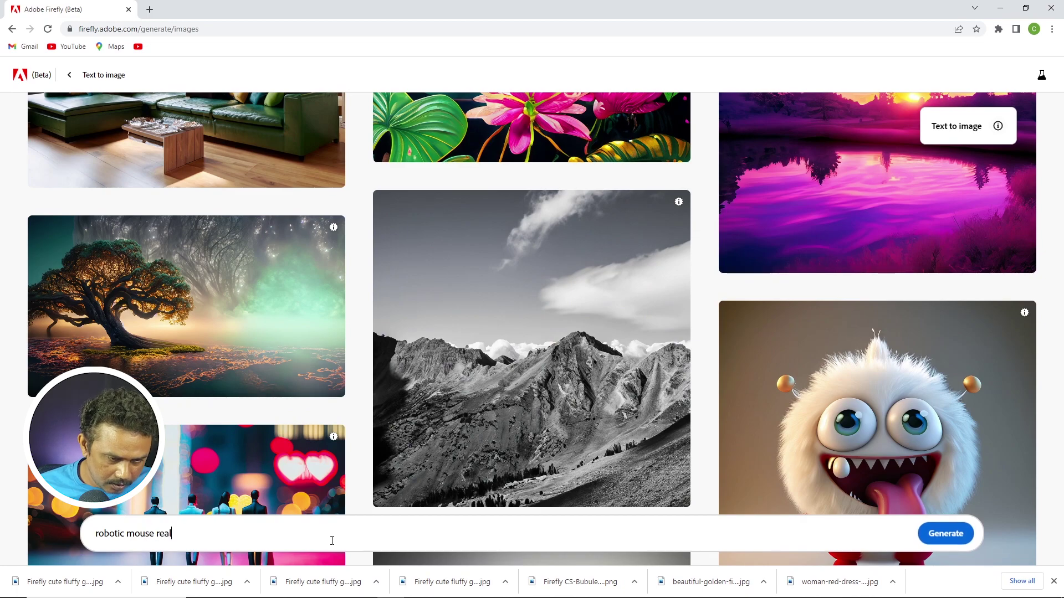
text(istic)
key(Return)
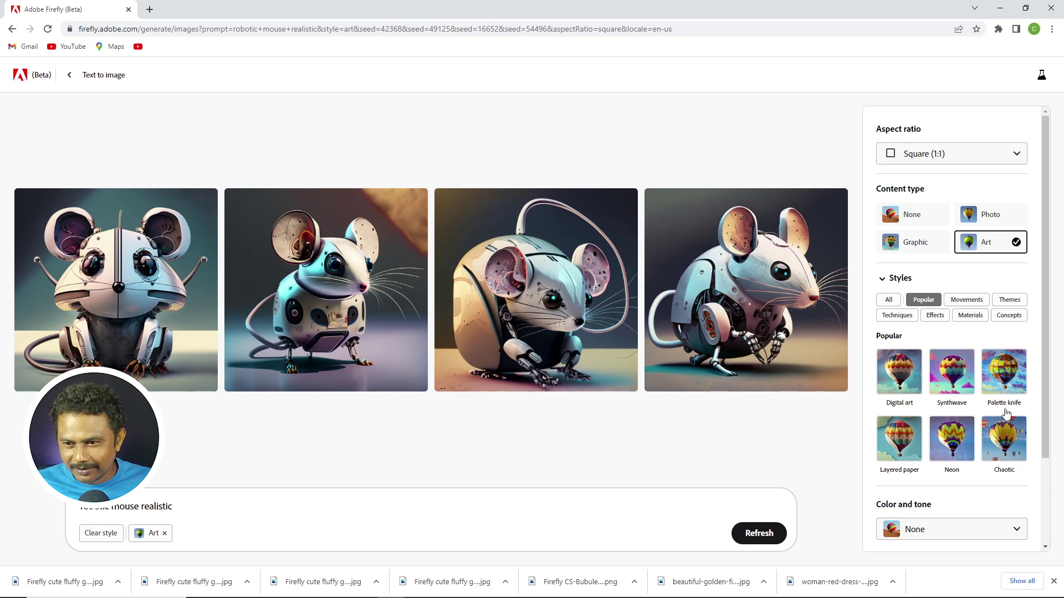
- Add the Synthwave style and show all style categories, leaving Palette knife unapplied
click(952, 374)
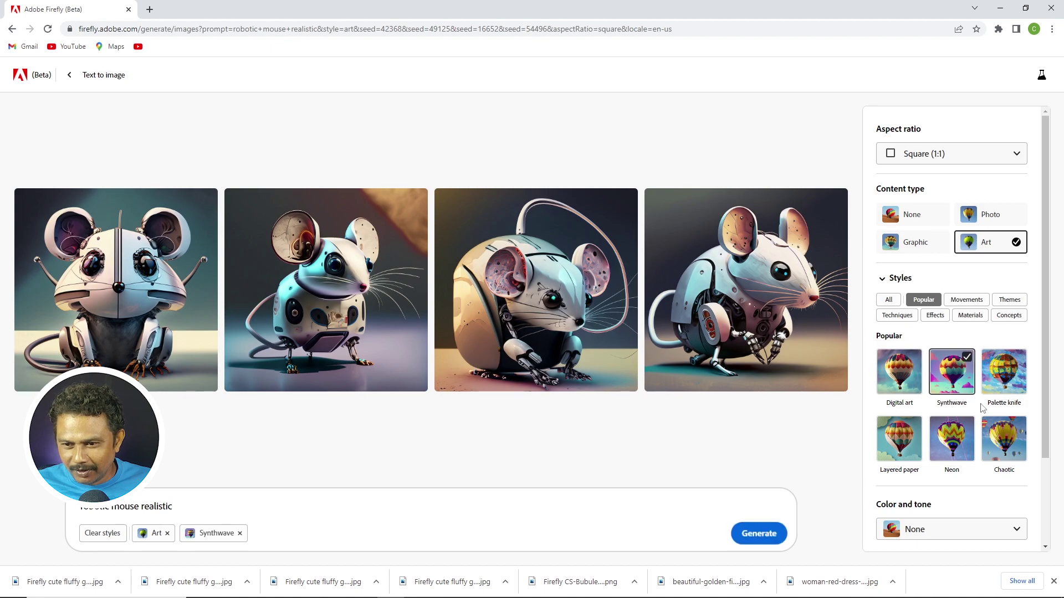
scroll(981, 408, down, 2)
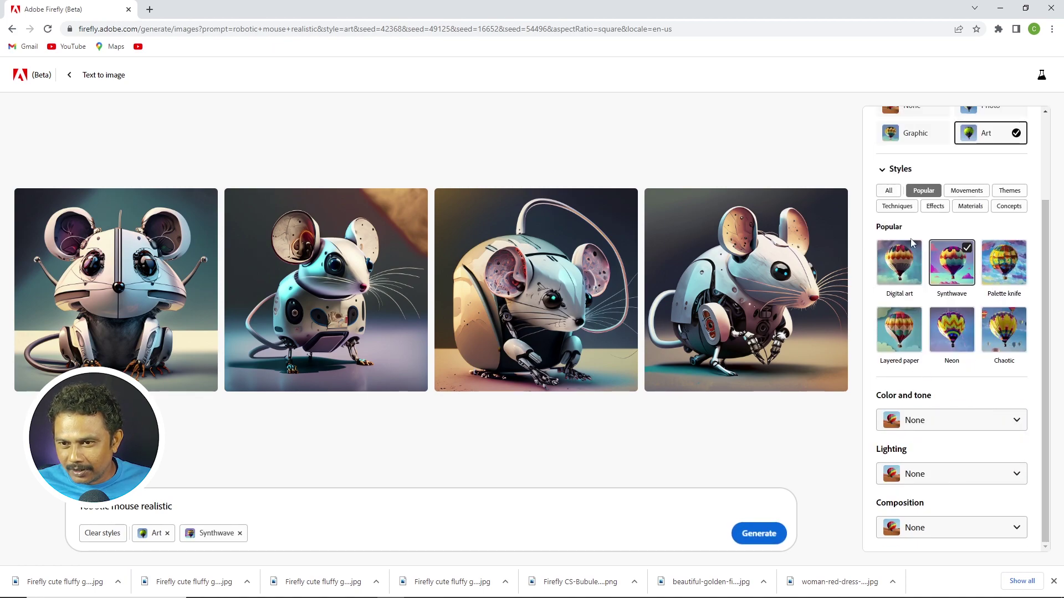
click(889, 192)
scroll(994, 298, down, 6)
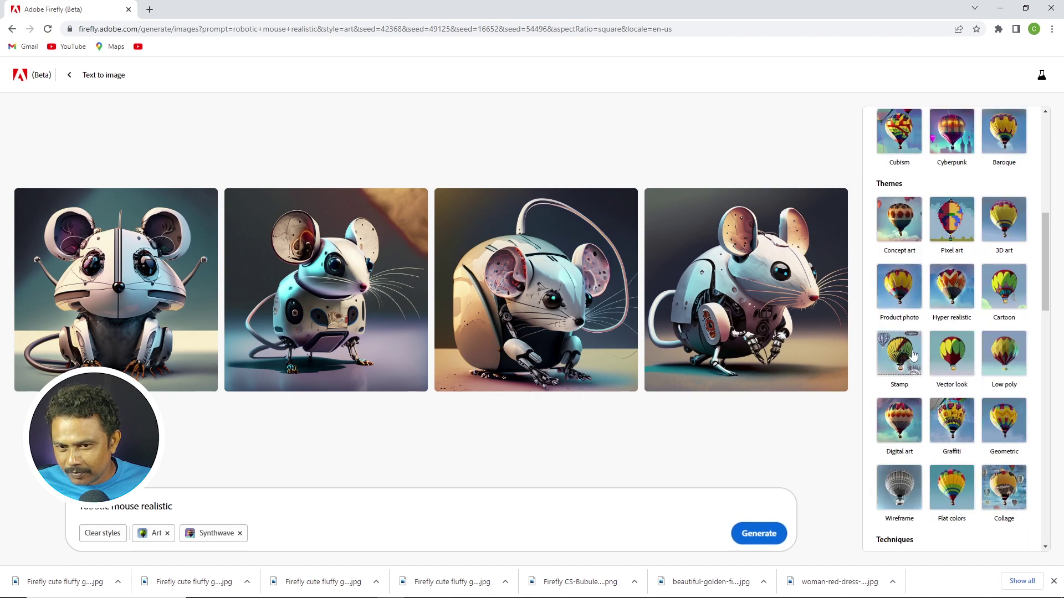
scroll(942, 377, up, 1)
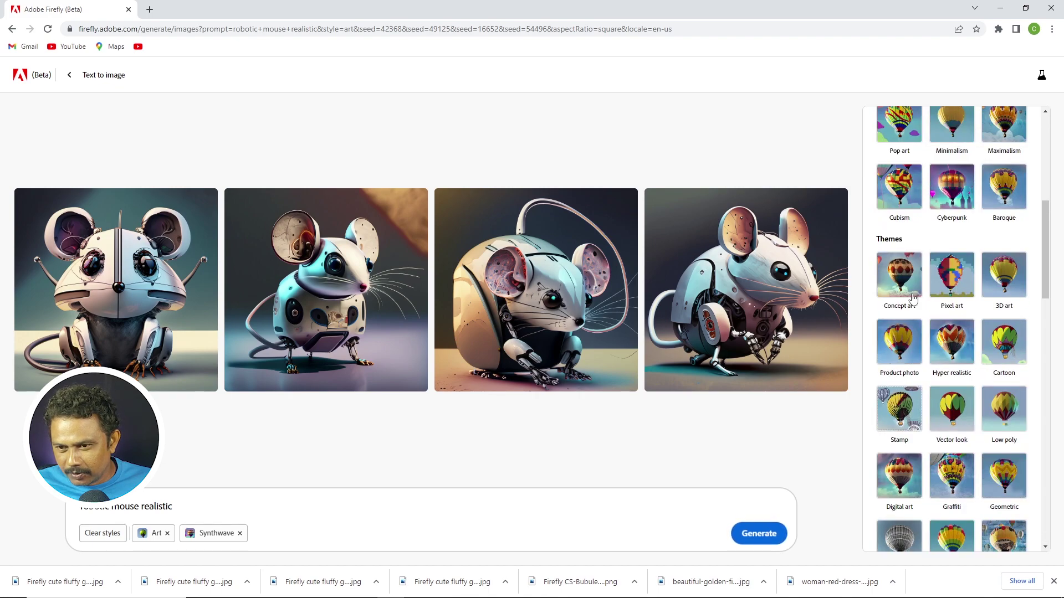
scroll(887, 370, down, 1)
scroll(903, 354, down, 2)
scroll(919, 438, down, 2)
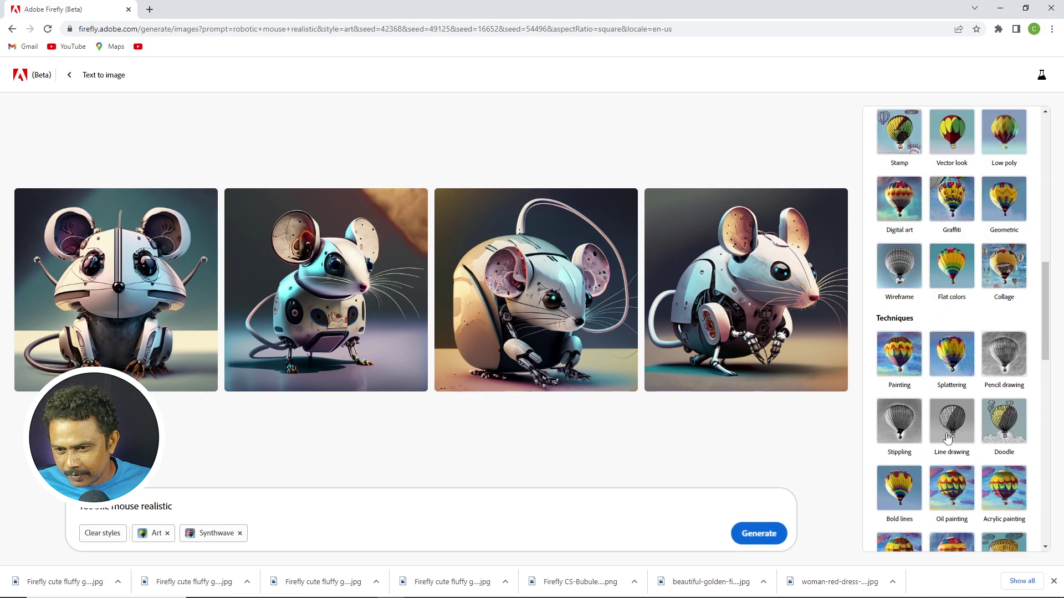
scroll(921, 333, down, 5)
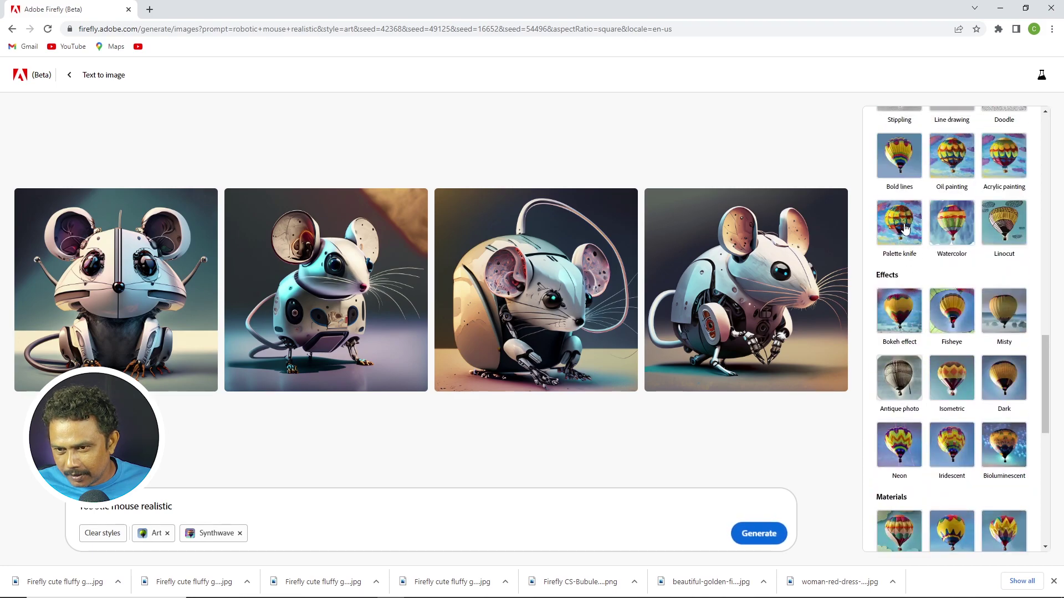
click(905, 228)
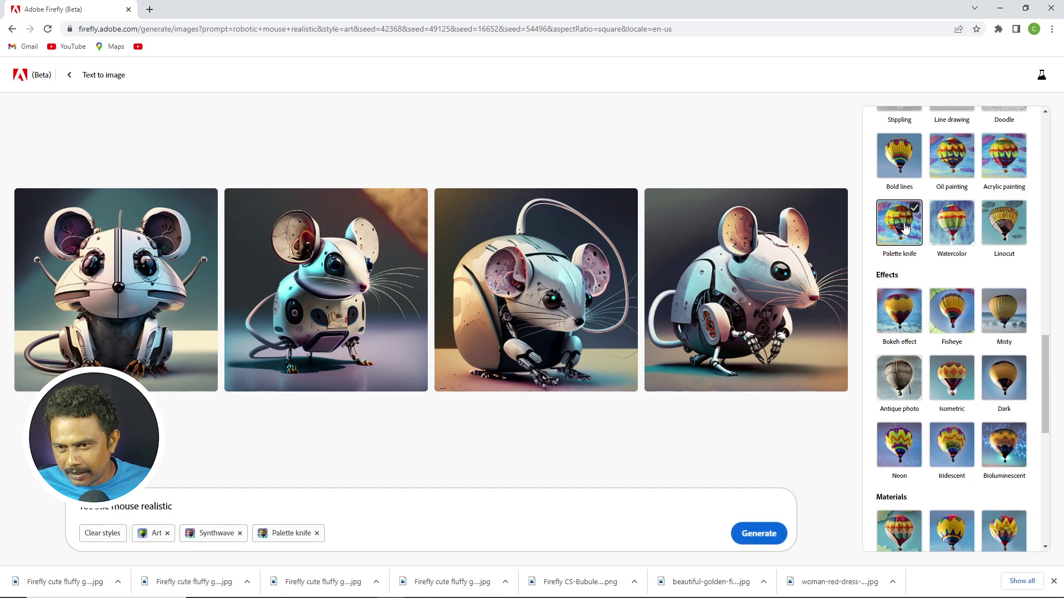
click(905, 228)
- Add the Beautiful and Divine concept styles
scroll(942, 434, down, 2)
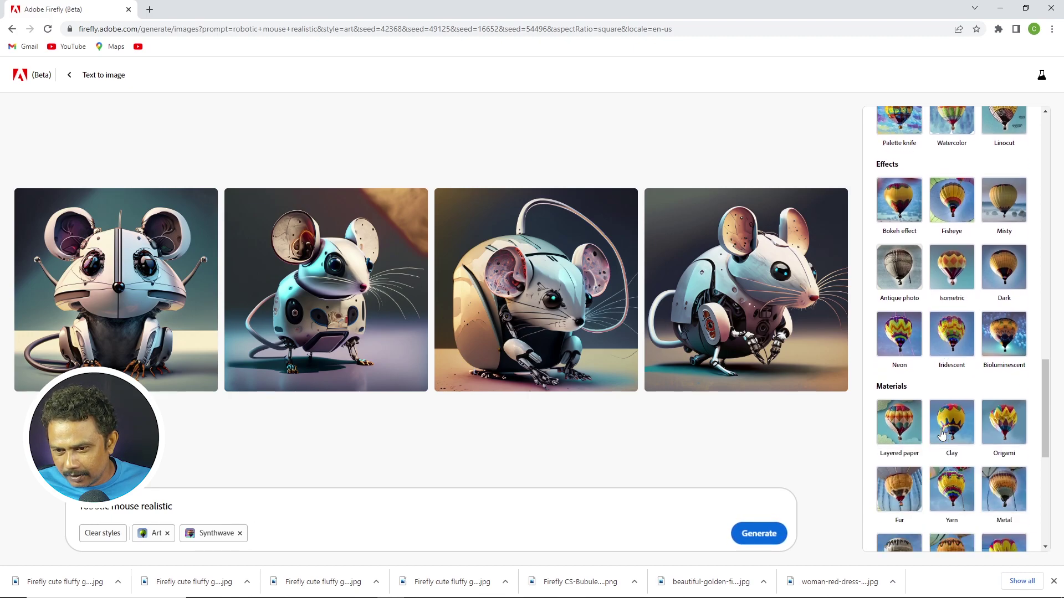
scroll(942, 434, down, 3)
scroll(936, 438, down, 2)
scroll(925, 443, down, 1)
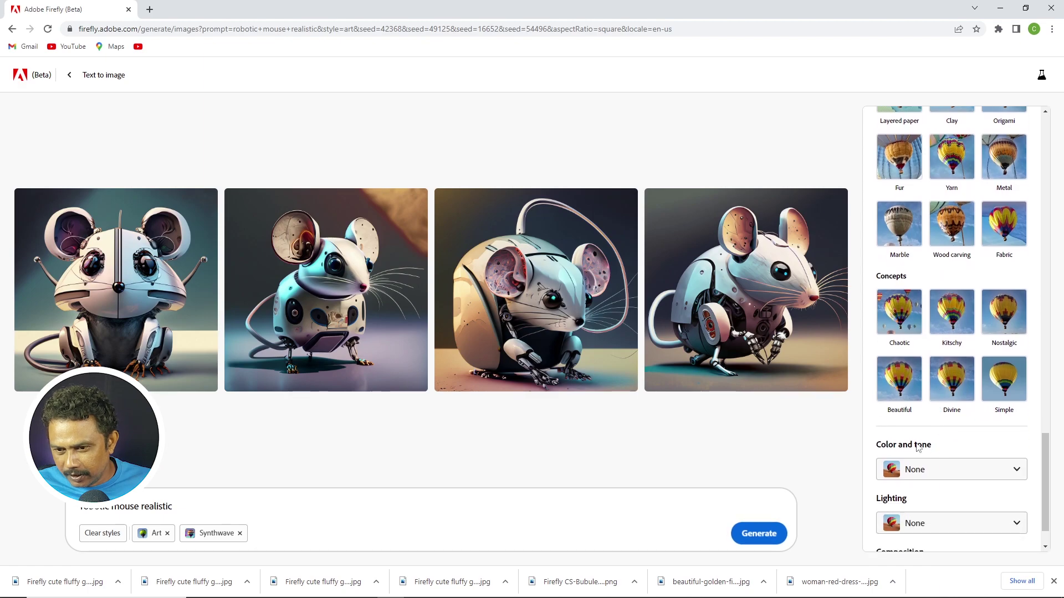
click(898, 382)
click(951, 382)
scroll(952, 388, up, 1)
scroll(954, 393, up, 1)
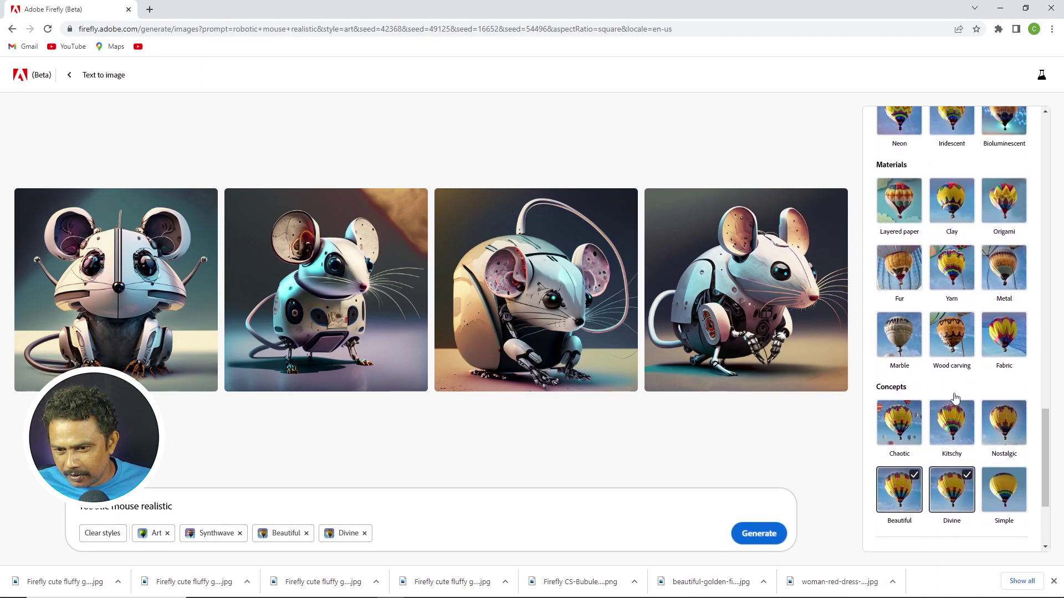
scroll(954, 397, up, 1)
scroll(953, 399, up, 2)
scroll(948, 415, up, 2)
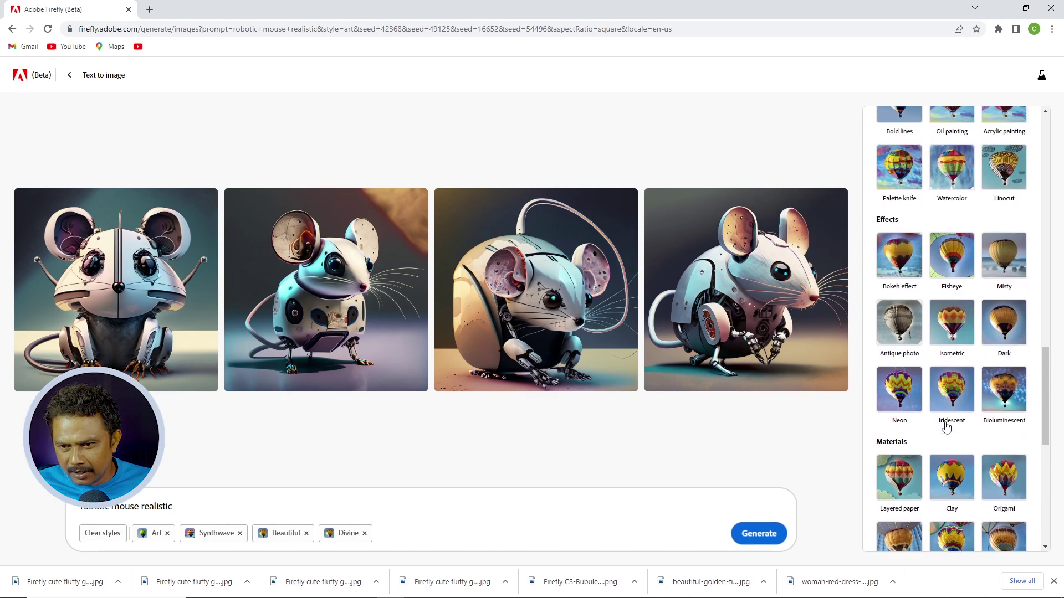
scroll(946, 427, up, 1)
scroll(946, 427, up, 1)
- Add the Bokeh effect and Fisheye effect styles
click(901, 368)
click(951, 368)
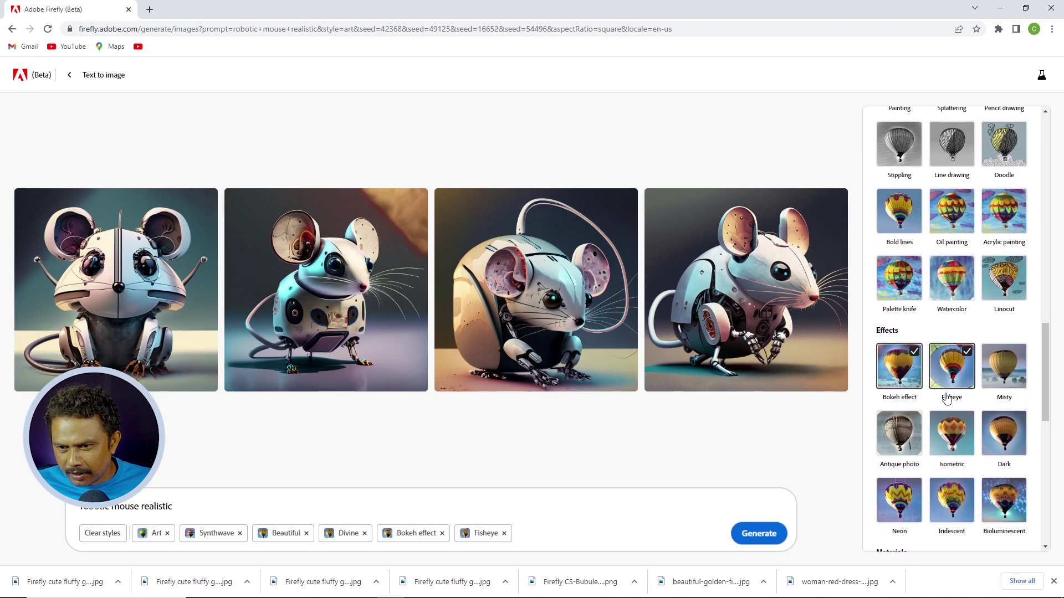
scroll(948, 398, up, 1)
scroll(949, 397, up, 1)
scroll(949, 397, up, 2)
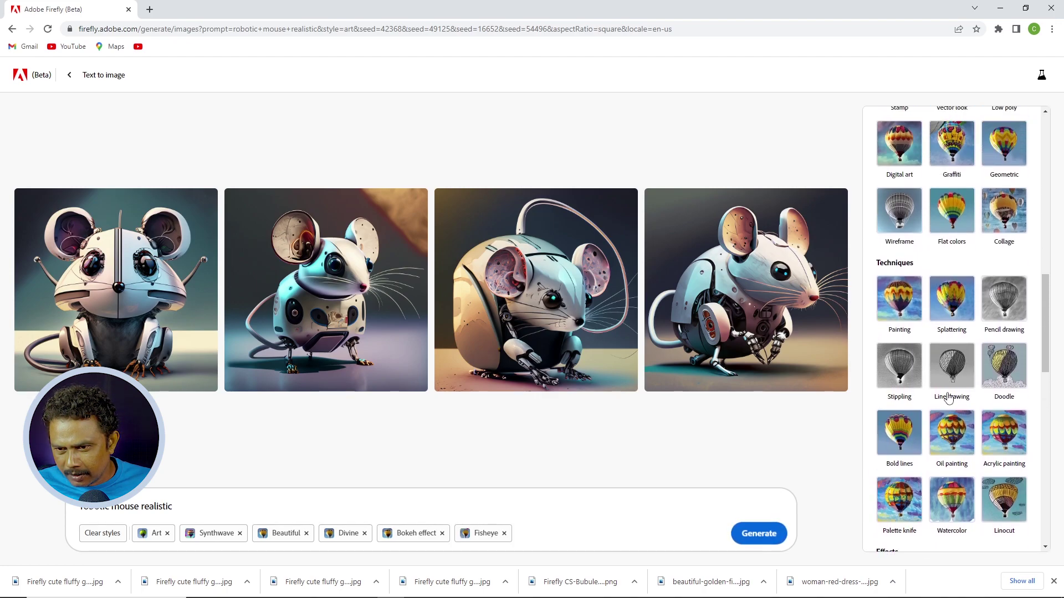
scroll(949, 353, up, 1)
scroll(949, 353, up, 2)
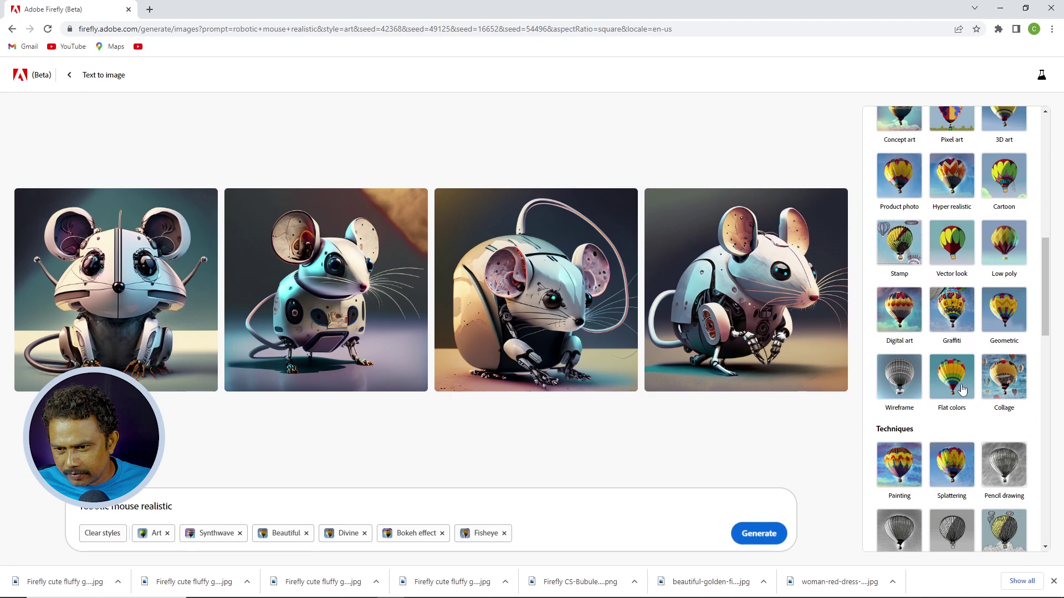
scroll(962, 391, up, 1)
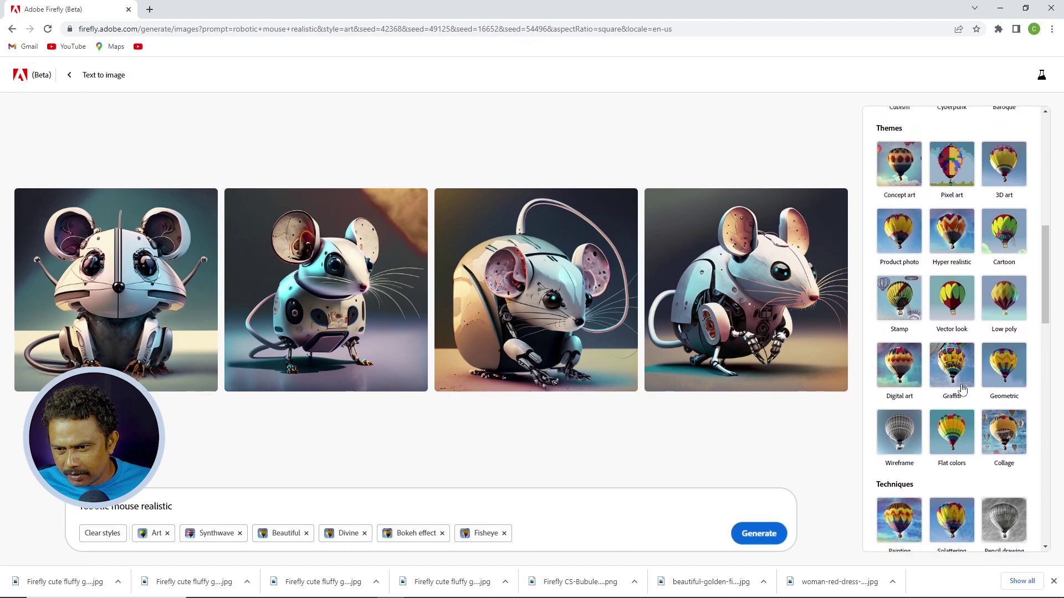
scroll(963, 390, down, 5)
scroll(963, 391, down, 5)
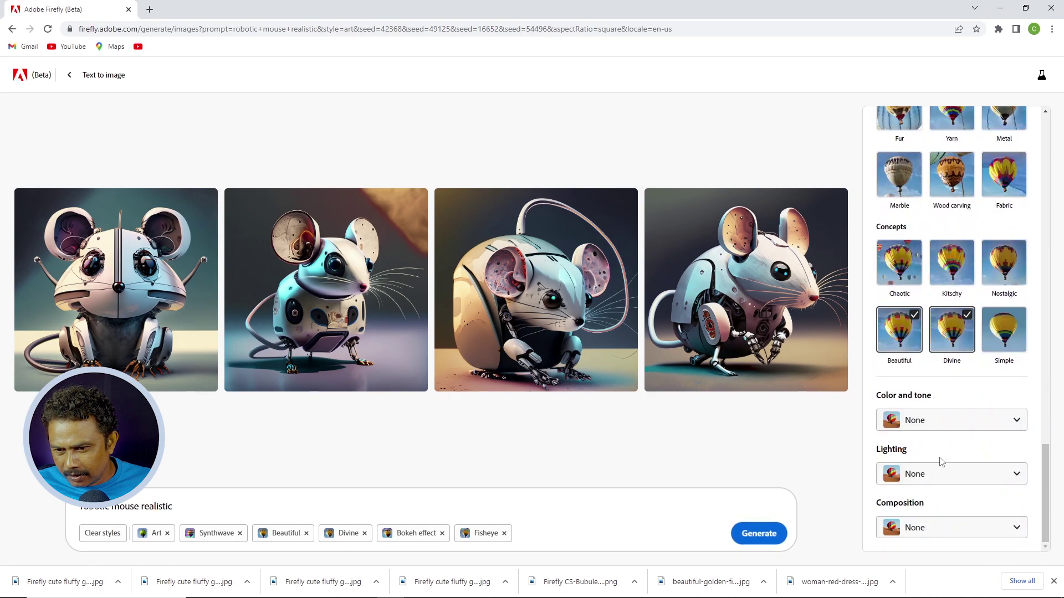
- Set lighting to Golden hour and regenerate the robotic mouse images
click(942, 482)
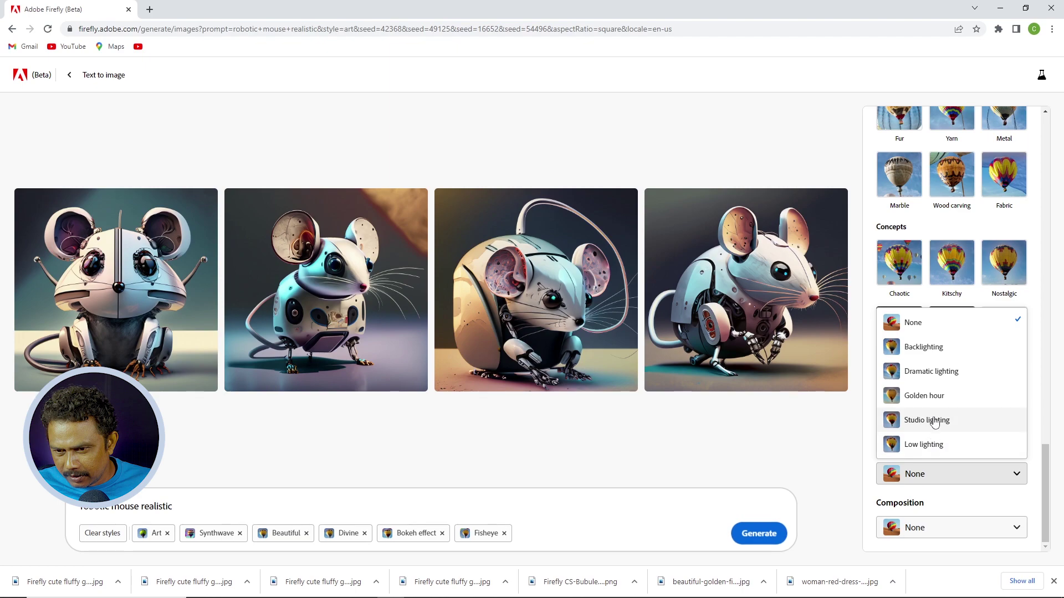
click(933, 403)
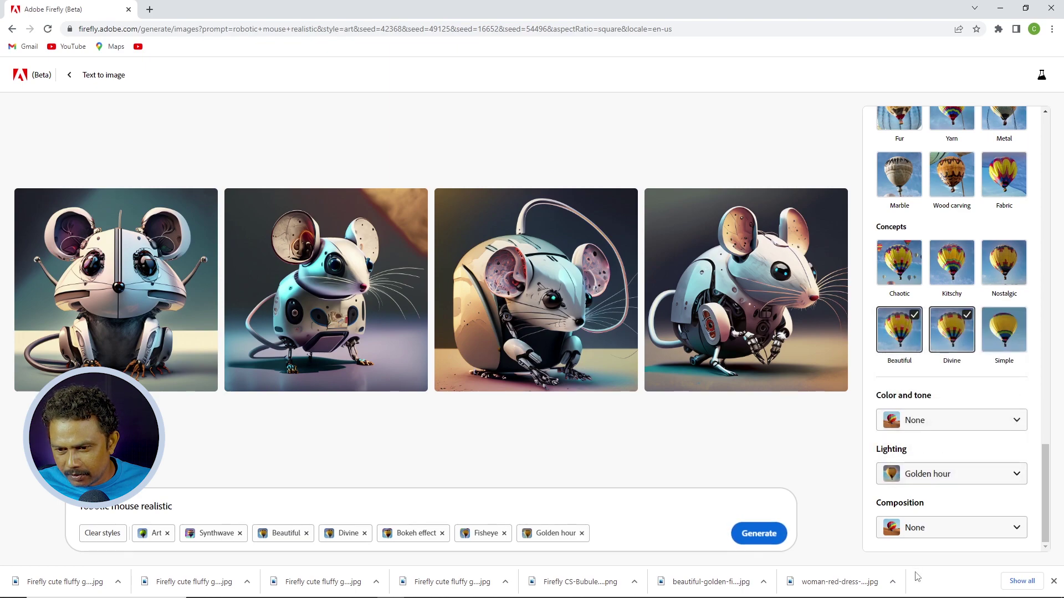
click(737, 538)
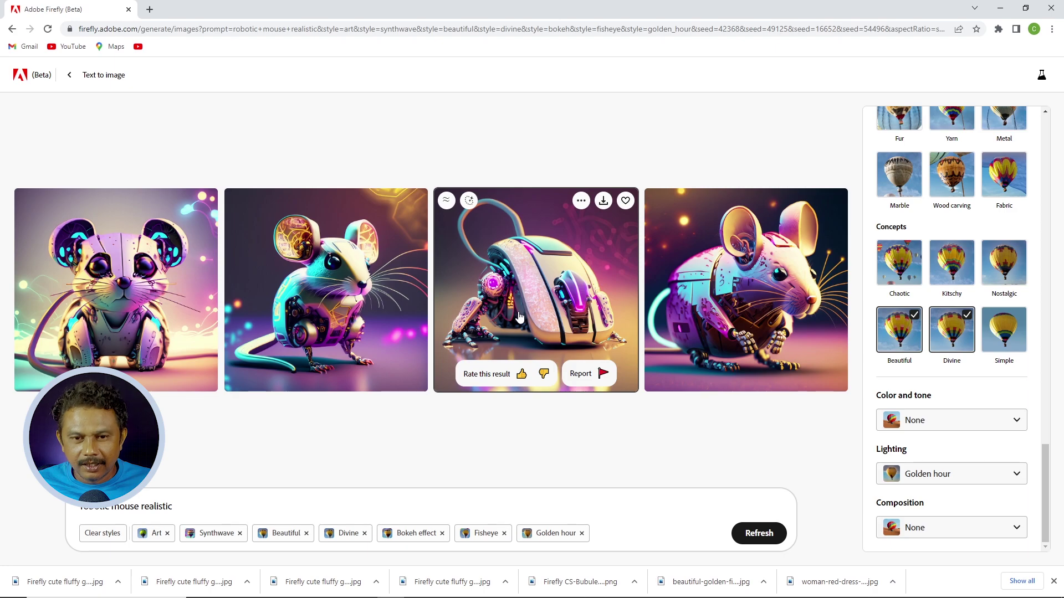
- Return to the Firefly home page and open the Text effects generator
click(12, 29)
click(11, 29)
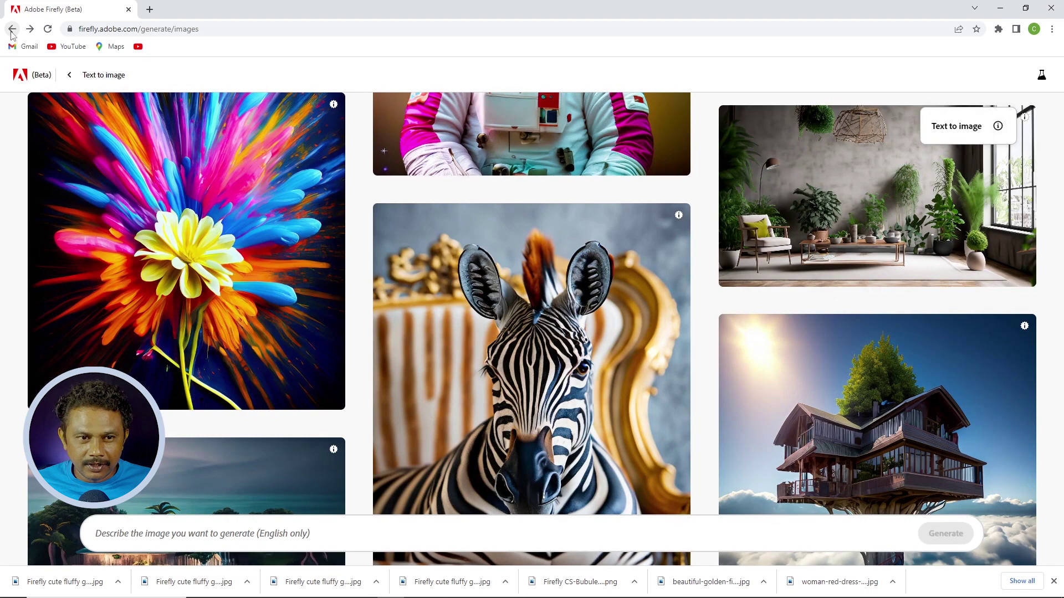
click(12, 29)
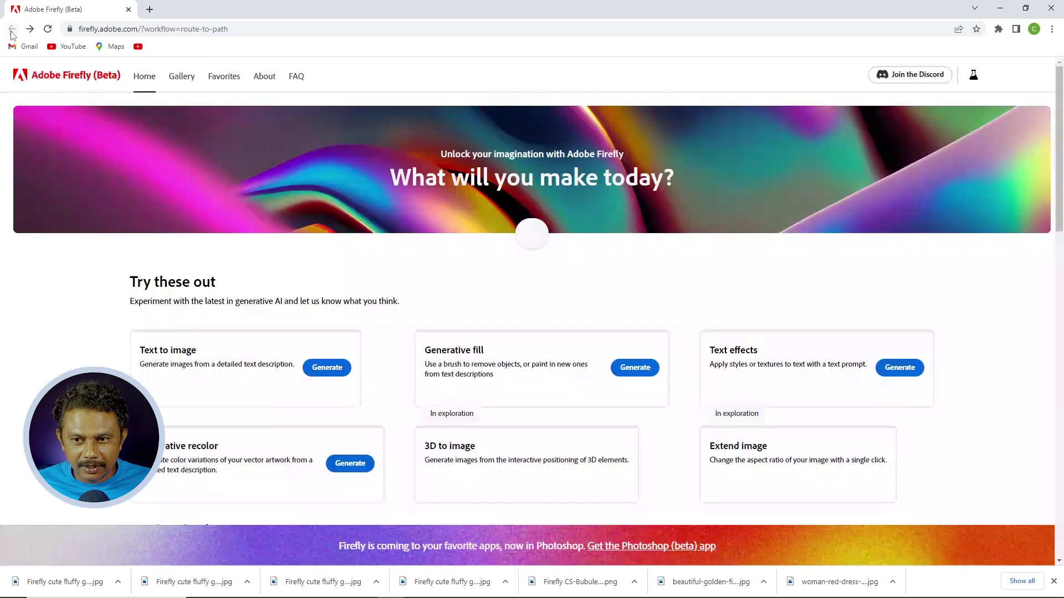
scroll(625, 312, down, 3)
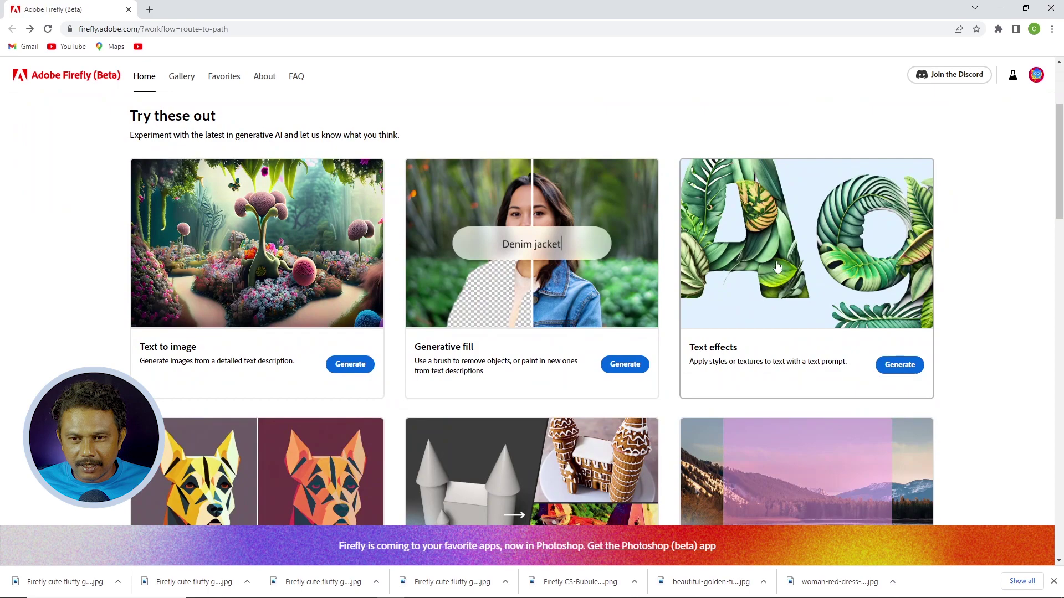
click(777, 267)
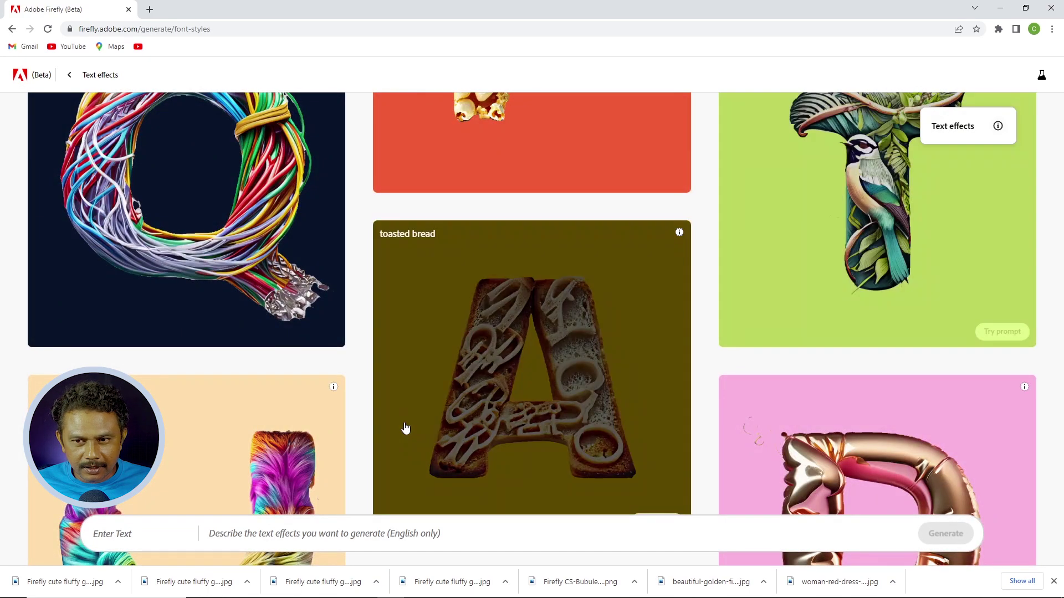
scroll(405, 429, up, 4)
scroll(584, 327, up, 5)
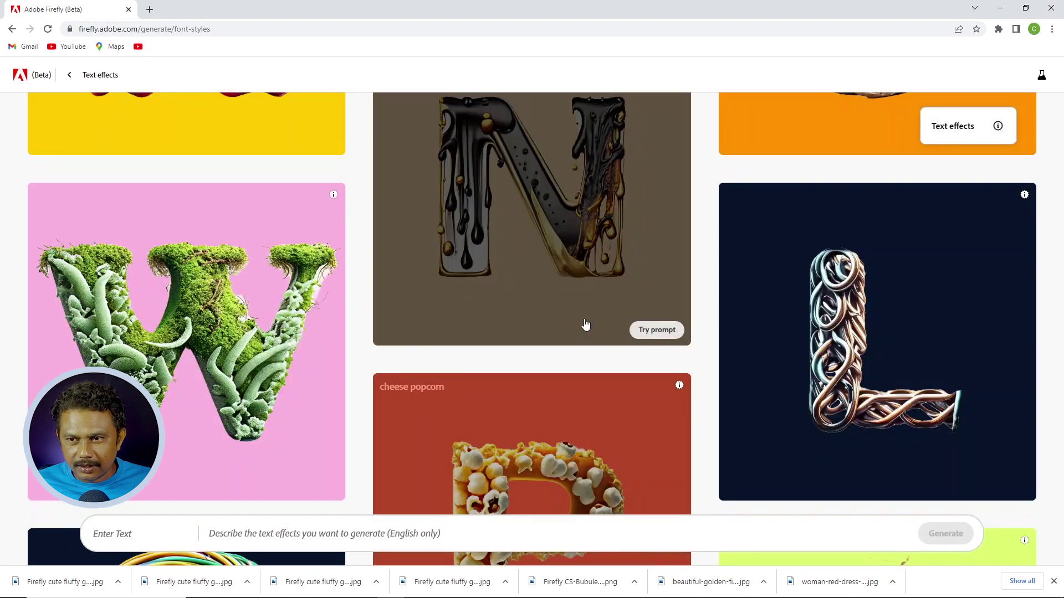
scroll(802, 279, down, 2)
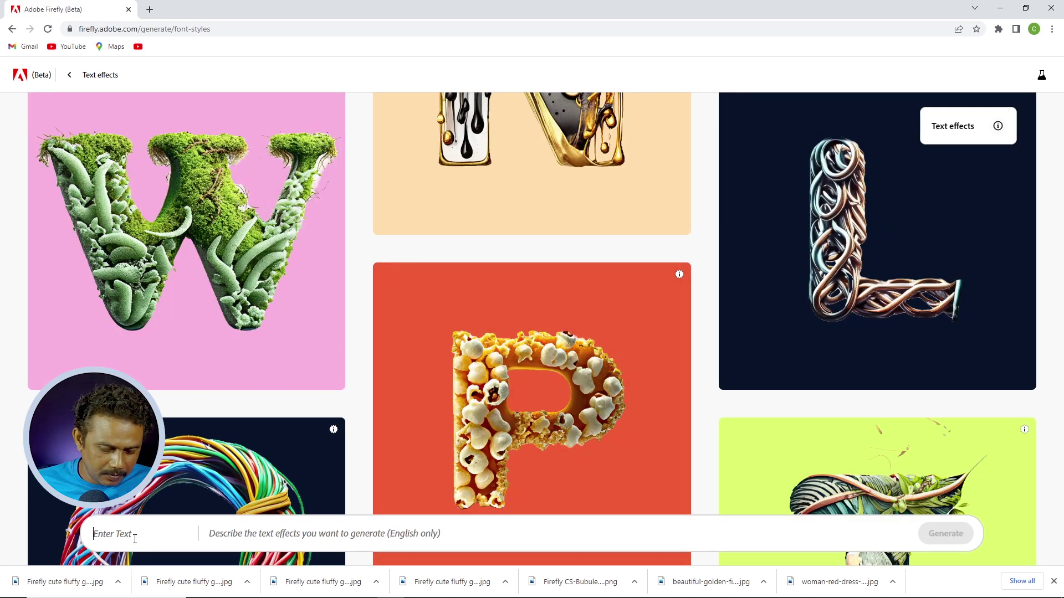
- Enter 'CS' as the text with description 'Bubul gum style ping bule green ornge' and generate
text(c)
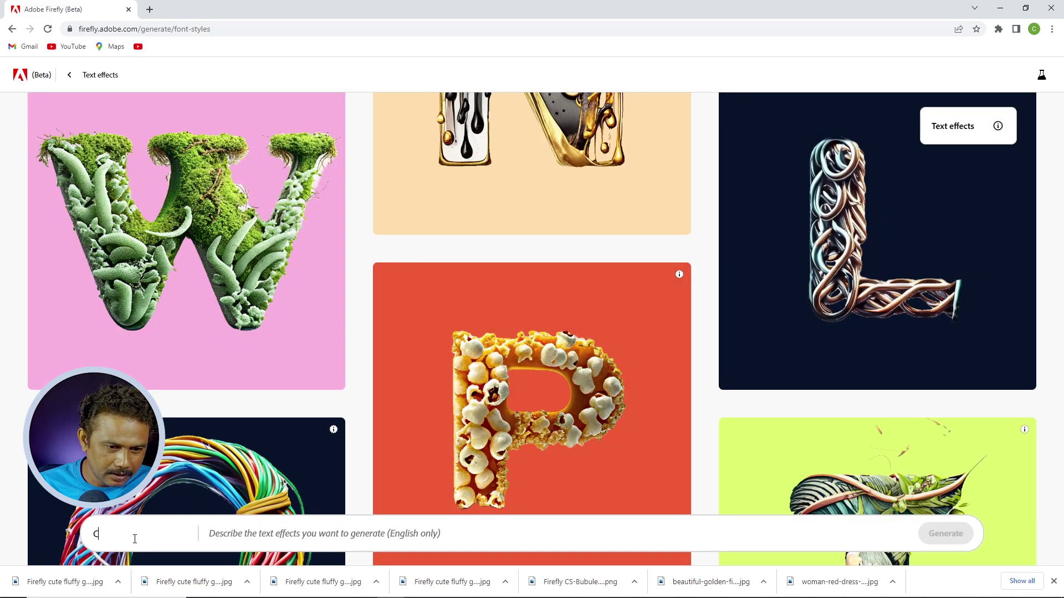
text(S)
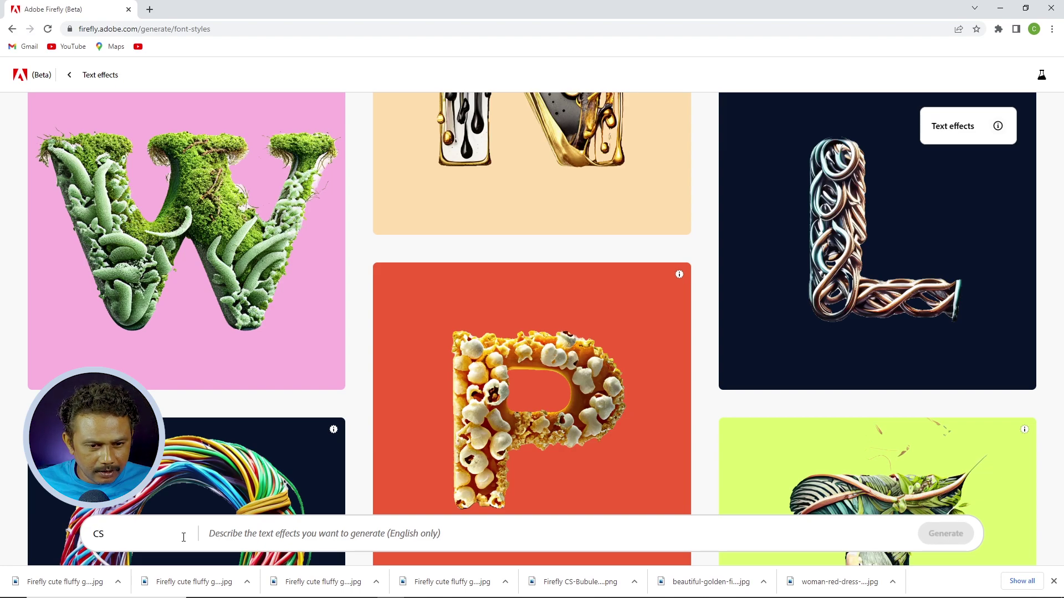
click(252, 533)
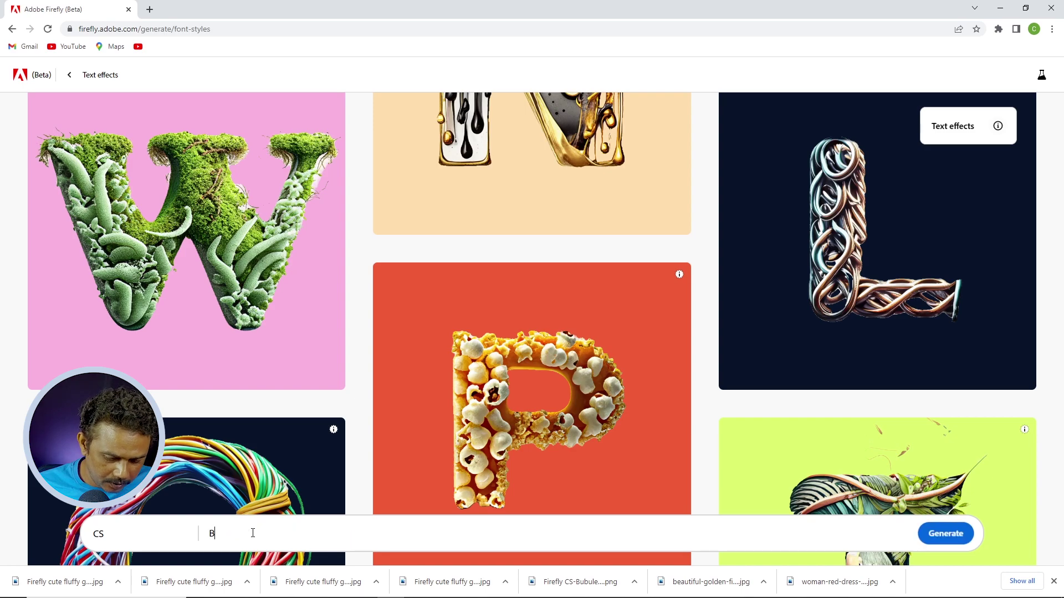
text(Bub)
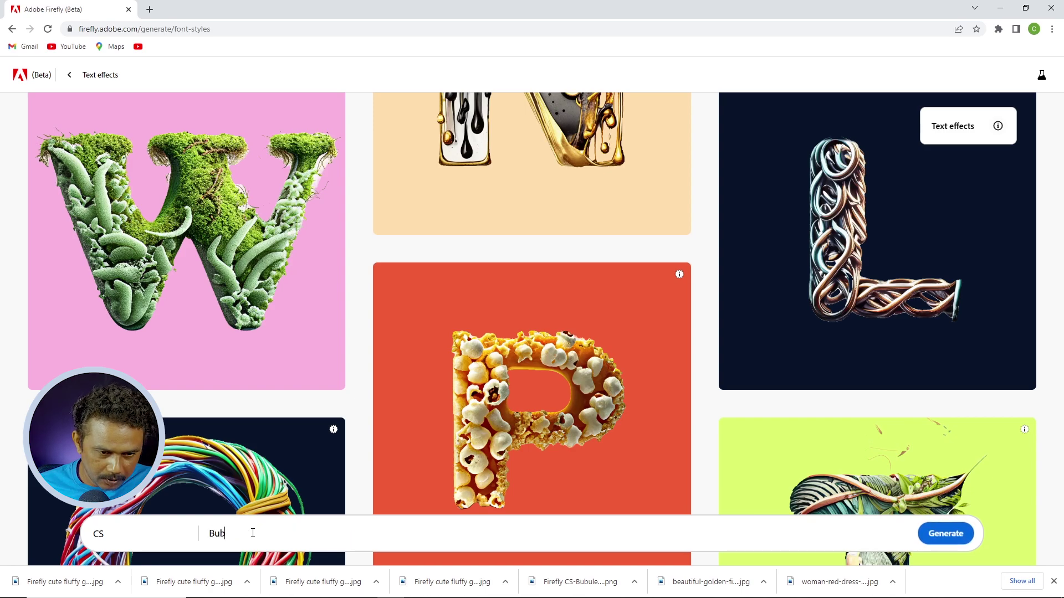
text(u)
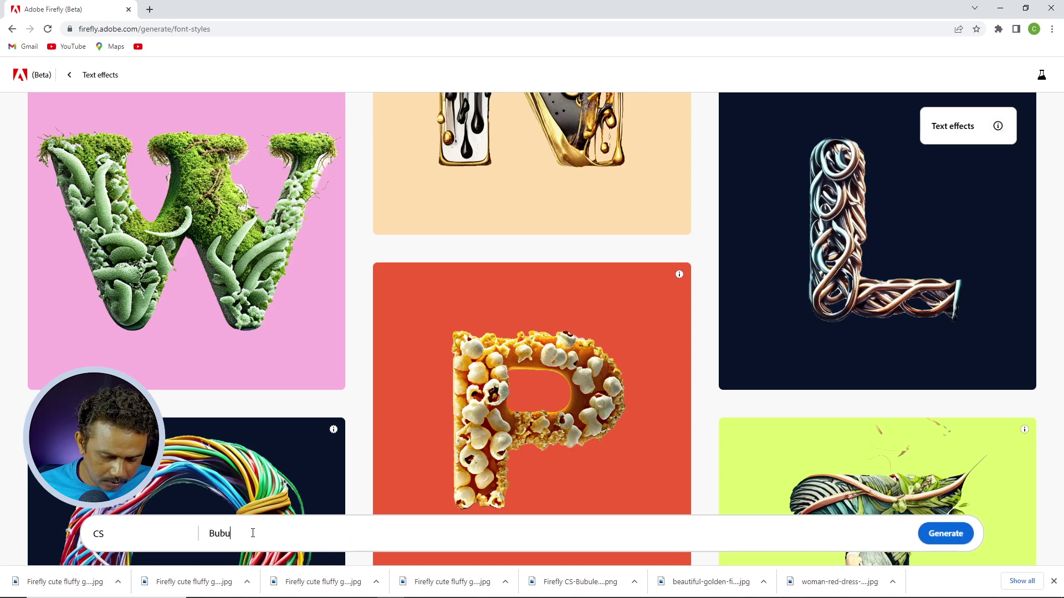
text(l b)
key(BackSpace)
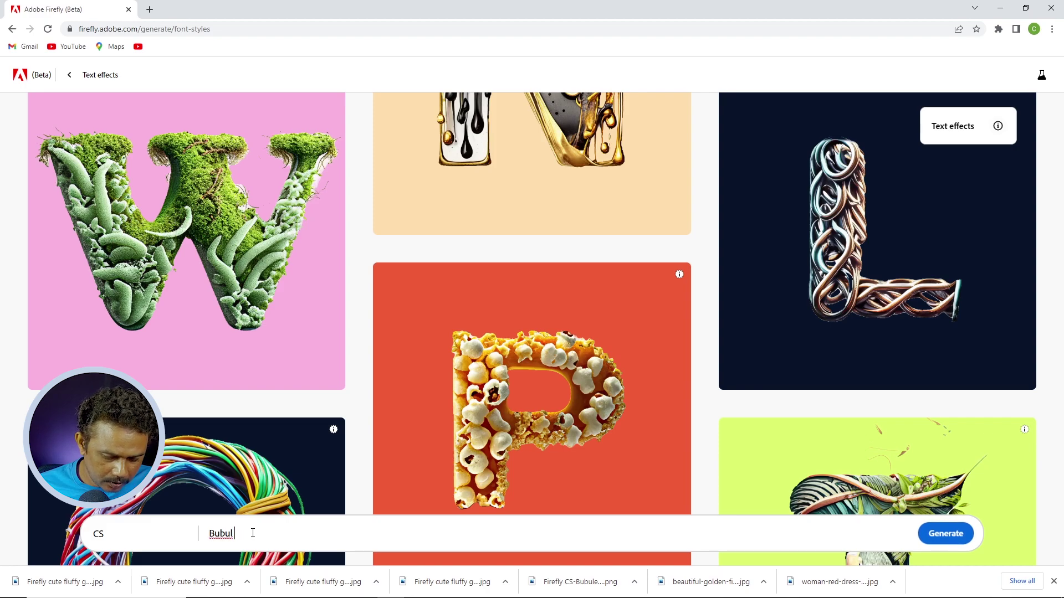
text(gum s)
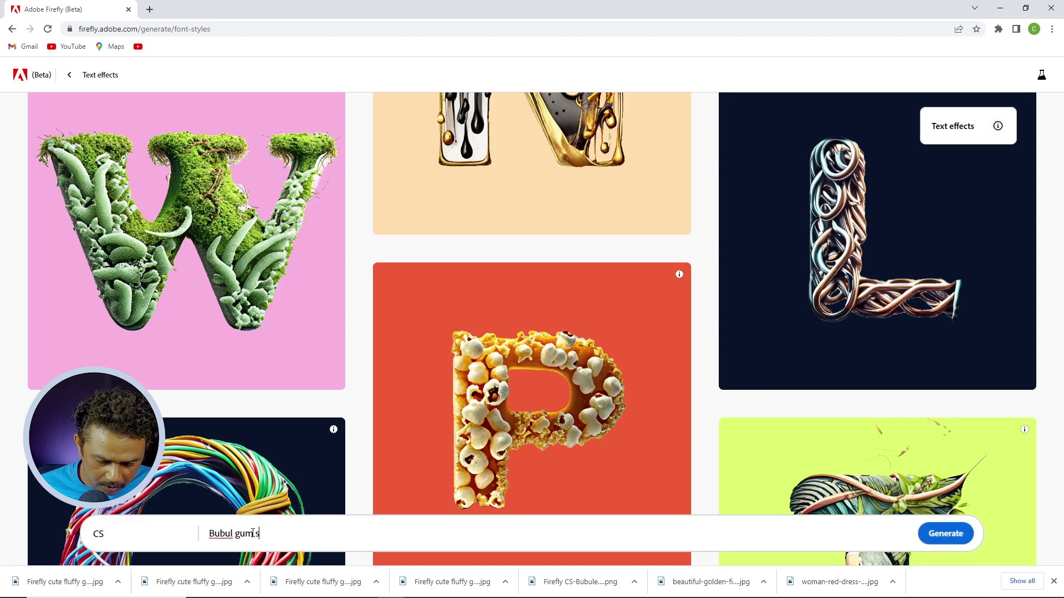
text(tyle )
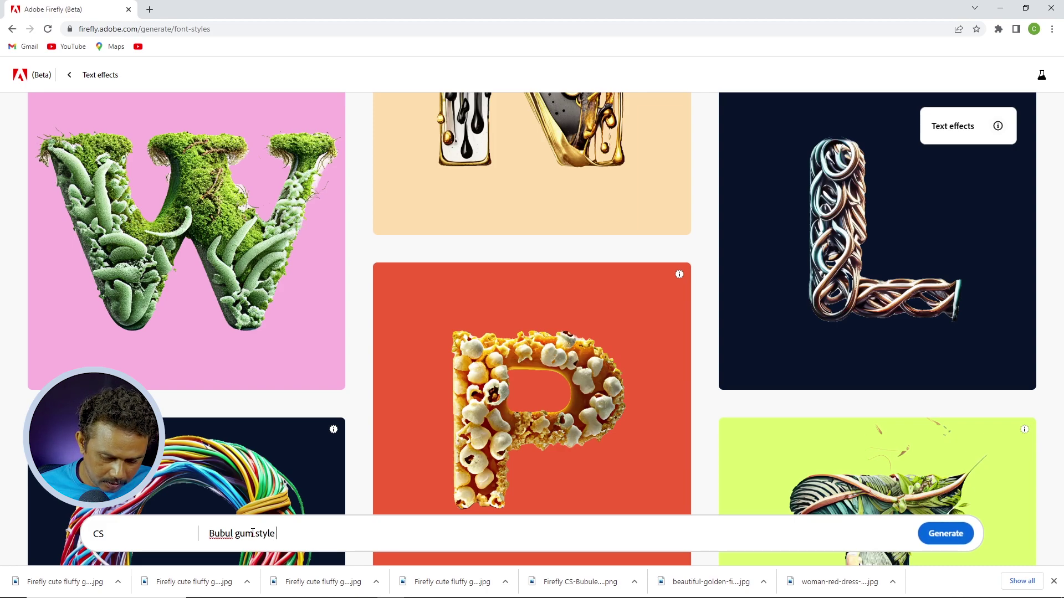
text(ping)
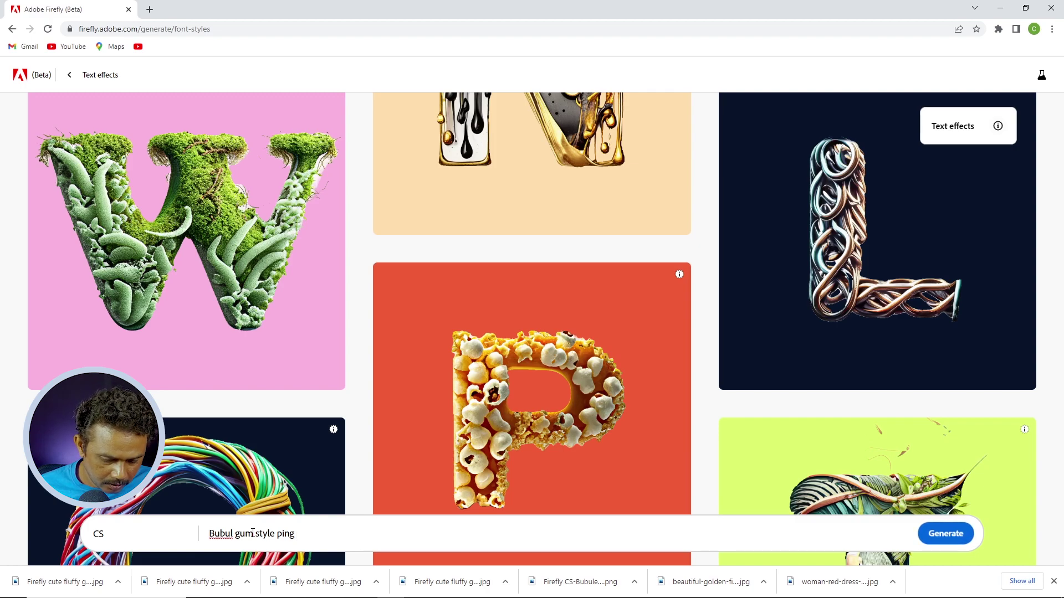
text( u)
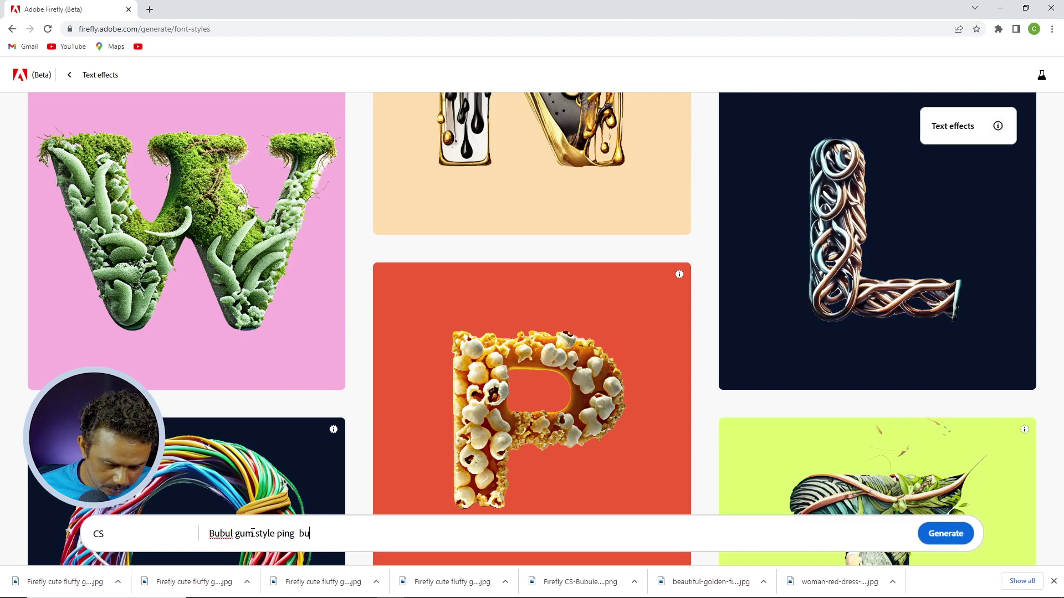
text(le)
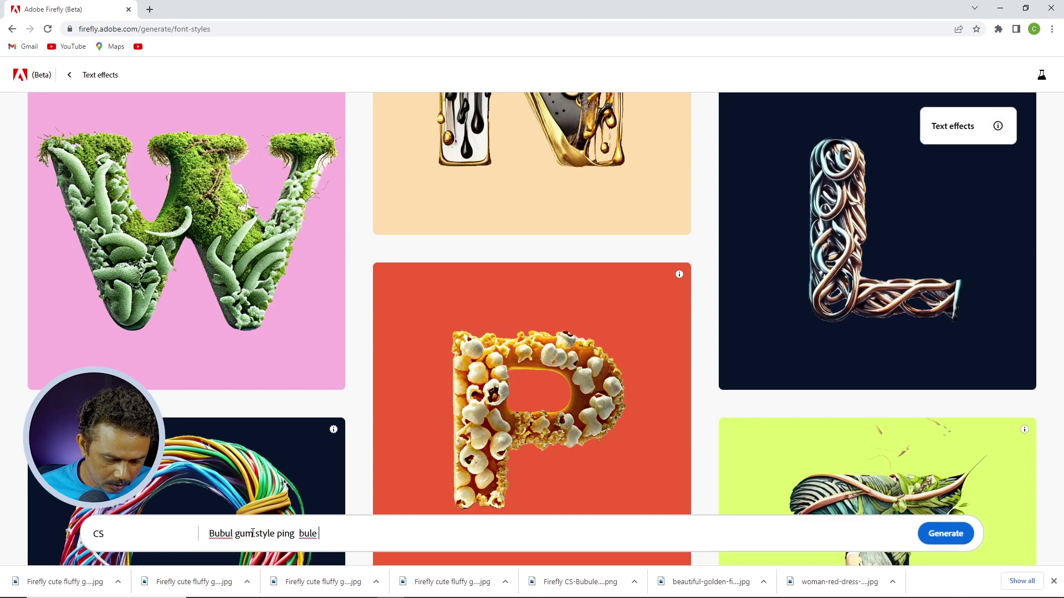
text( g)
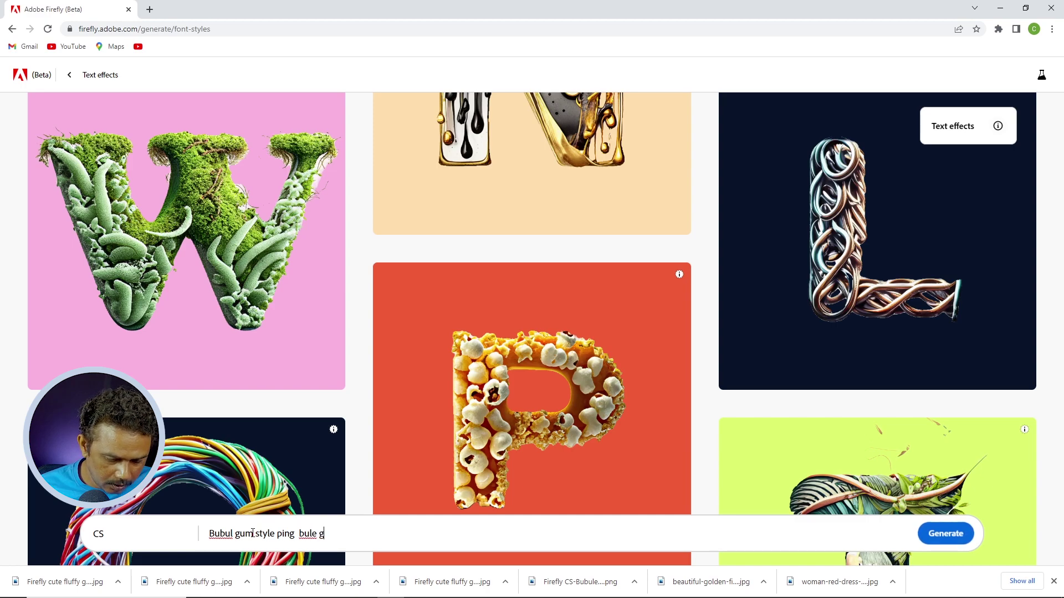
text(reen )
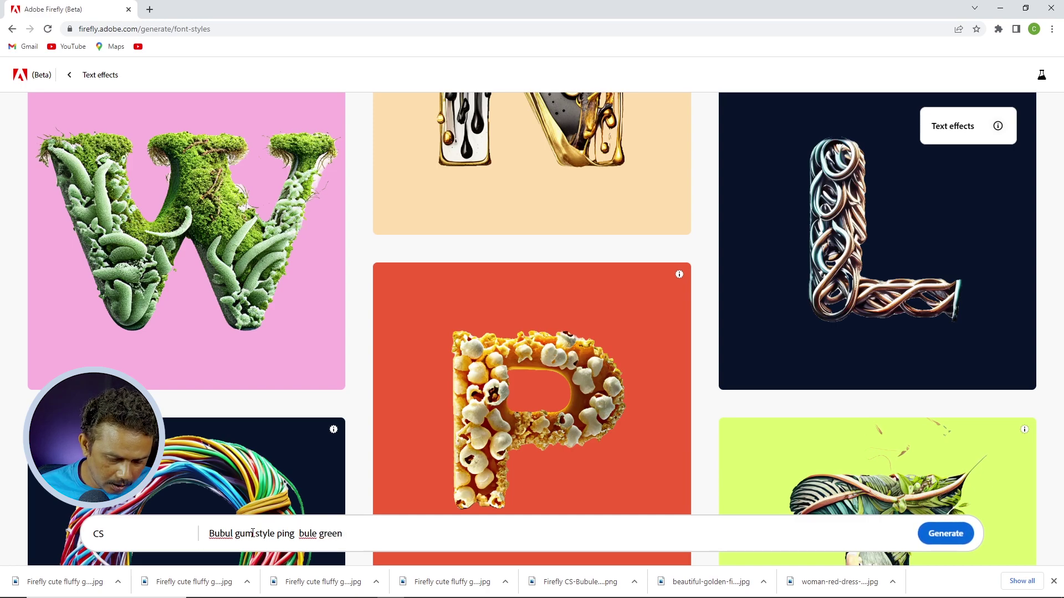
text(o)
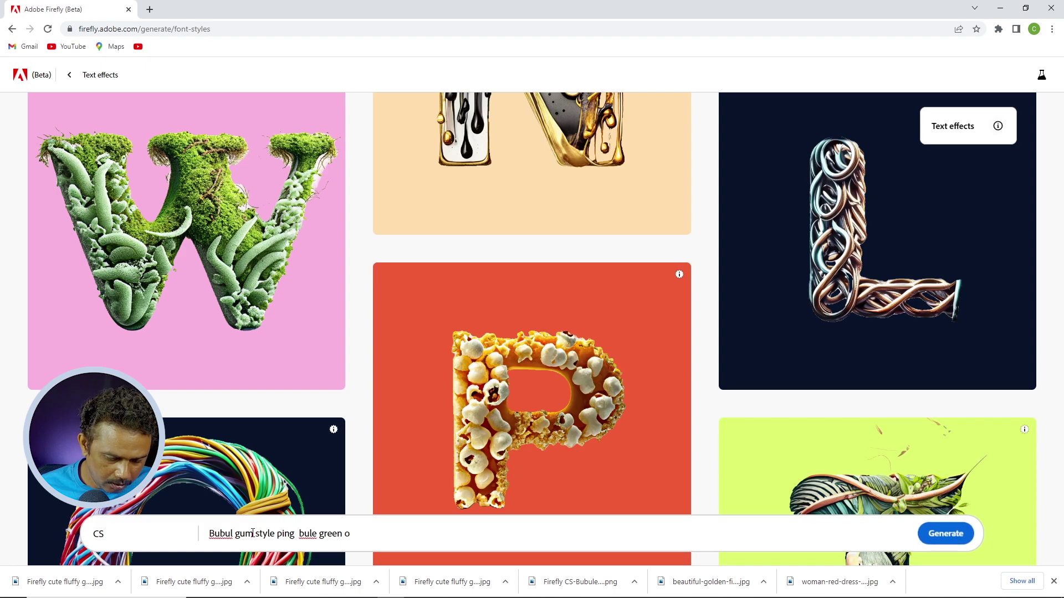
text(rn)
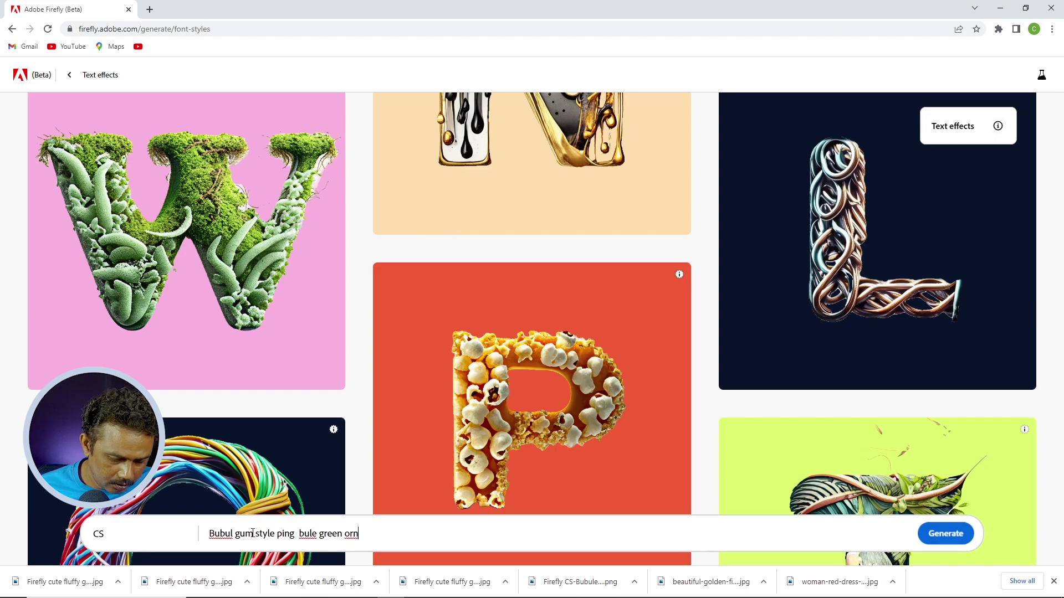
text(ge)
key(Return)
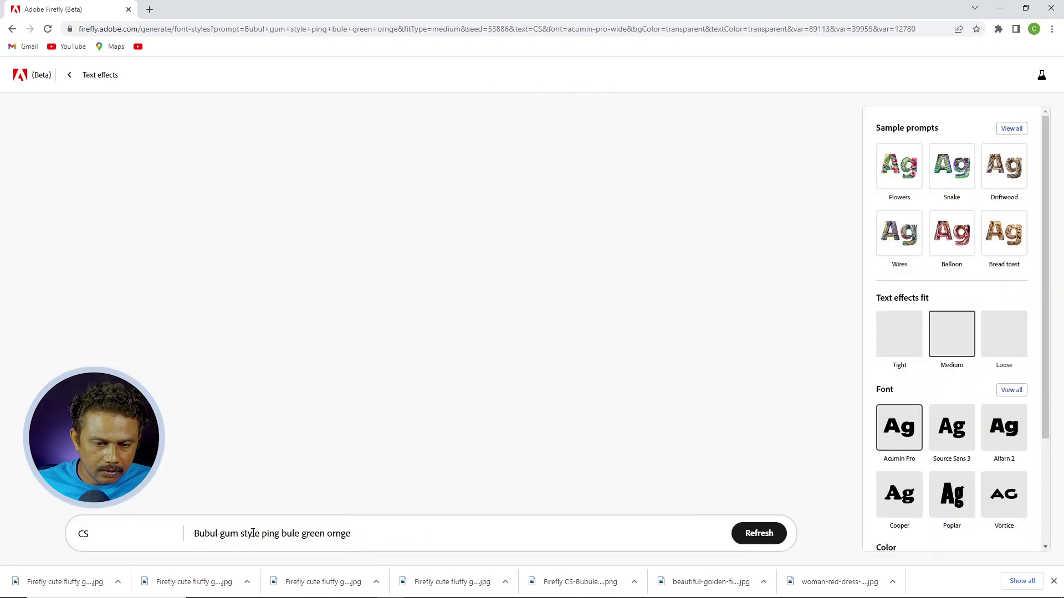
- Correct 'ornge' to 'orange' and 'ping' to 'pink' in the prompt, regenerating the effect
click(336, 536)
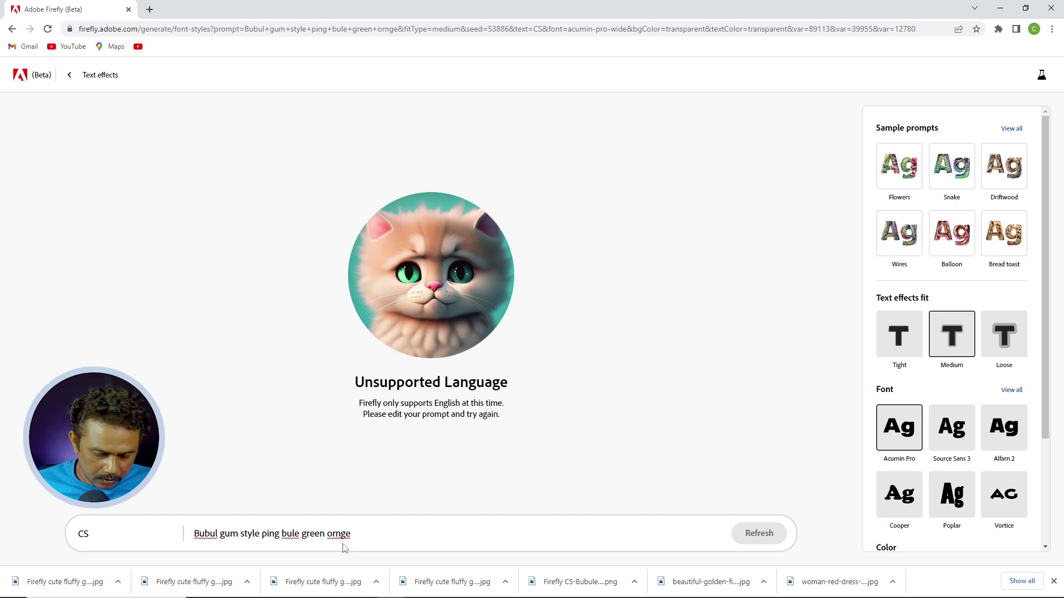
text(o)
key(BackSpace)
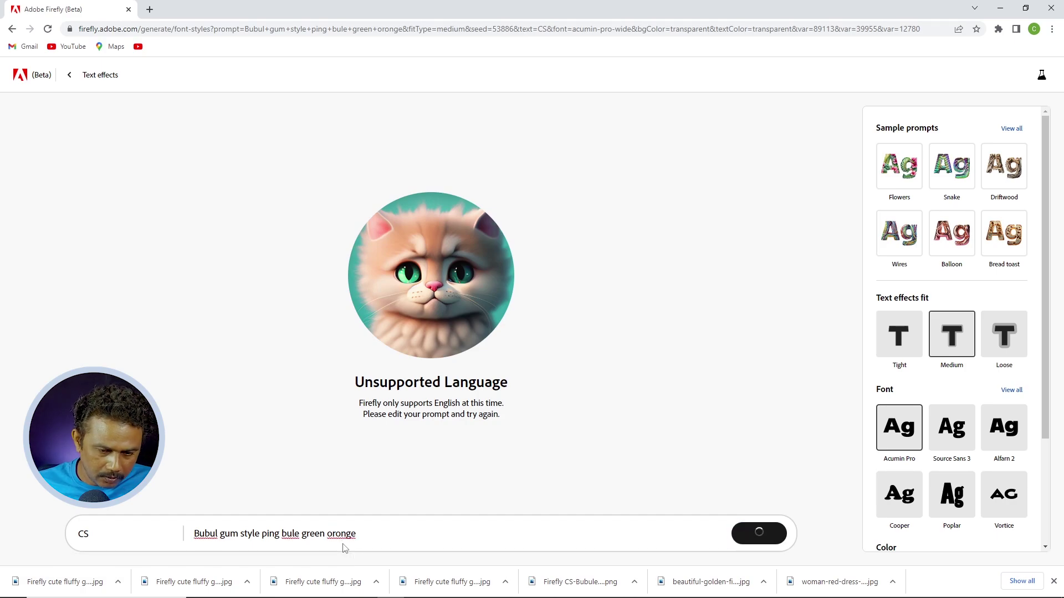
text(a)
key(Return)
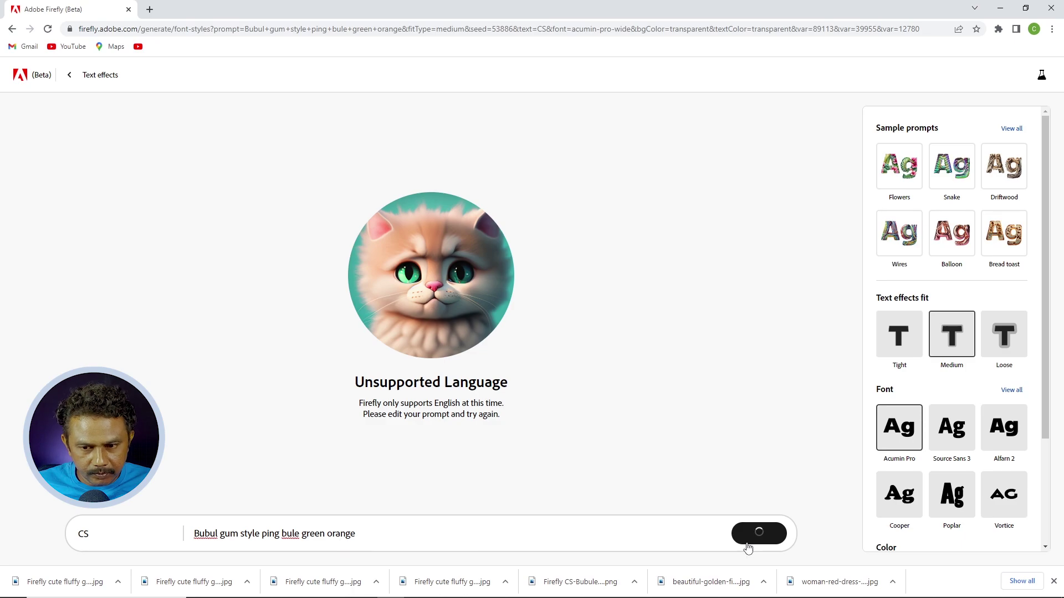
click(280, 532)
key(BackSpace)
text(k)
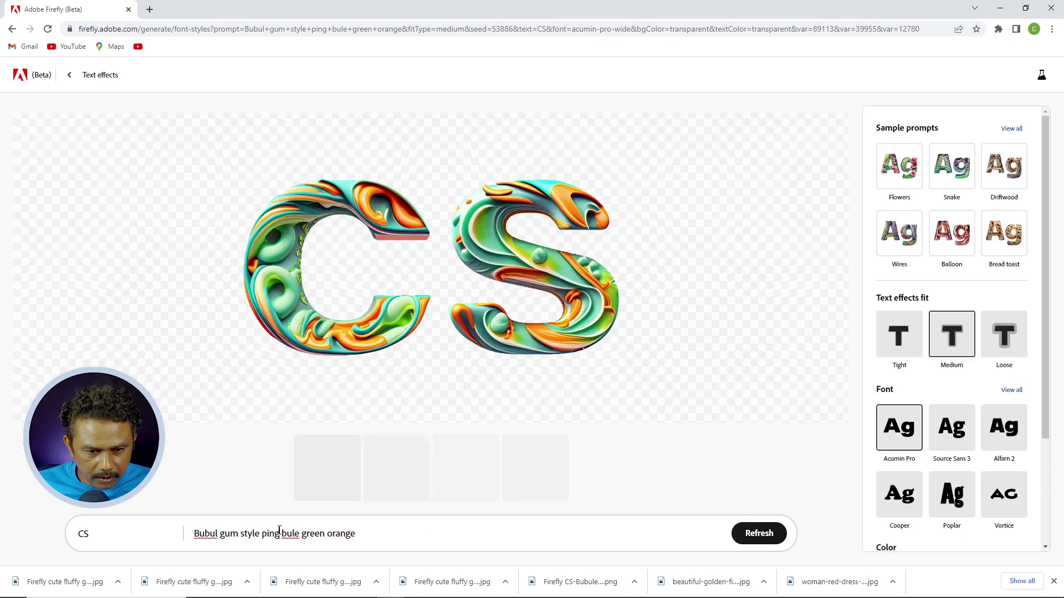
key(Return)
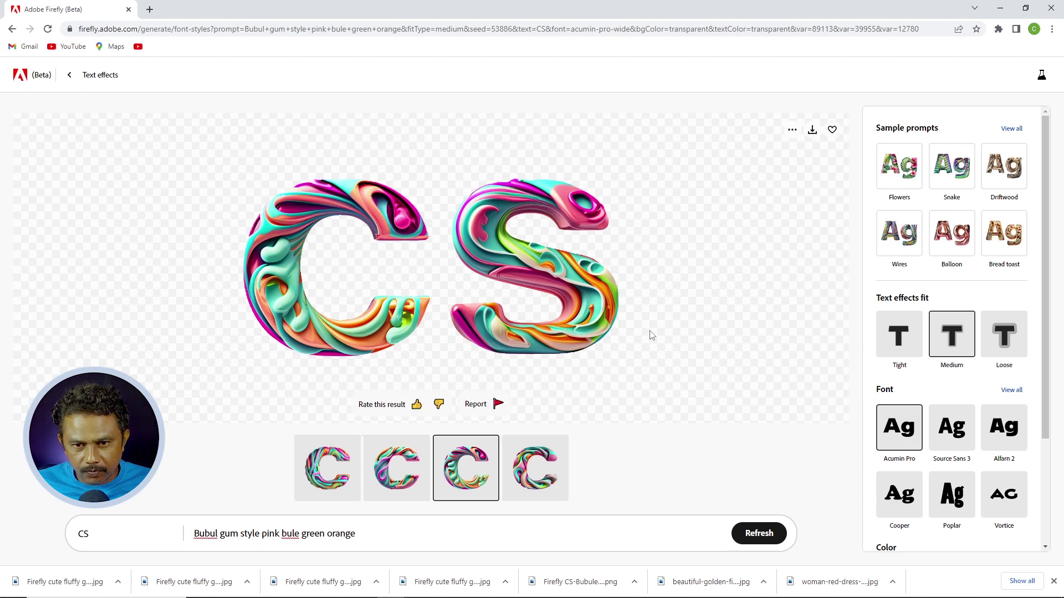
- Compare the second, third and fourth CS variations
click(397, 479)
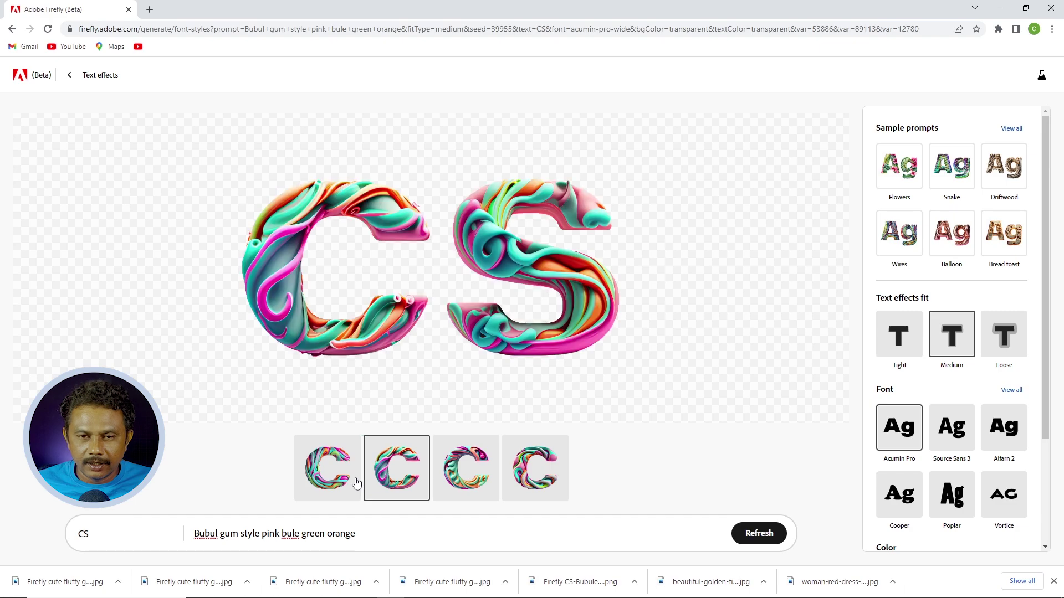
click(473, 475)
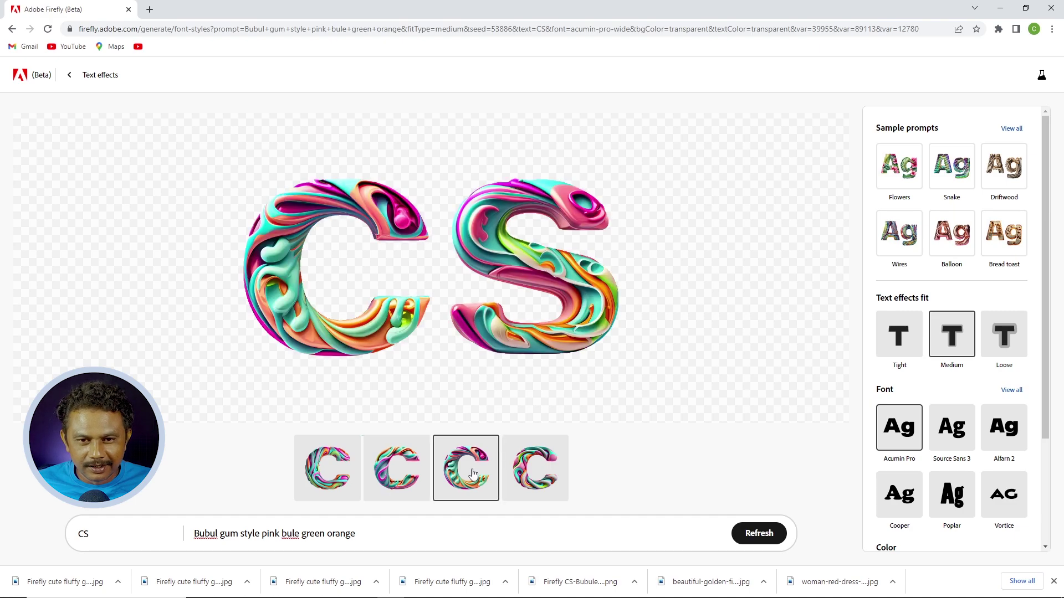
click(515, 474)
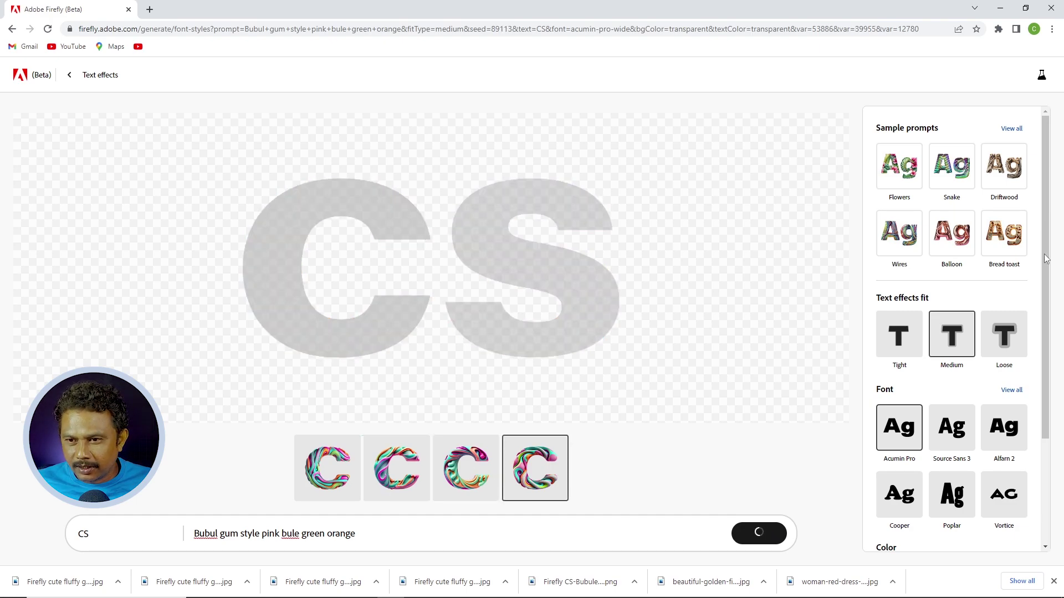
- Try the Balloon, Driftwood and Bread toast sample styles on CS, then return to the bubblegum result
click(958, 253)
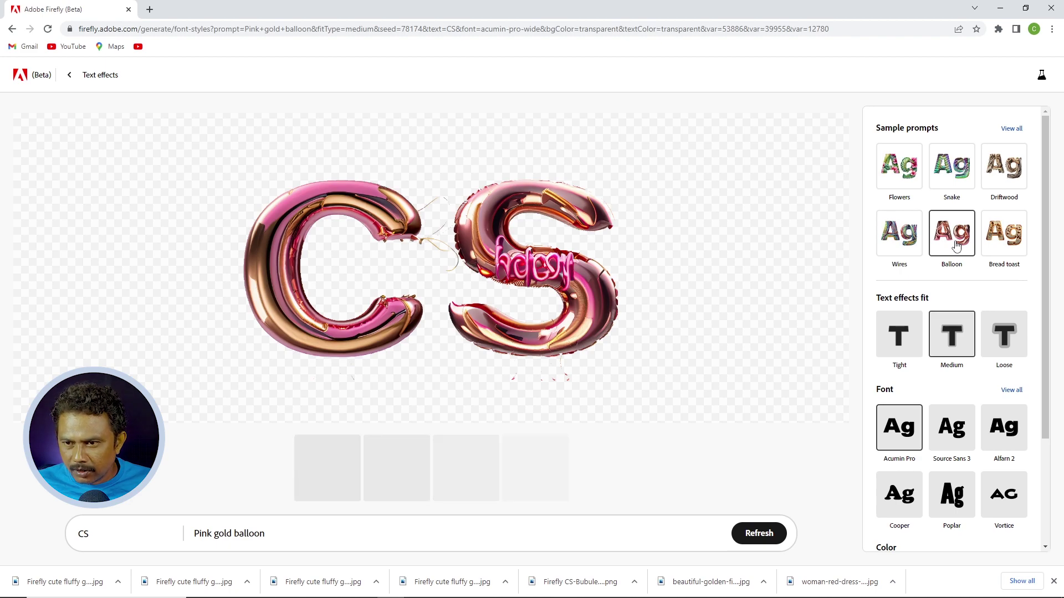
click(1004, 225)
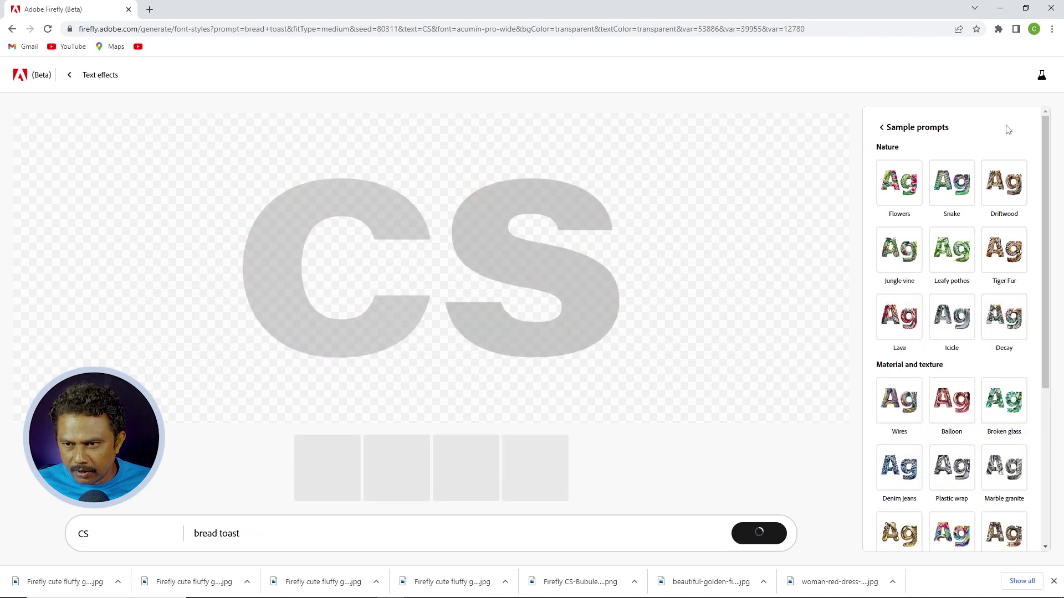
click(1013, 195)
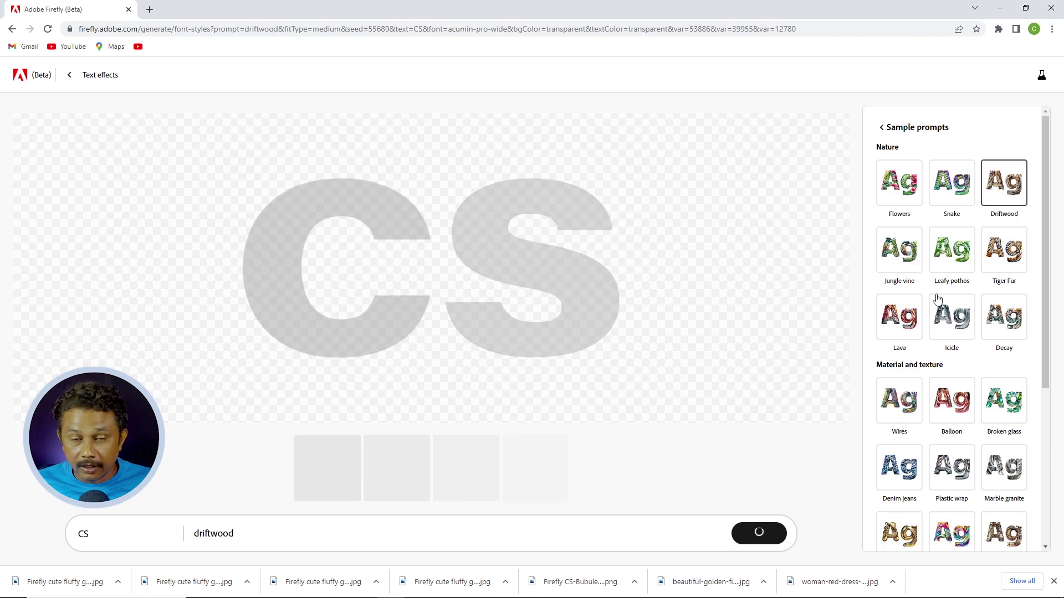
scroll(937, 299, down, 3)
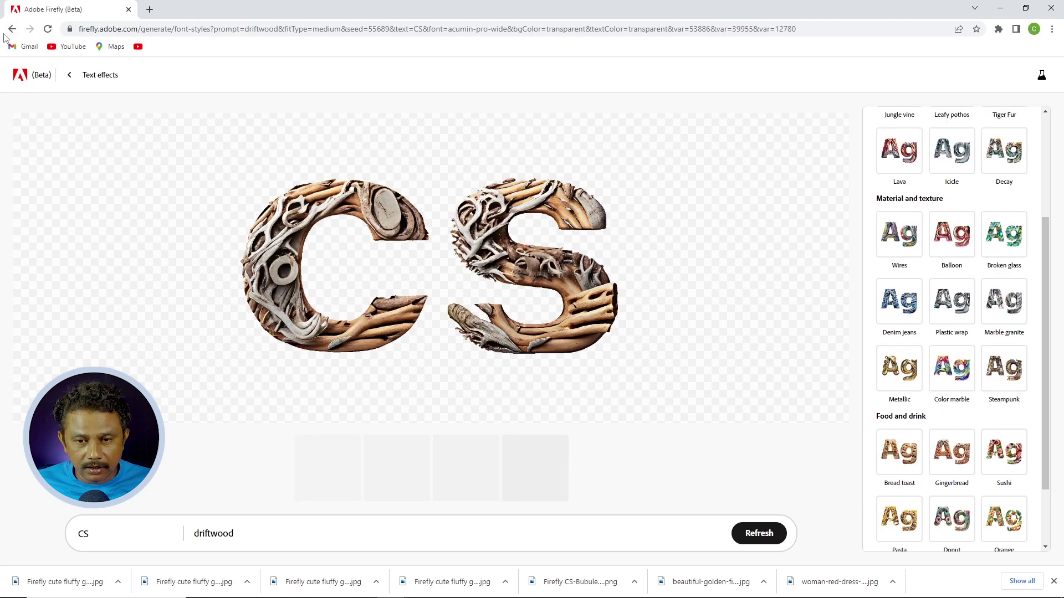
click(900, 451)
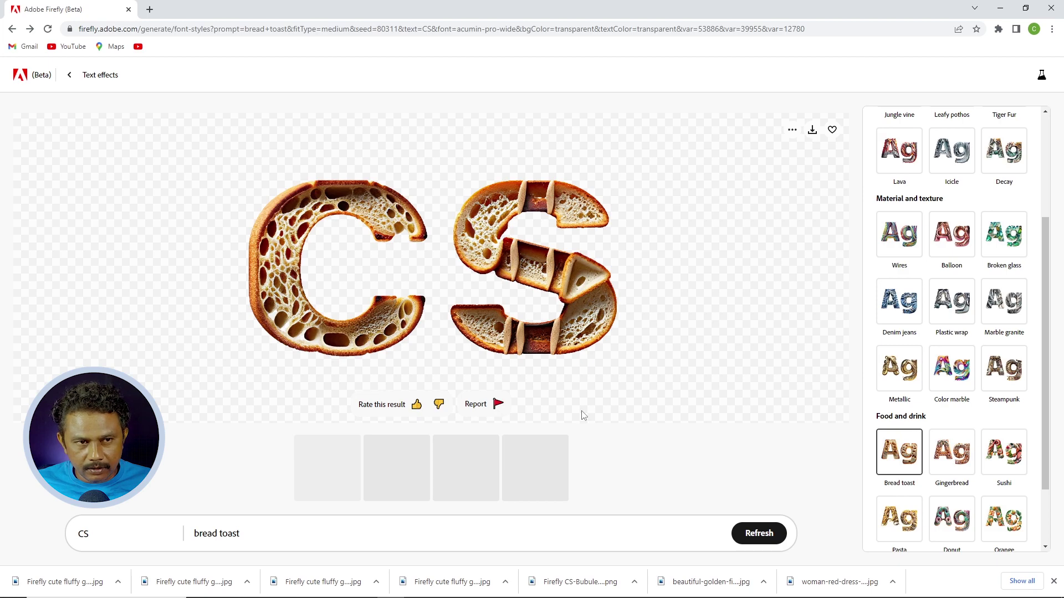
click(11, 28)
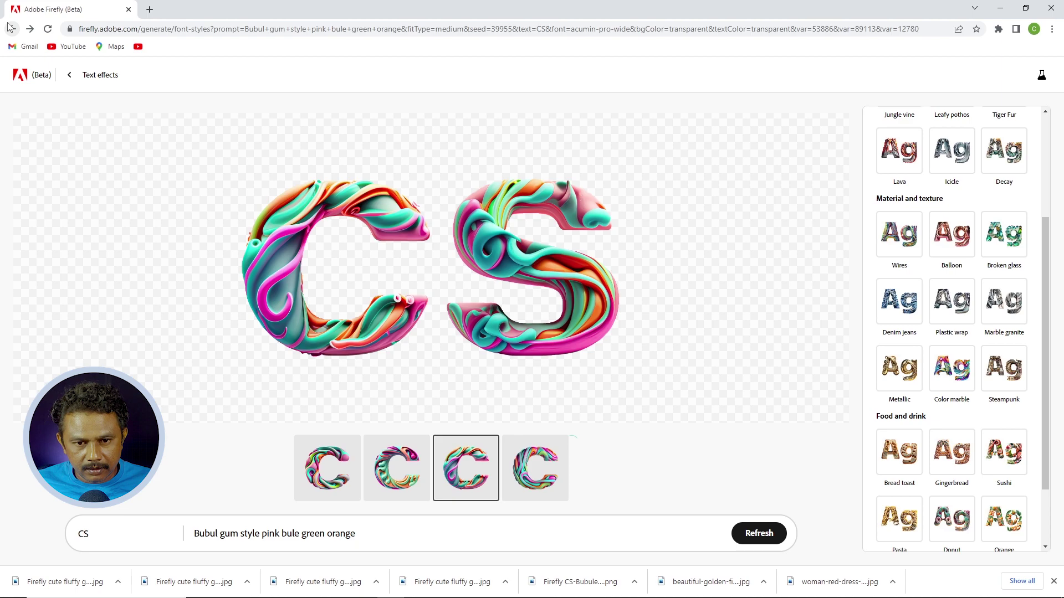
- Open the jungle vine and bird sample and replace its word Firefly with 'Creative Space'
click(12, 28)
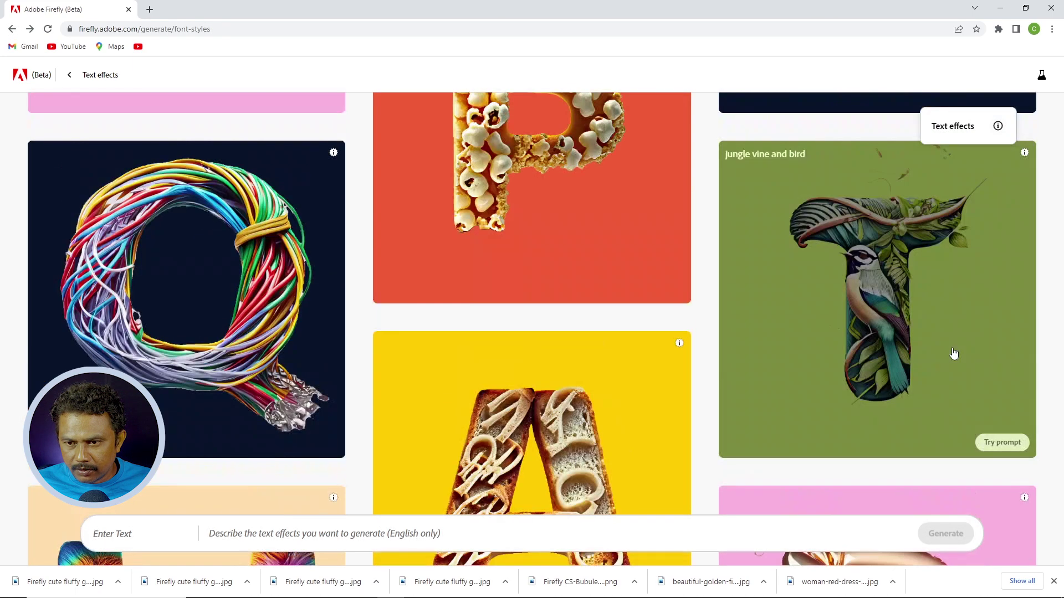
click(958, 349)
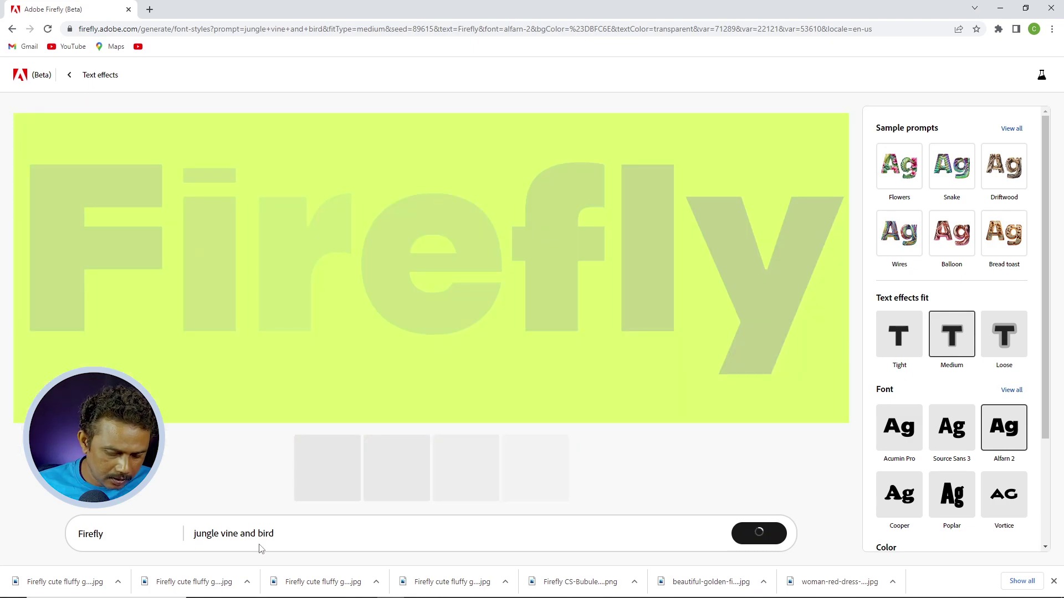
double_click(90, 534)
text(C)
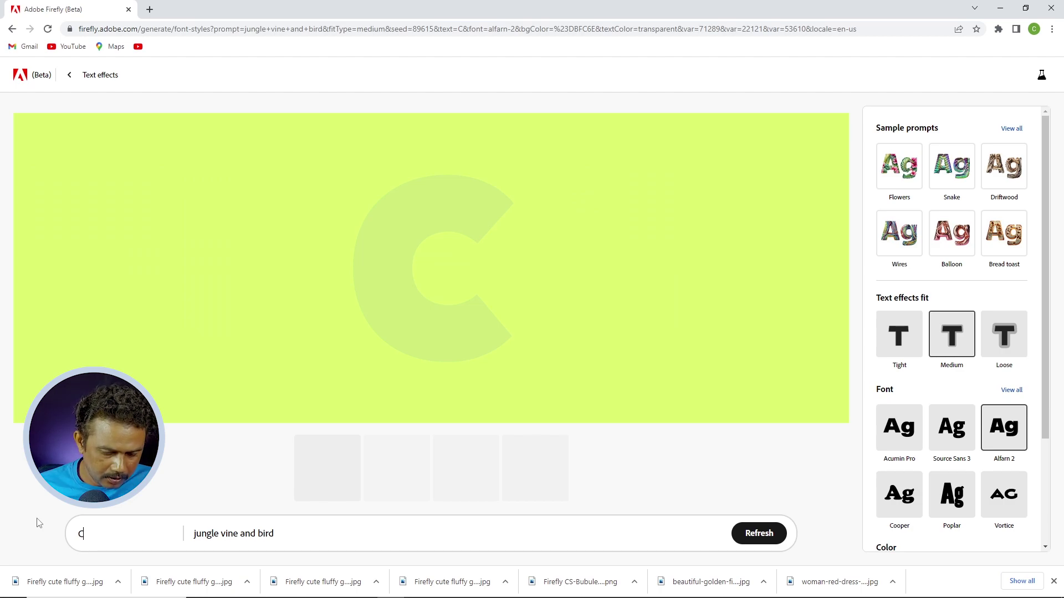
text(reative Space)
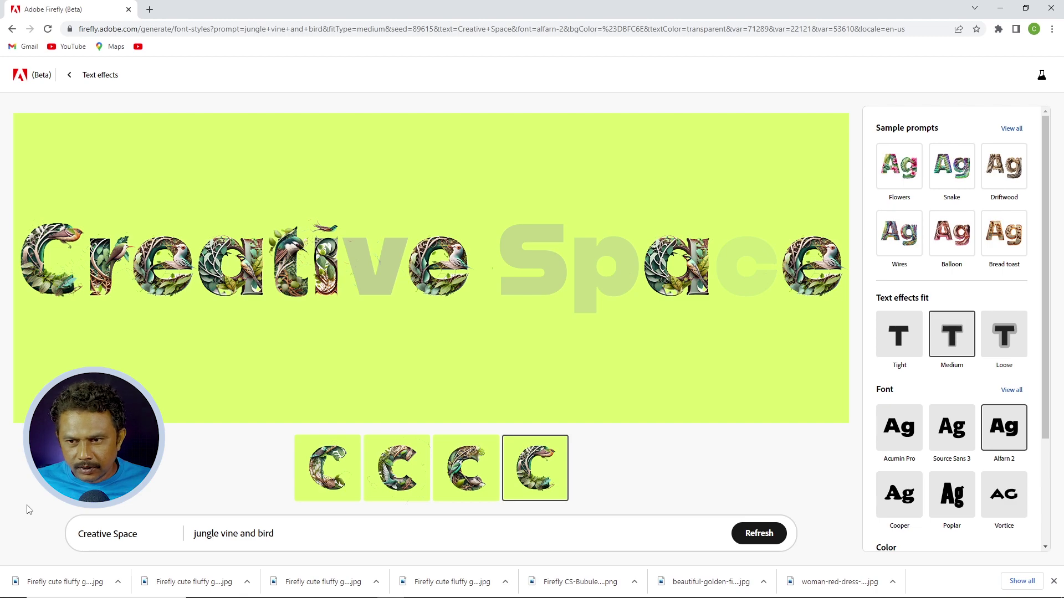
- Browse the Creative Space variations, then open a new browser tab
click(399, 483)
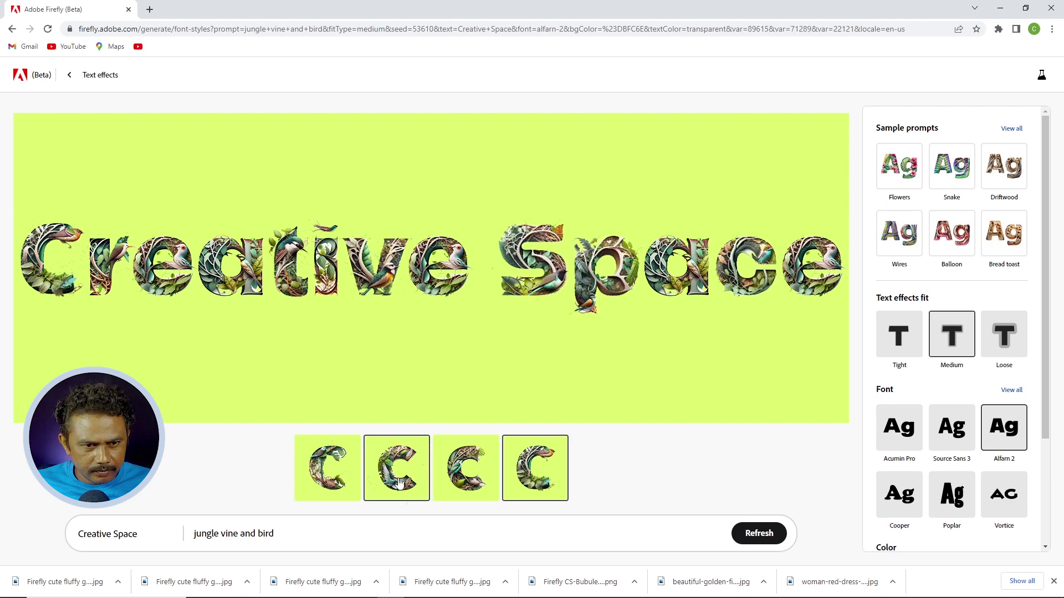
click(469, 472)
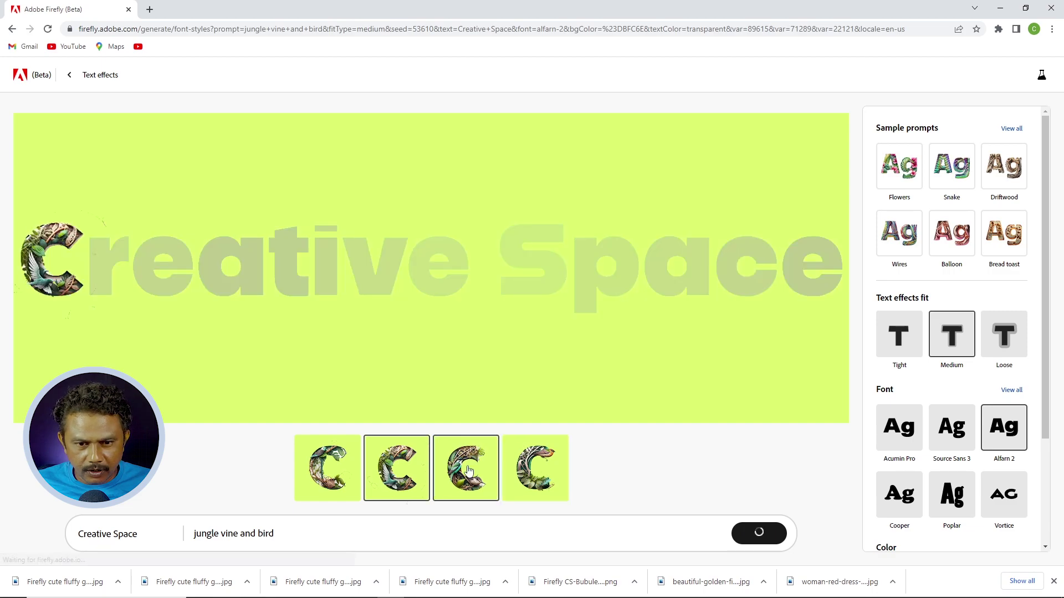
click(536, 499)
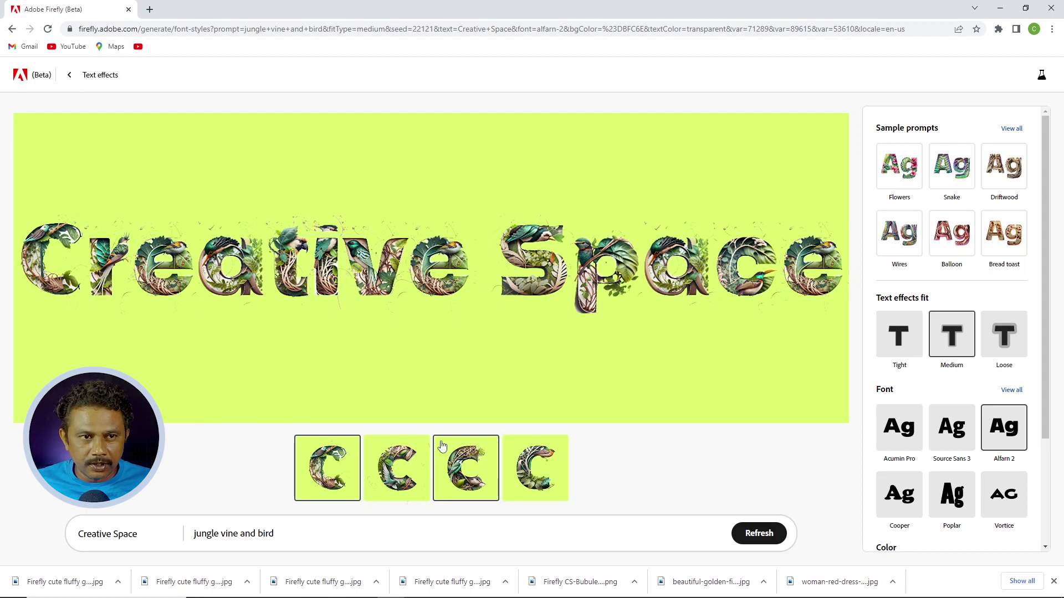
mouse_move(430, 266)
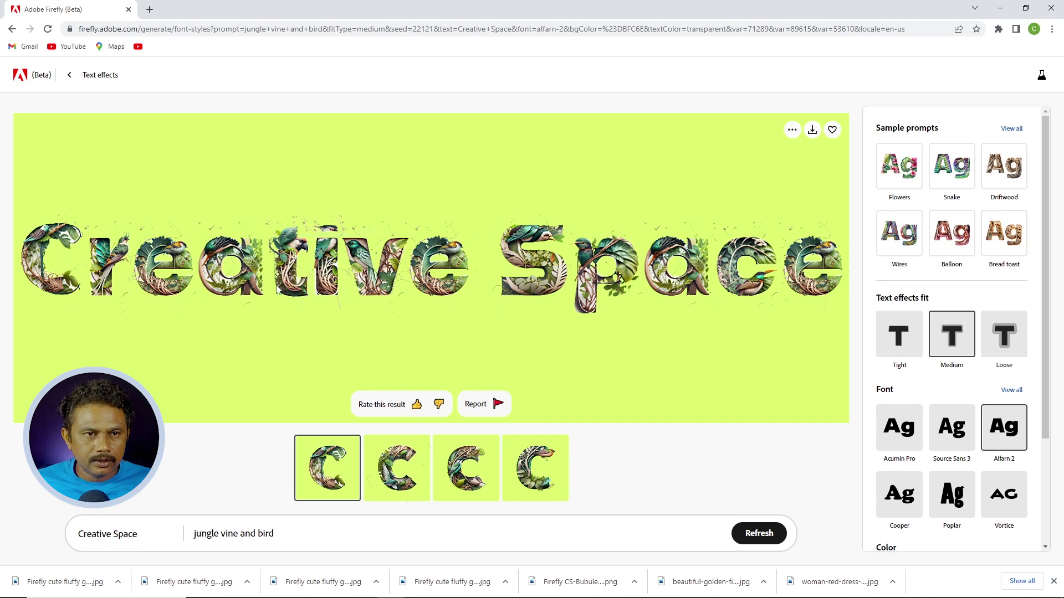
key(ctrl+t)
- Google 'adobe firefly' in the blank tab and reach the Firefly (Beta) home page through Adobe's result
key(ctrl+Tab)
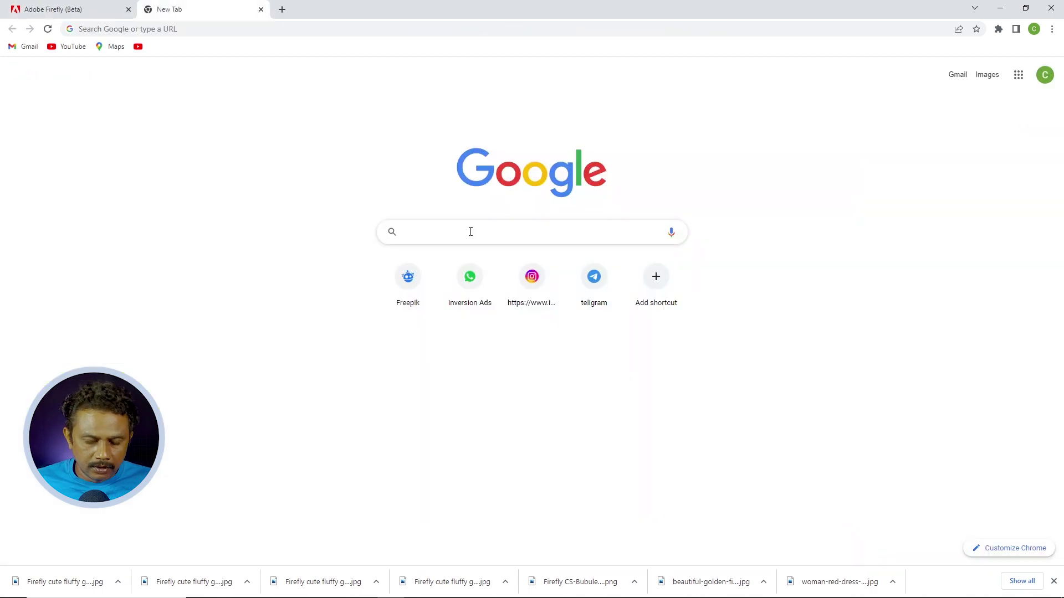
click(470, 231)
text(adobe firefly)
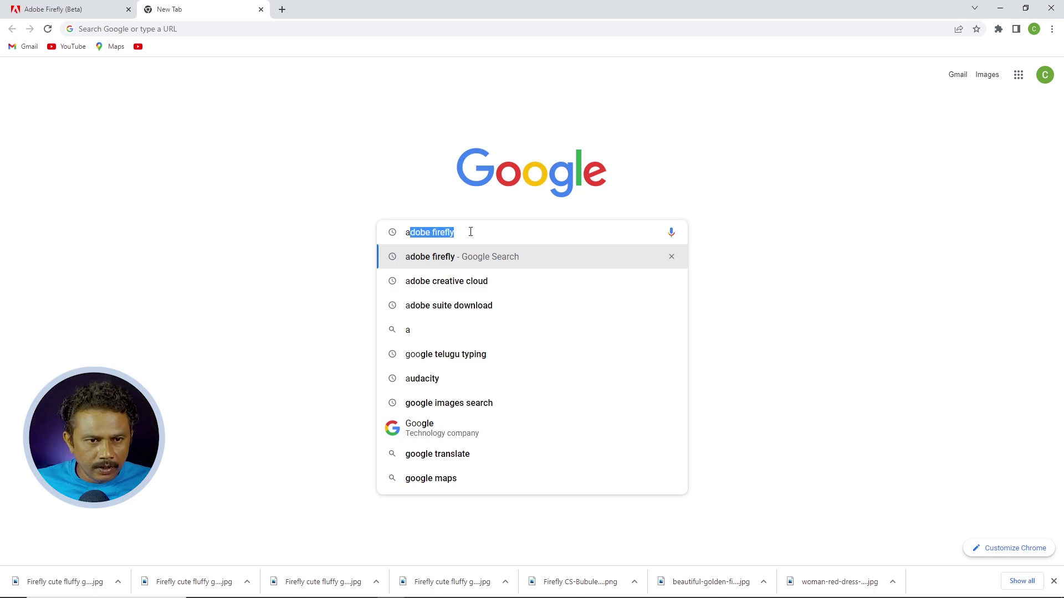
key(Return)
click(209, 176)
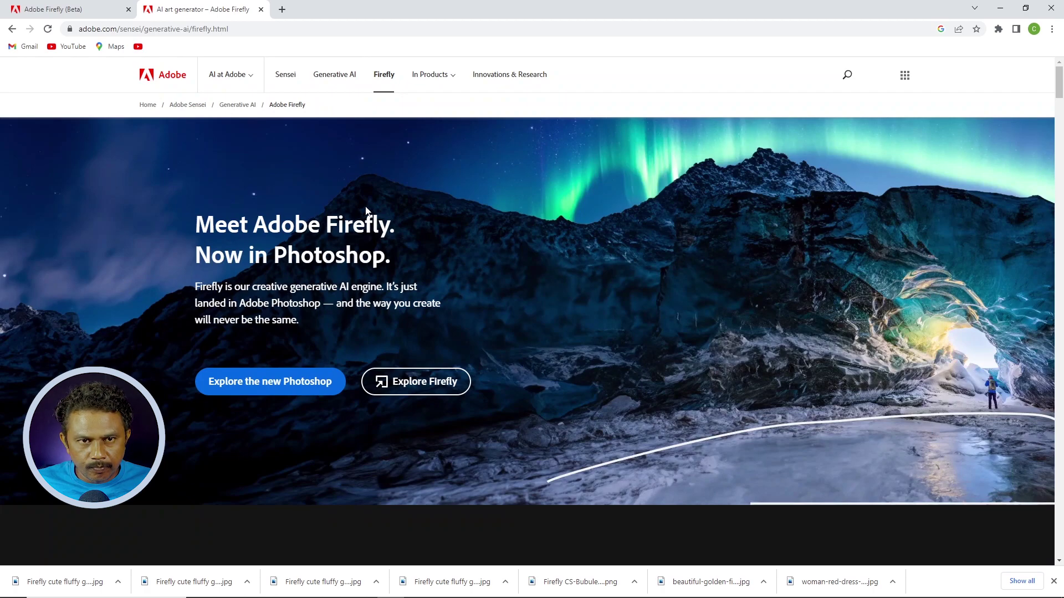
click(415, 381)
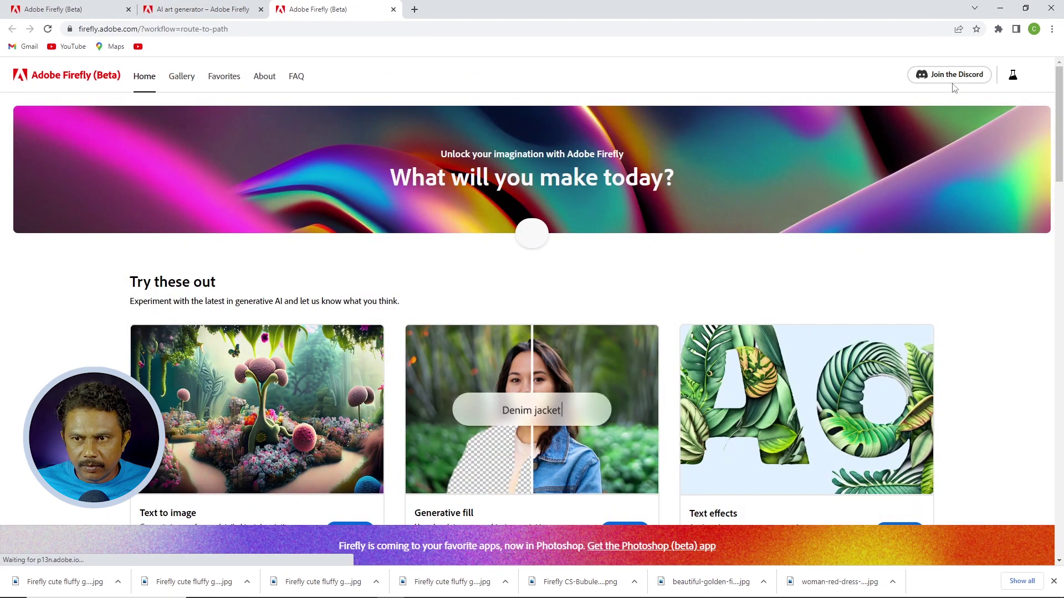
- Dismiss the Firefly Discord invite tab and bring up the Adobe ID sign-in page
click(945, 75)
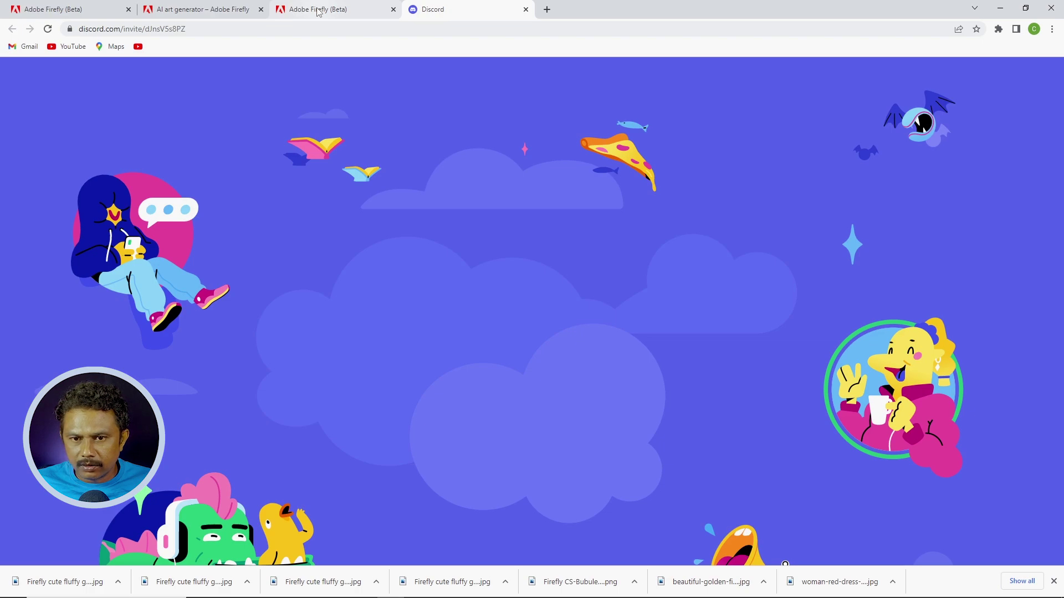
key(ctrl+w)
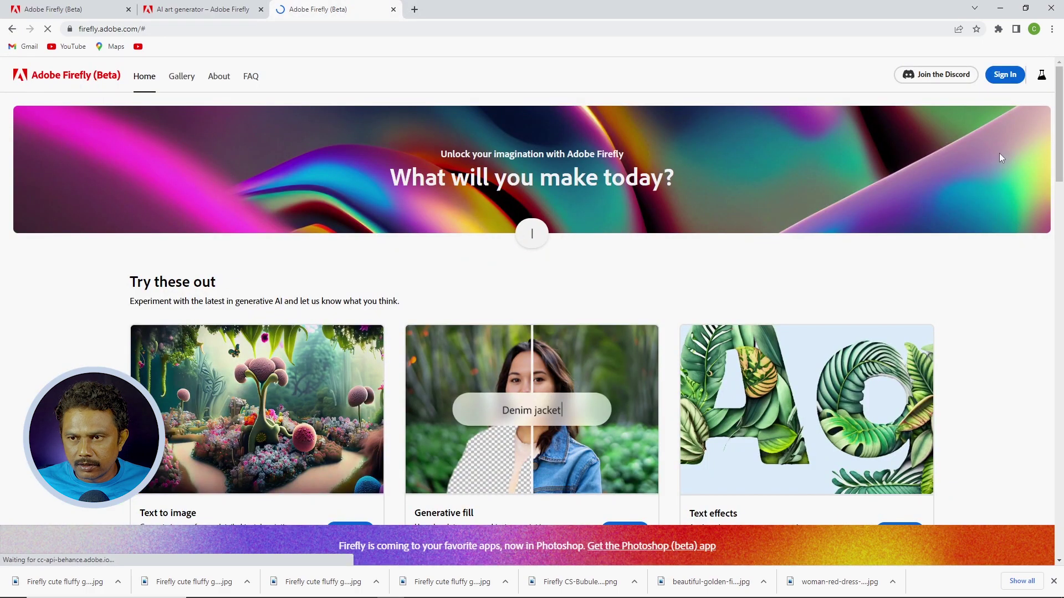
click(1012, 77)
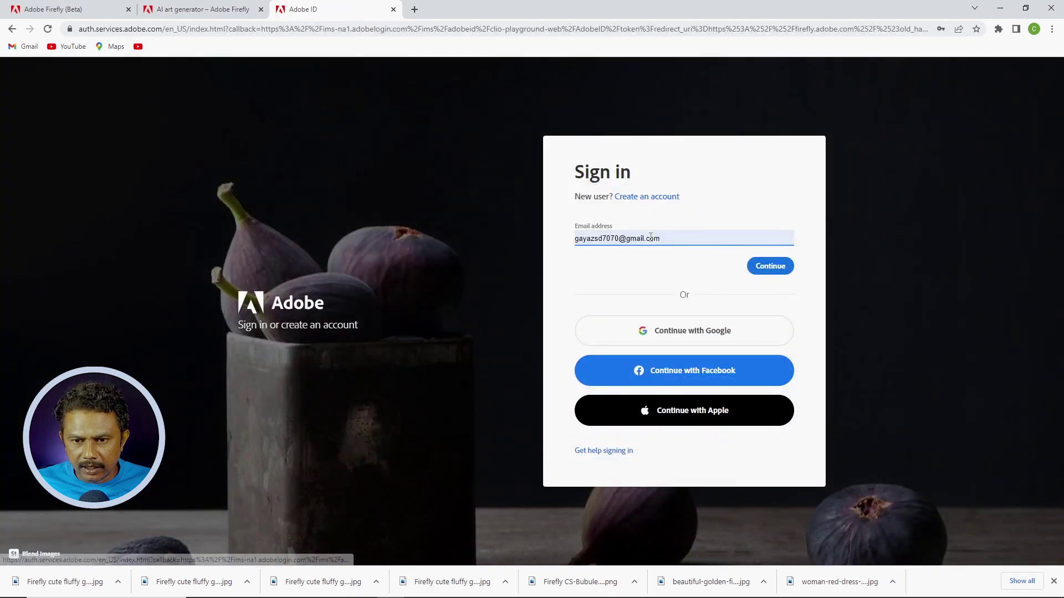